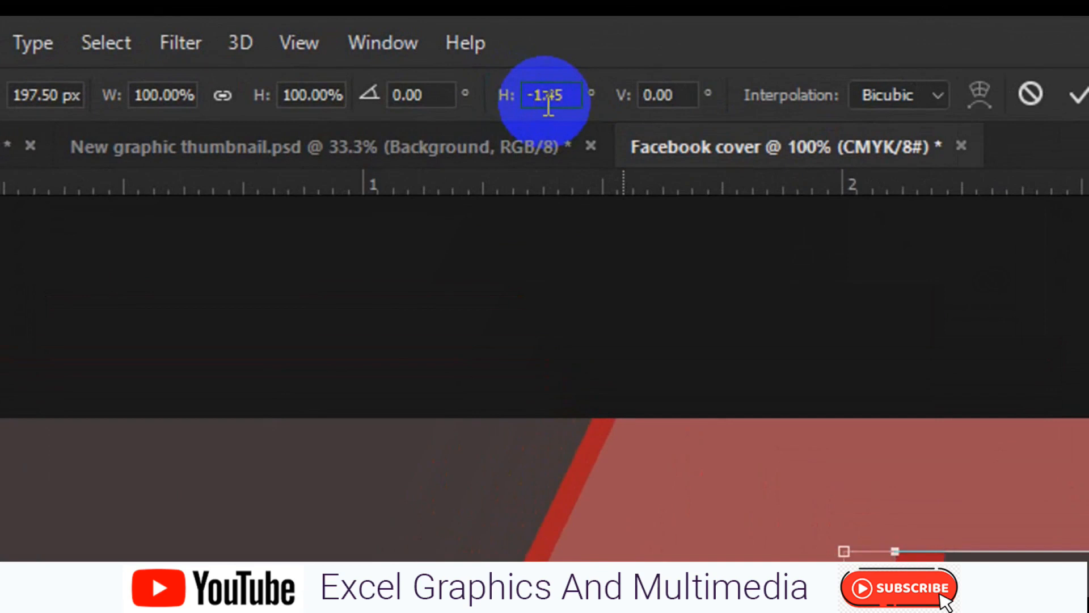
- Set the horizontal skew of the Rectangle 3 and Rectangle 3 copy shapes to -25.45 degrees and apply the transformation
text(5)
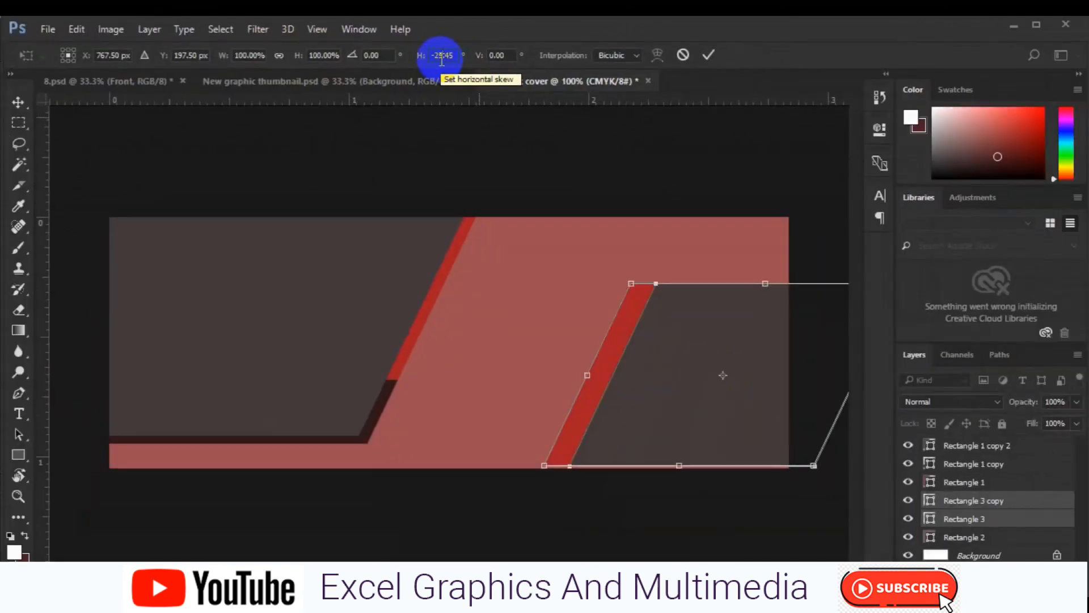
click(27, 122)
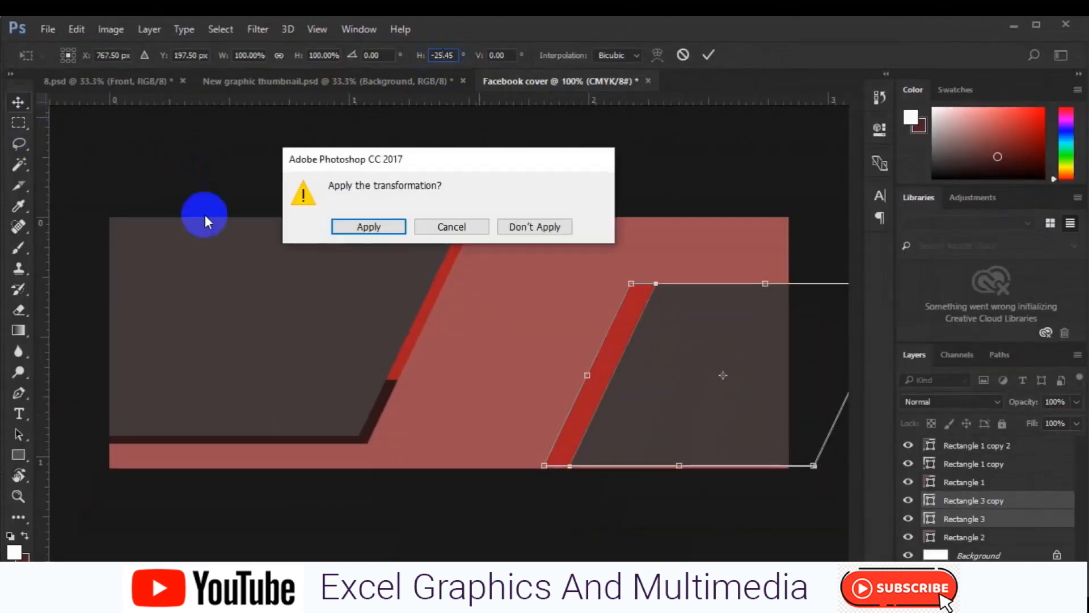
click(388, 226)
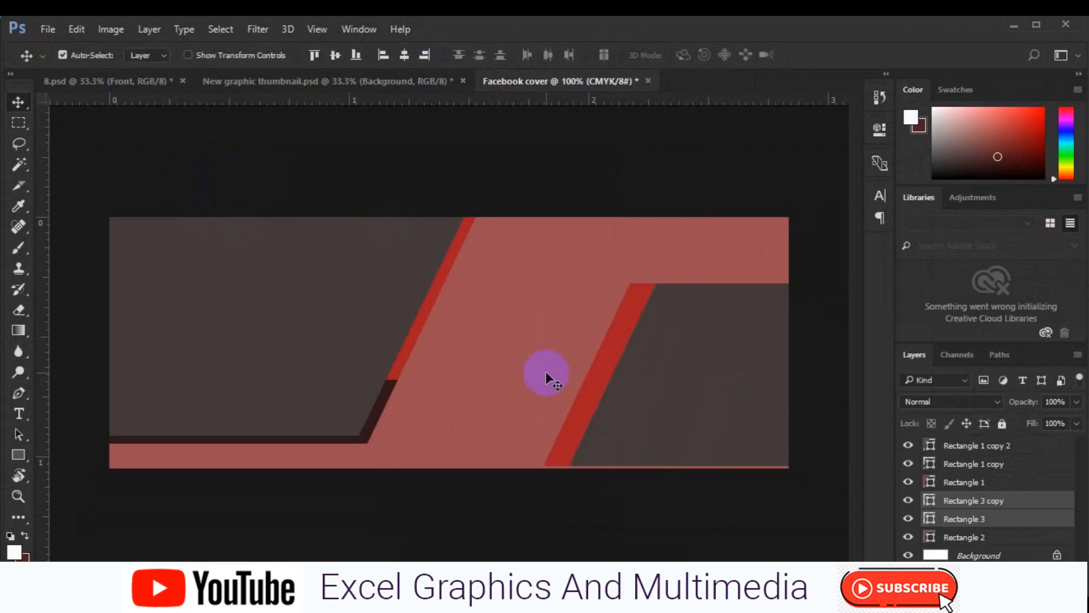
- Scale Rectangle 3 and its copy from their centre to about 141% and reposition them to fill the cover's lower-right corner
key(ctrl+t)
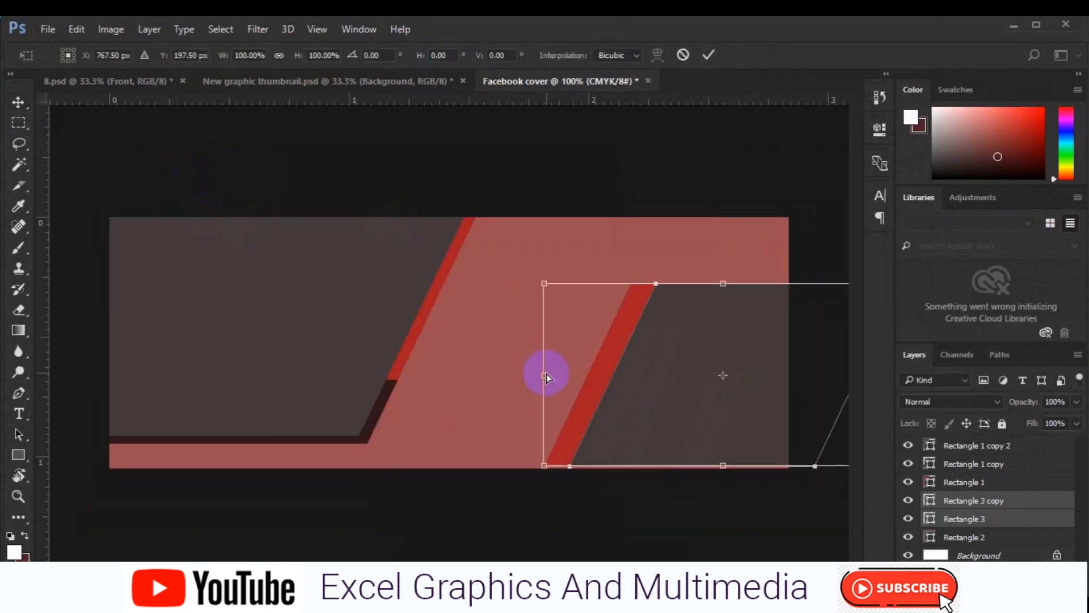
key(ctrl+minus)
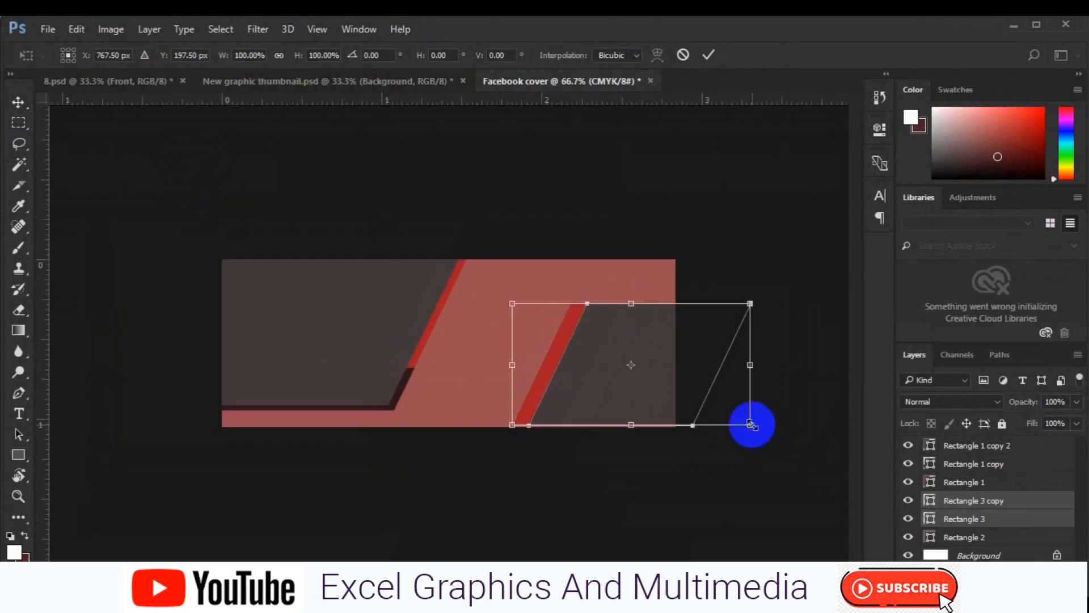
drag(750, 424, 764, 432)
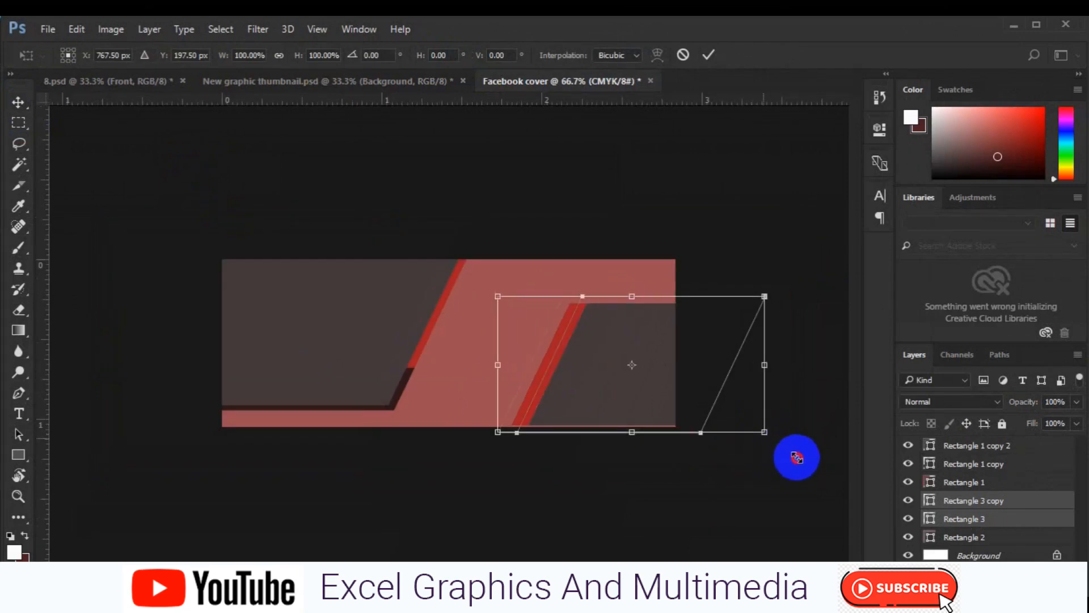
drag(797, 457, 797, 457)
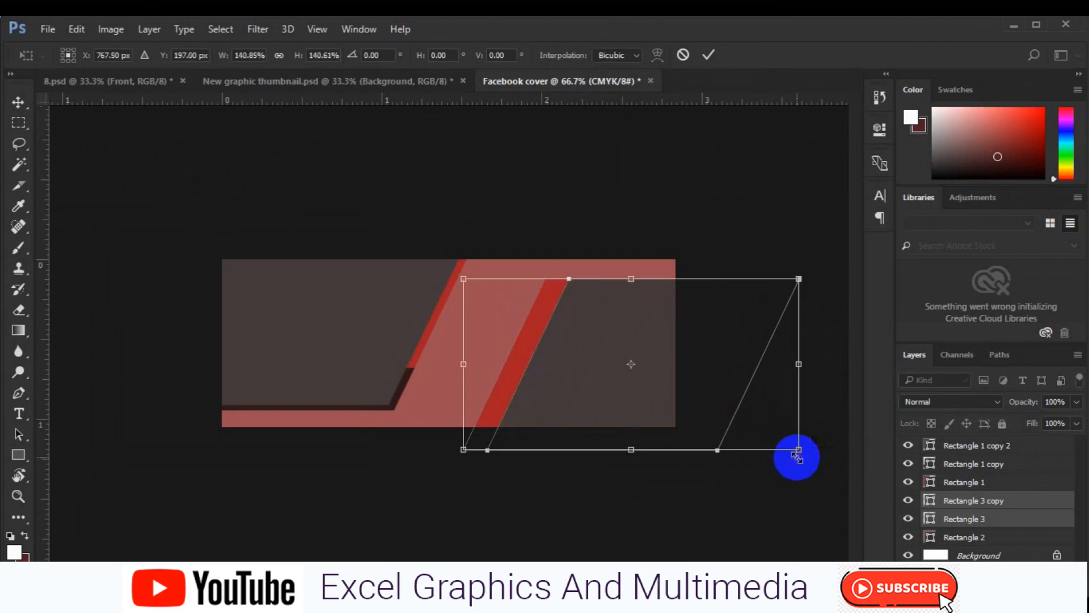
mouse_move(627, 419)
mouse_down()
mouse_move(658, 424)
mouse_move(635, 416)
mouse_up()
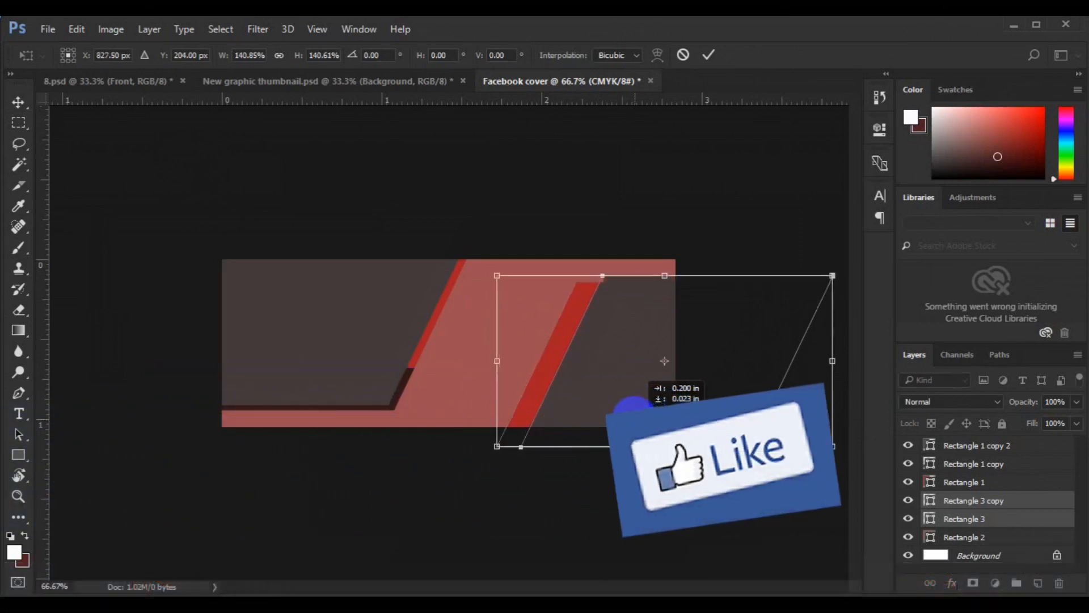
key(Return)
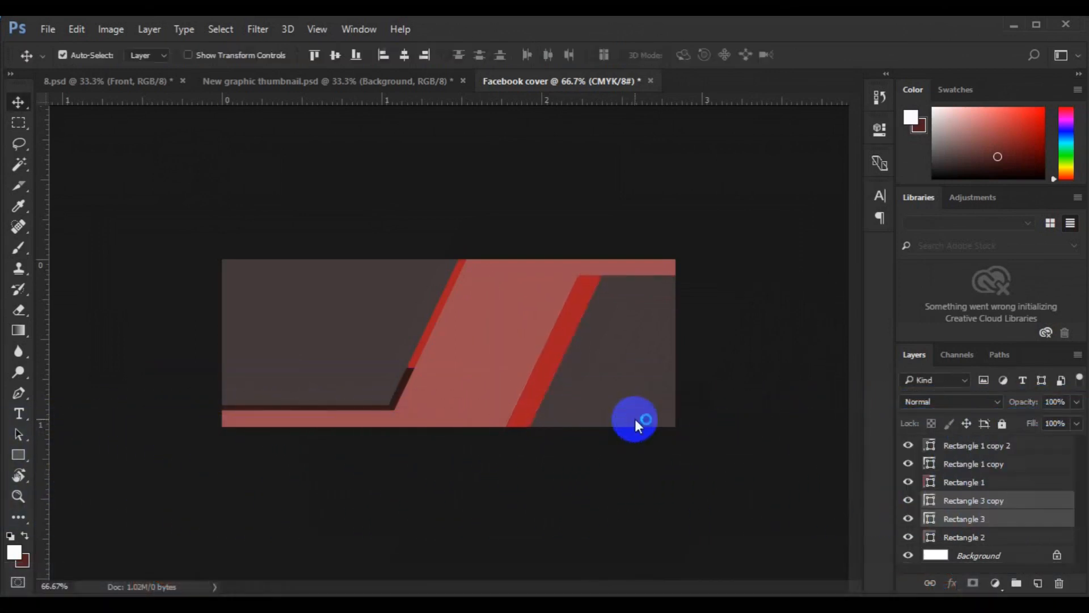
- Enlarge the three Rectangle 1 layers together and reposition them so they cover more of the banner's upper-left area
click(946, 481)
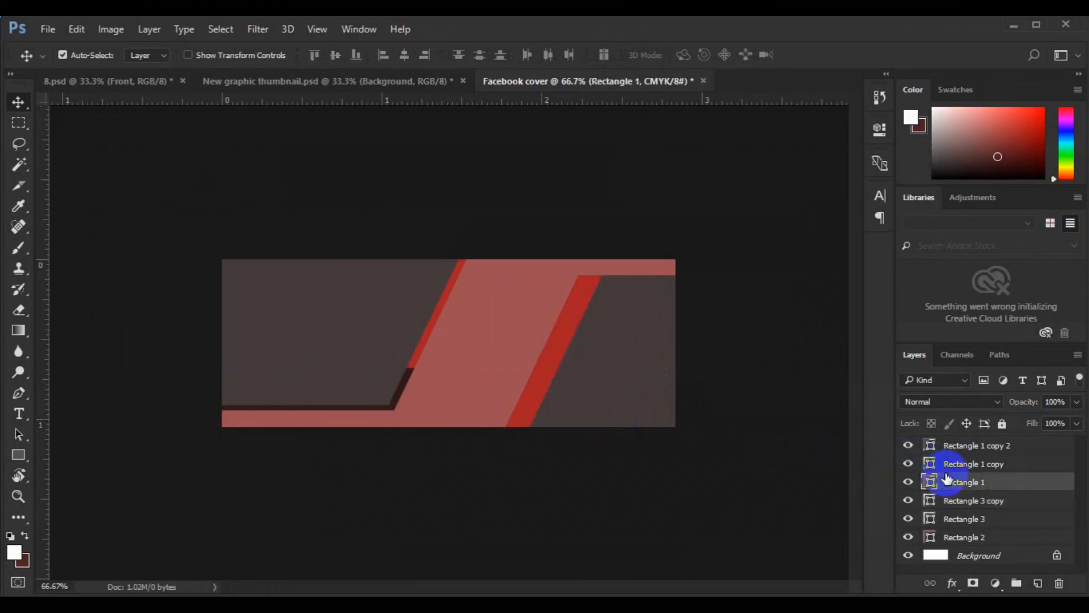
shift+click(957, 450)
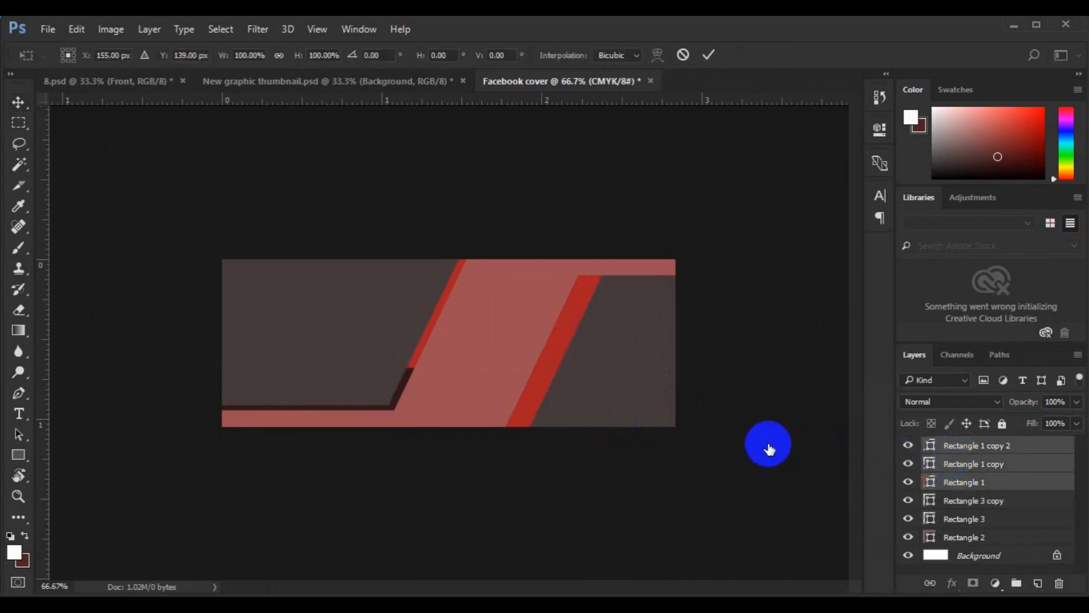
key(ctrl+t)
drag(466, 408, 484, 415)
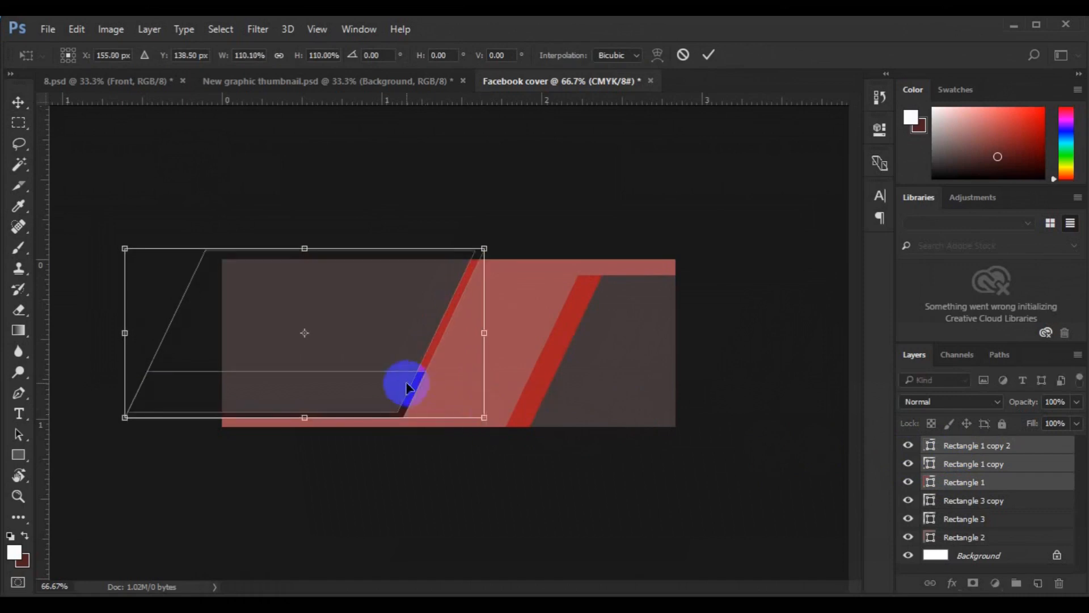
mouse_move(388, 374)
mouse_down()
mouse_move(408, 360)
mouse_move(408, 370)
mouse_up()
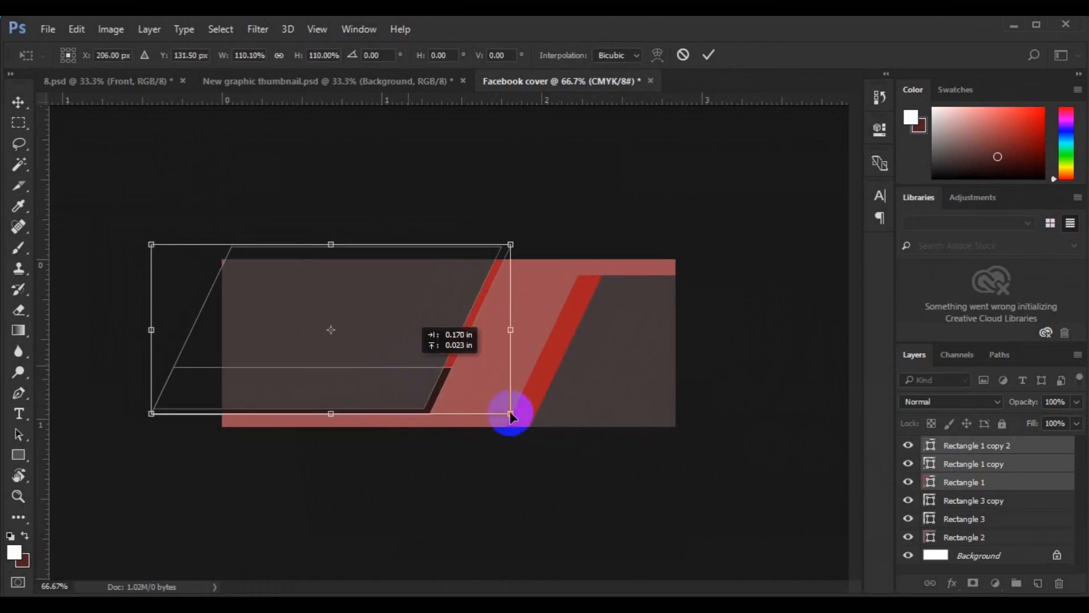
drag(517, 418, 518, 418)
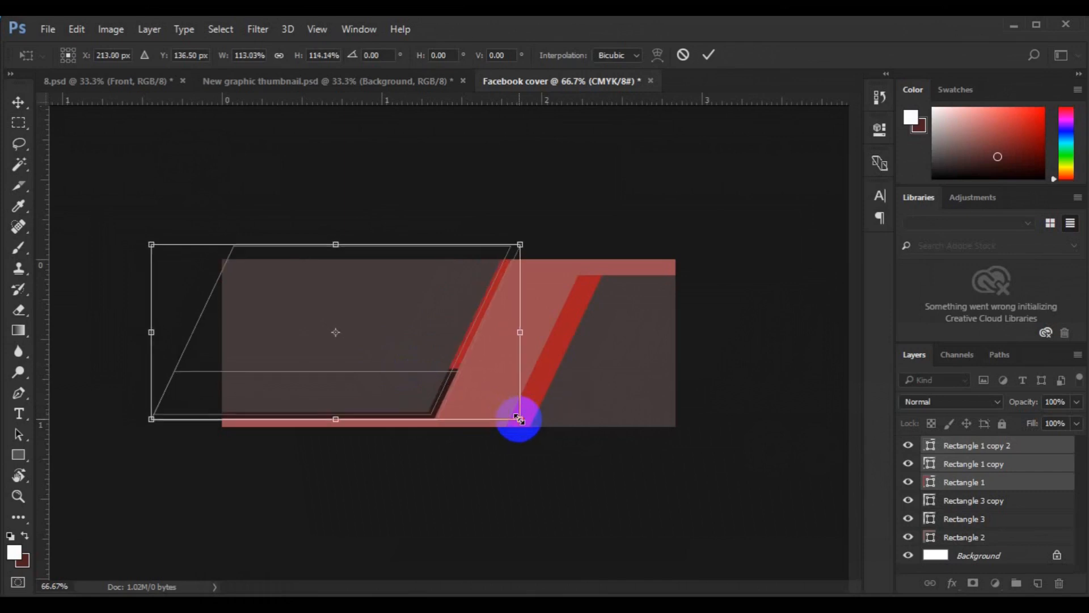
key(Down)
drag(518, 418, 535, 427)
drag(406, 373, 407, 350)
key(Return)
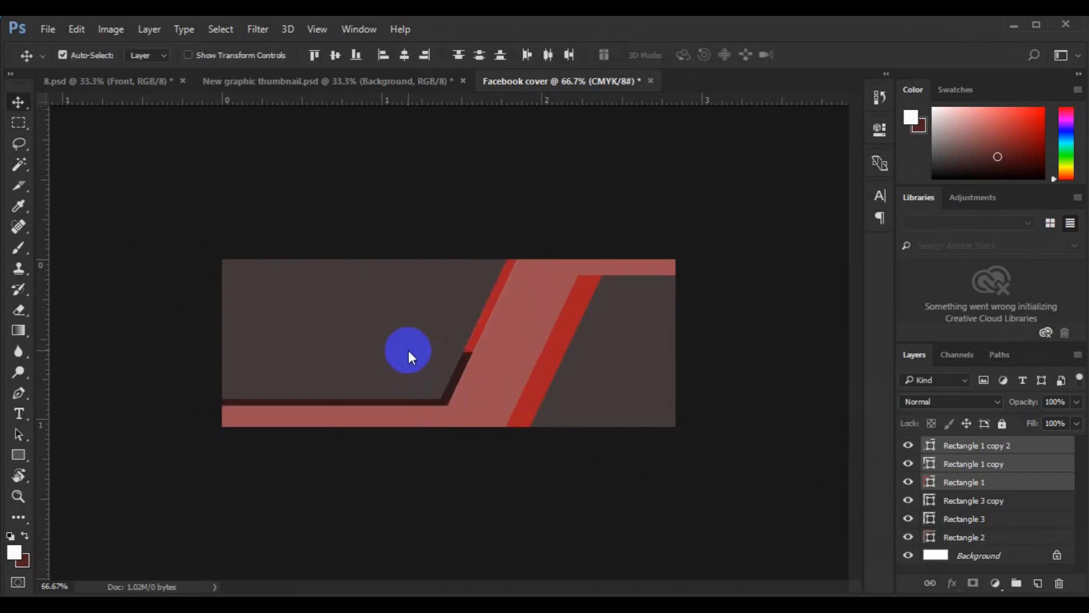
key(ctrl+g)
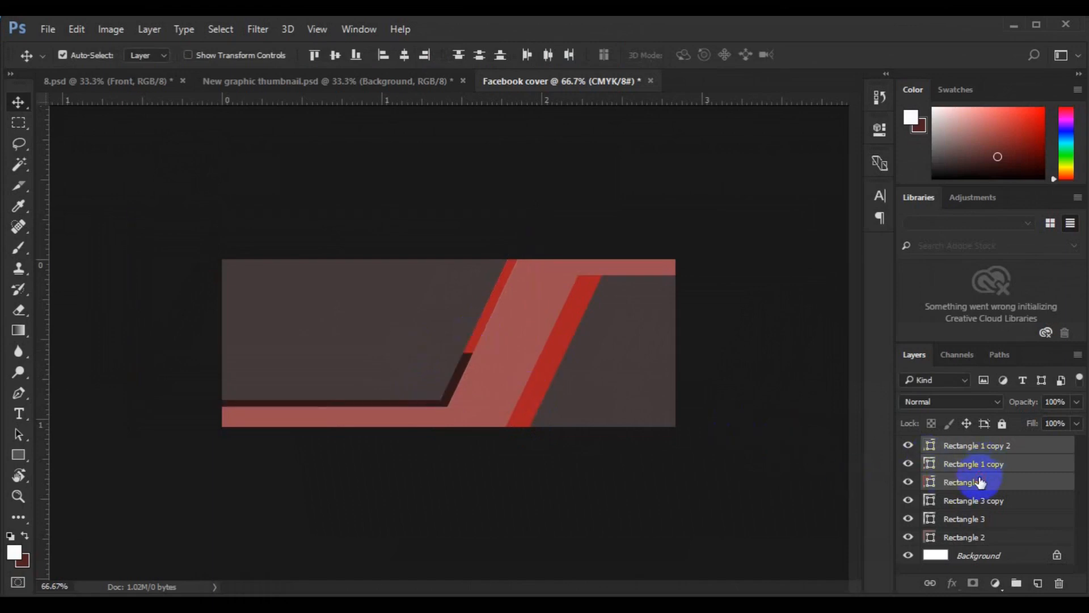
- Change the fill colour of Rectangle 1, the thin red stripe, to near-white
click(980, 481)
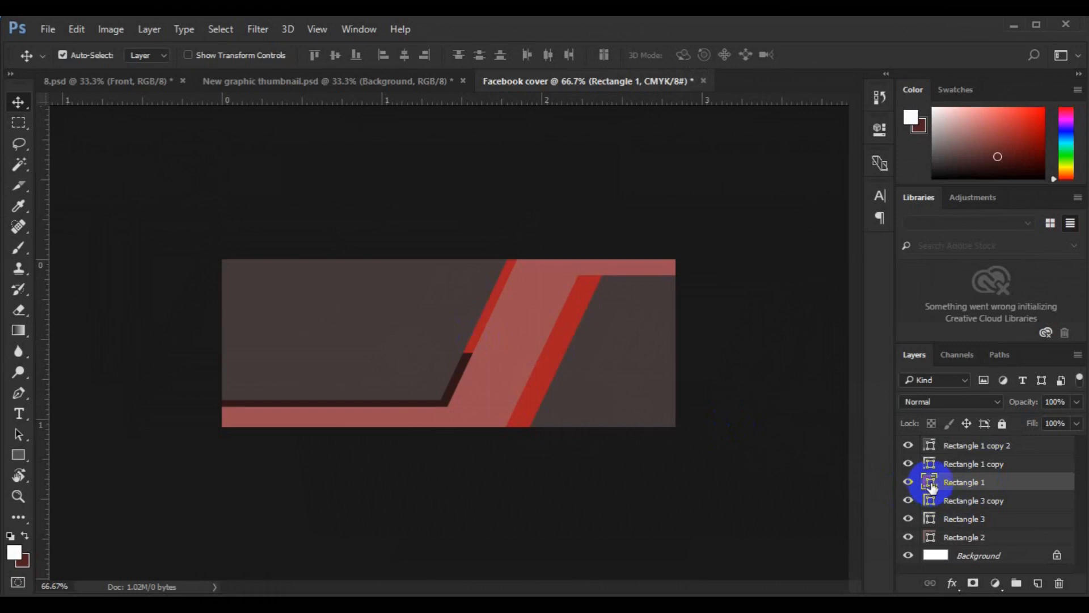
double_click(930, 482)
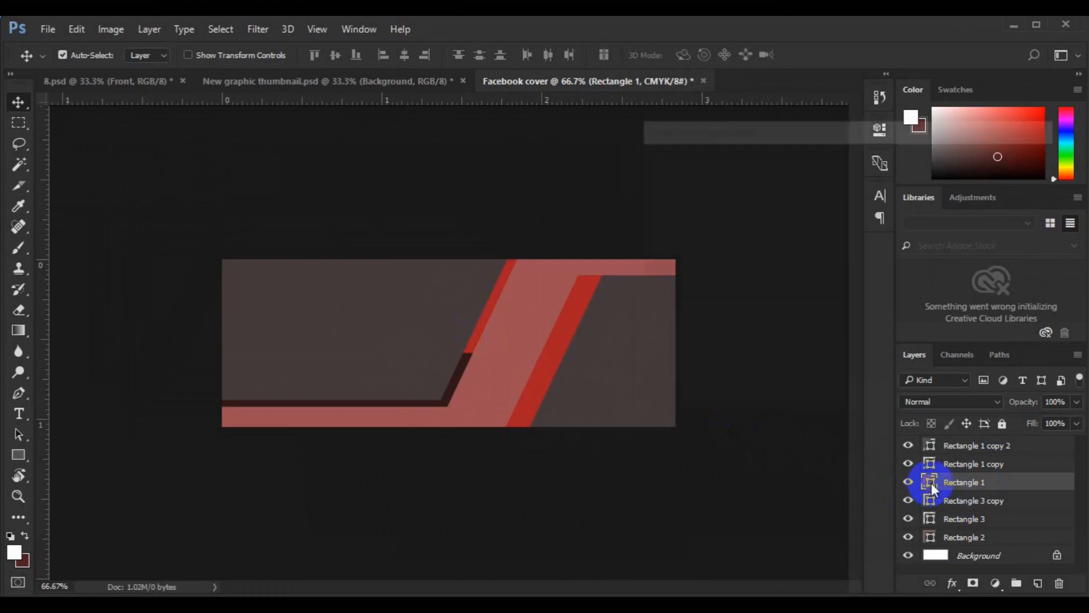
click(647, 168)
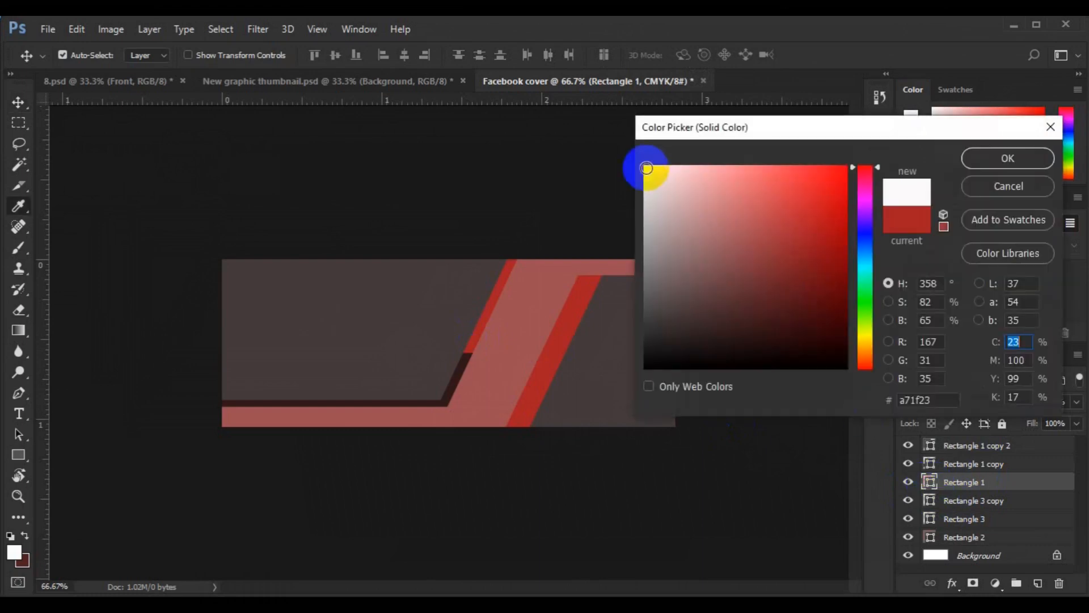
click(1013, 163)
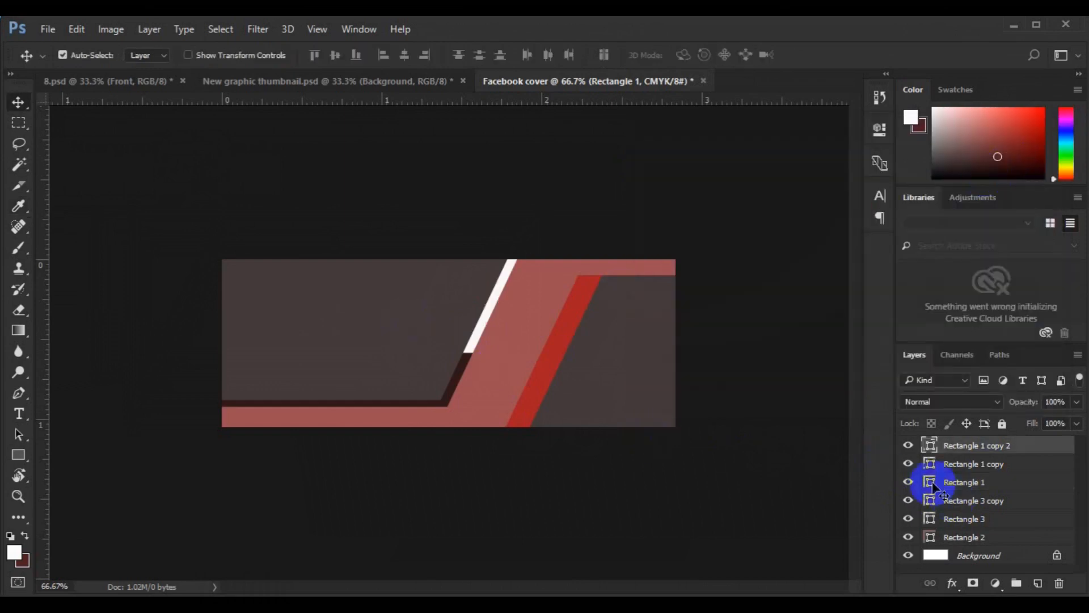
- Fill Rectangle 1 copy 2 with the near-white fbf8f9 sampled from the adjacent thin stripe
click(930, 446)
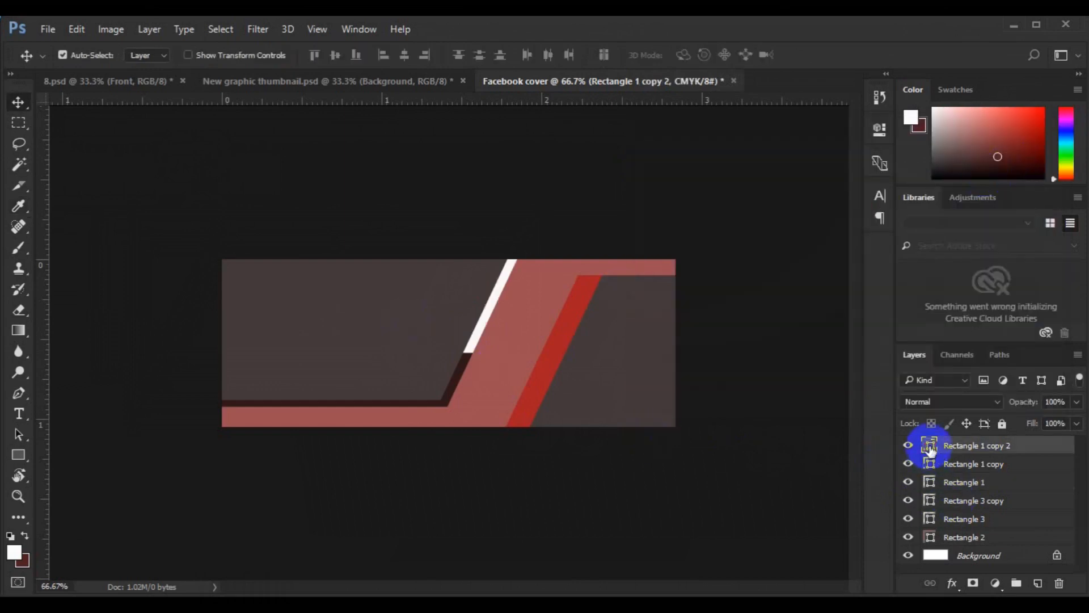
double_click(930, 447)
click(478, 340)
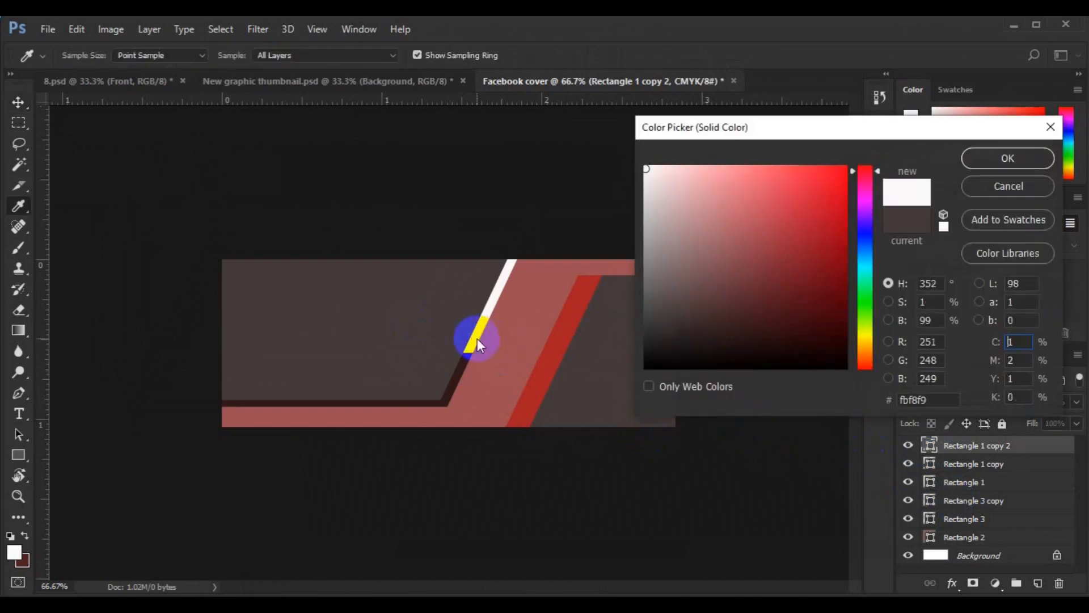
click(973, 157)
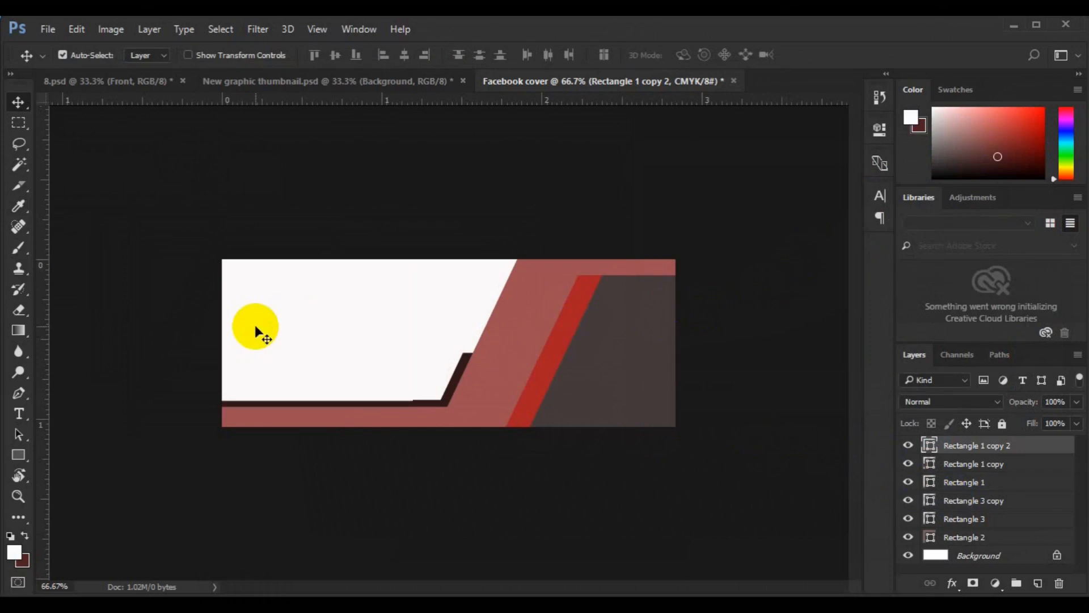
click(258, 332)
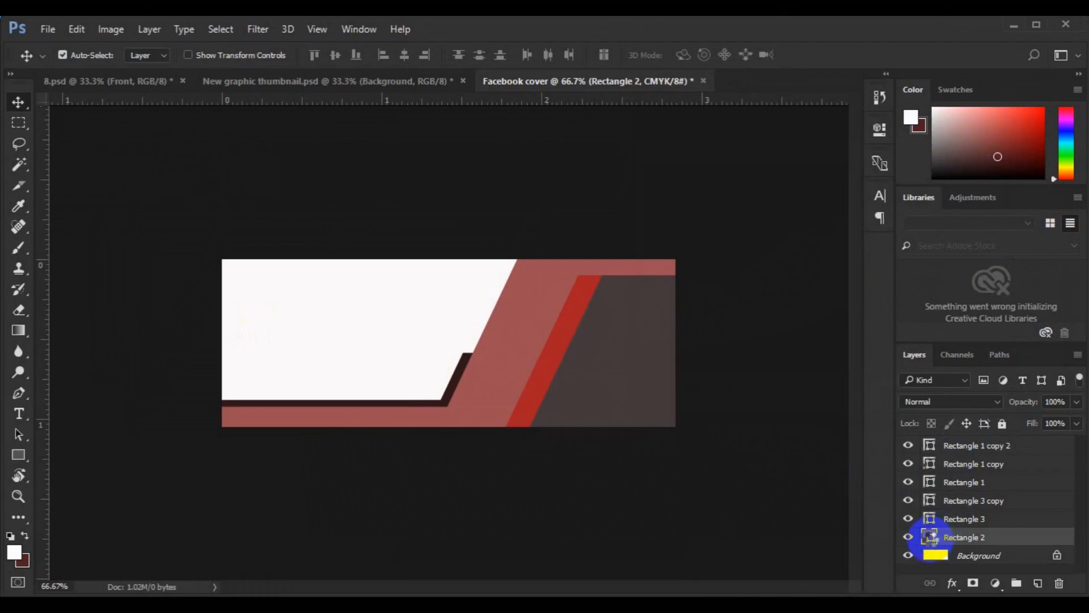
- Change the fill colour of Rectangle 2, the cover's pink background shape, to blue 149cdc
double_click(931, 542)
click(914, 397)
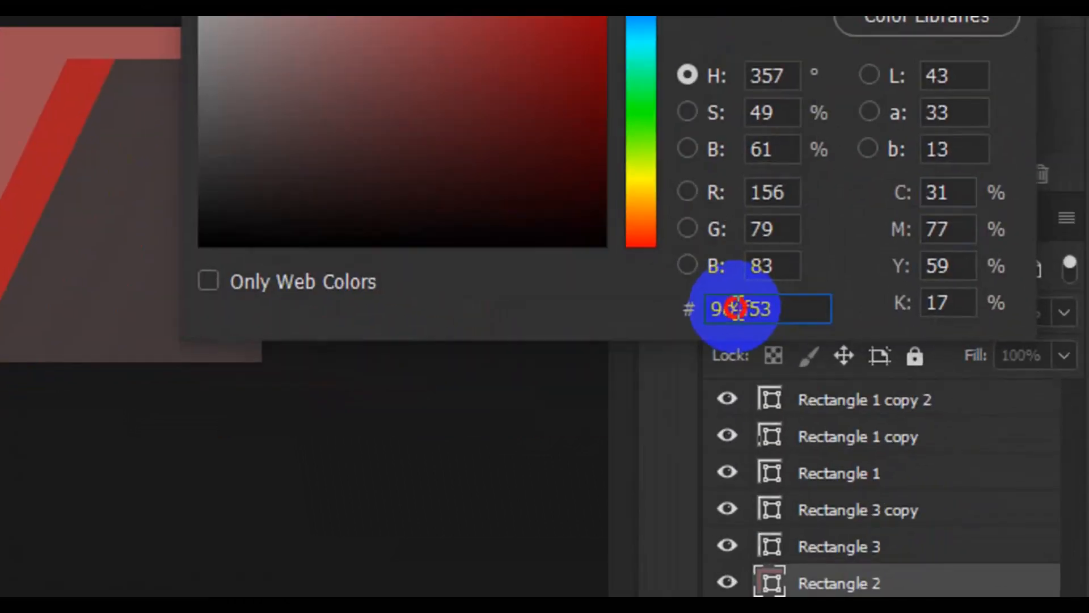
double_click(737, 308)
text(149cdd)
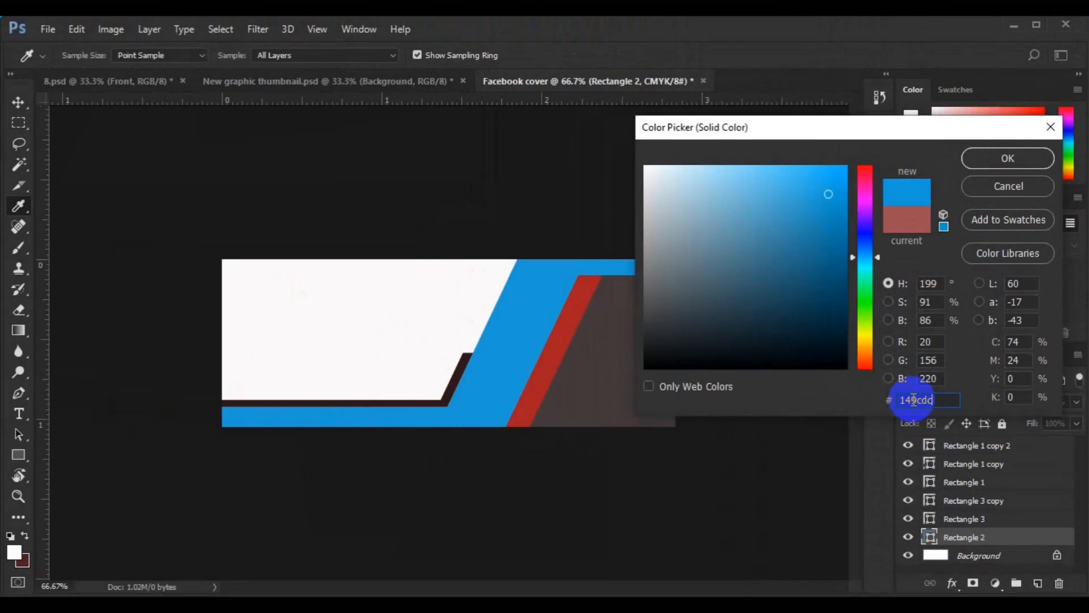
click(1008, 158)
- Duplicate the red stripe shape Rectangle 3 and toggle the duplicate's visibility off and on to check it
click(562, 326)
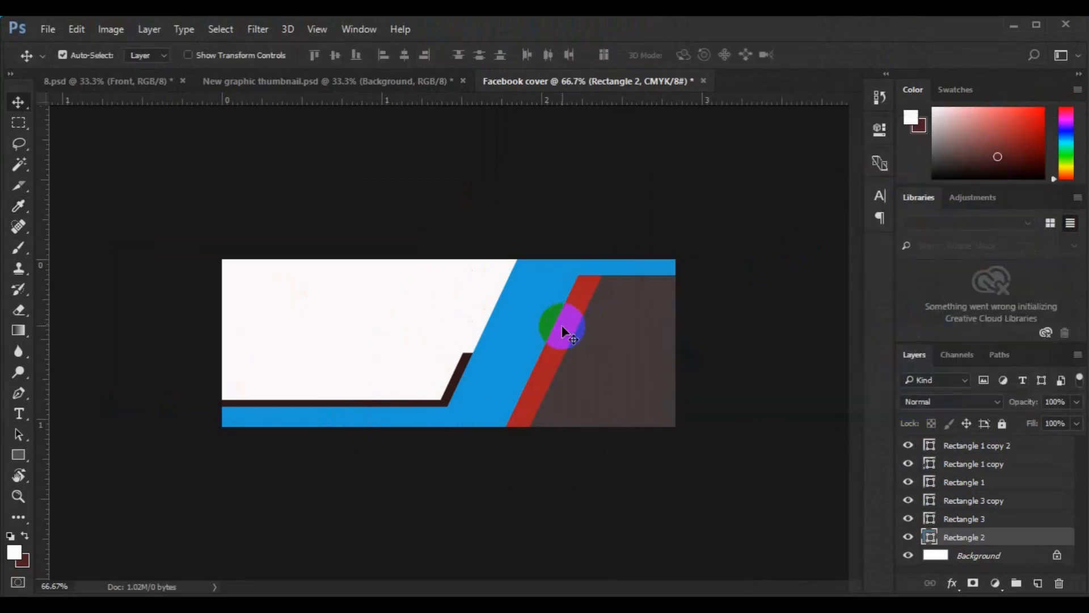
key(ctrl+j)
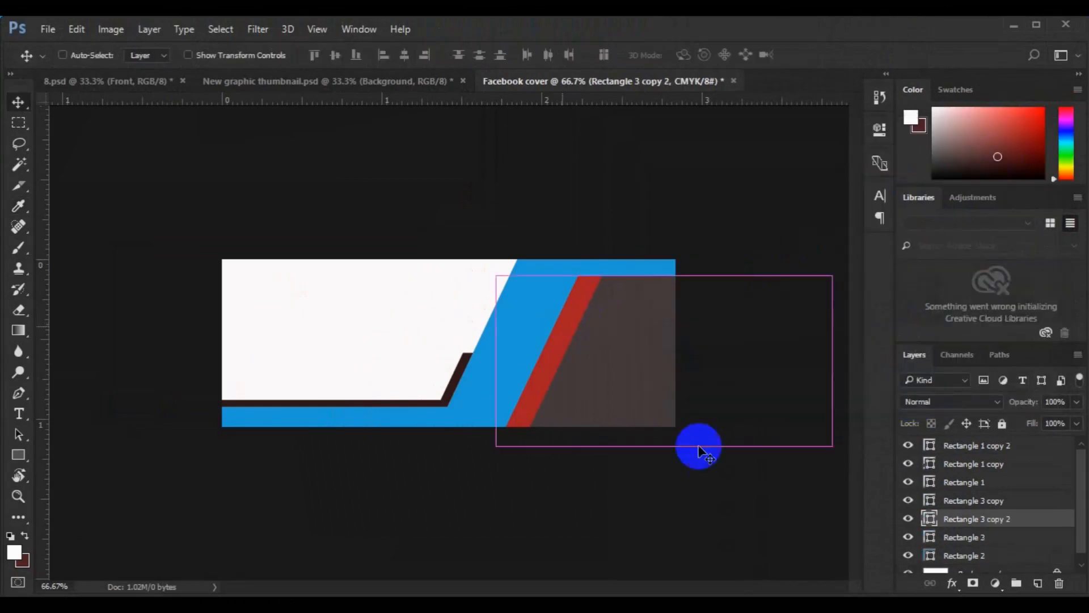
click(907, 518)
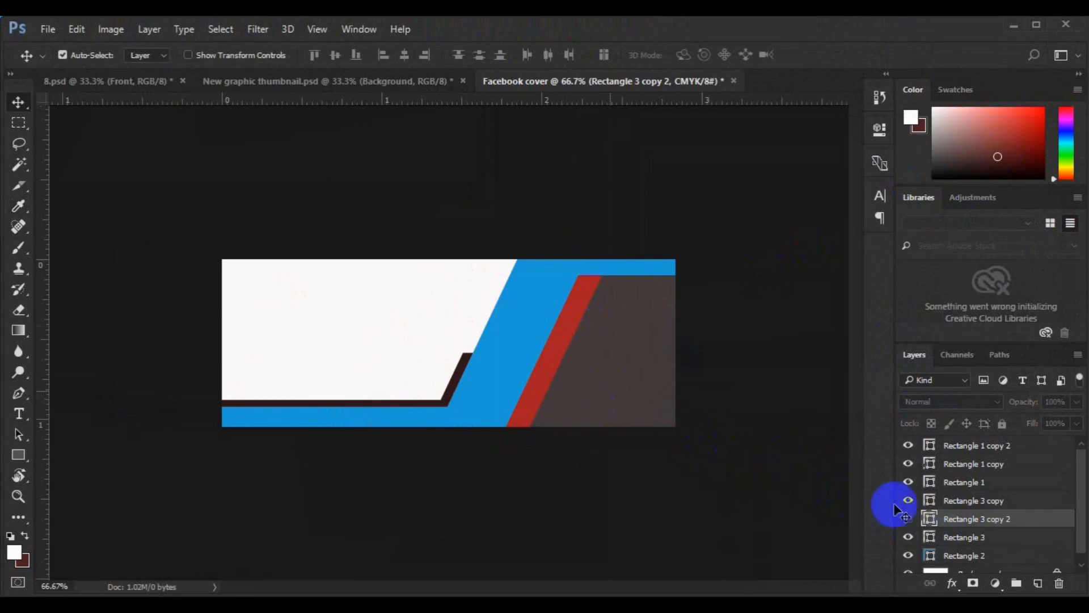
click(908, 518)
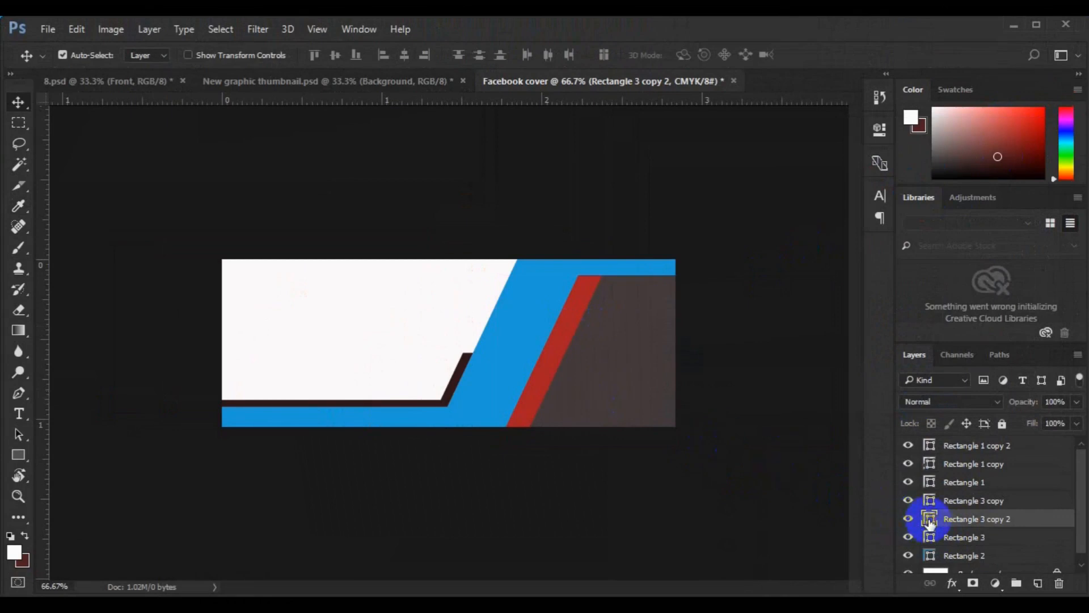
- Change the fill colour of the duplicated stripe, Rectangle 3 copy 2, to blue 149cdc
double_click(929, 521)
click(913, 395)
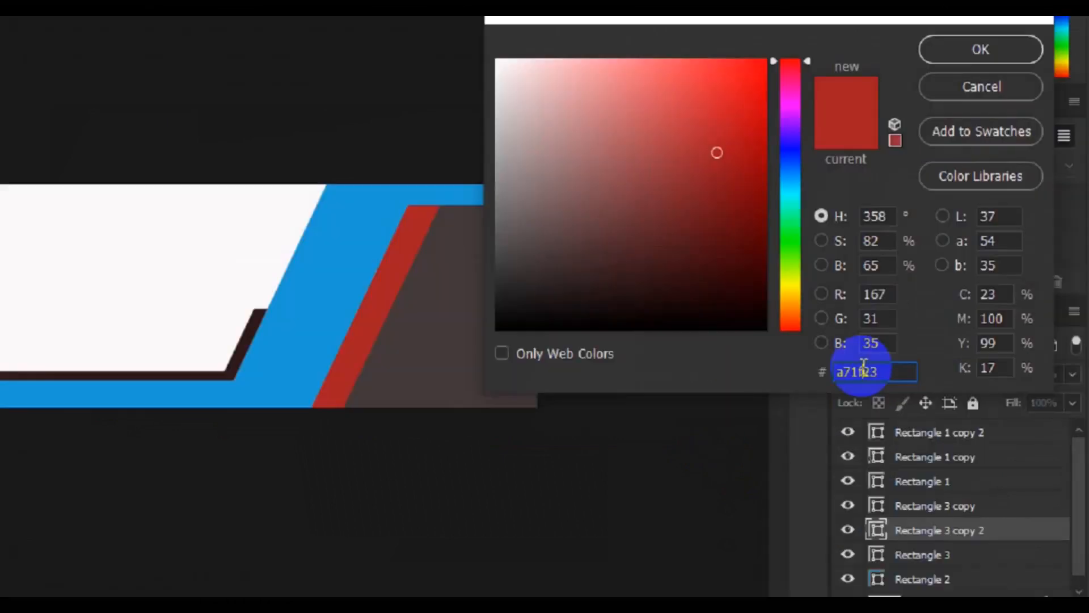
key(ctrl+v)
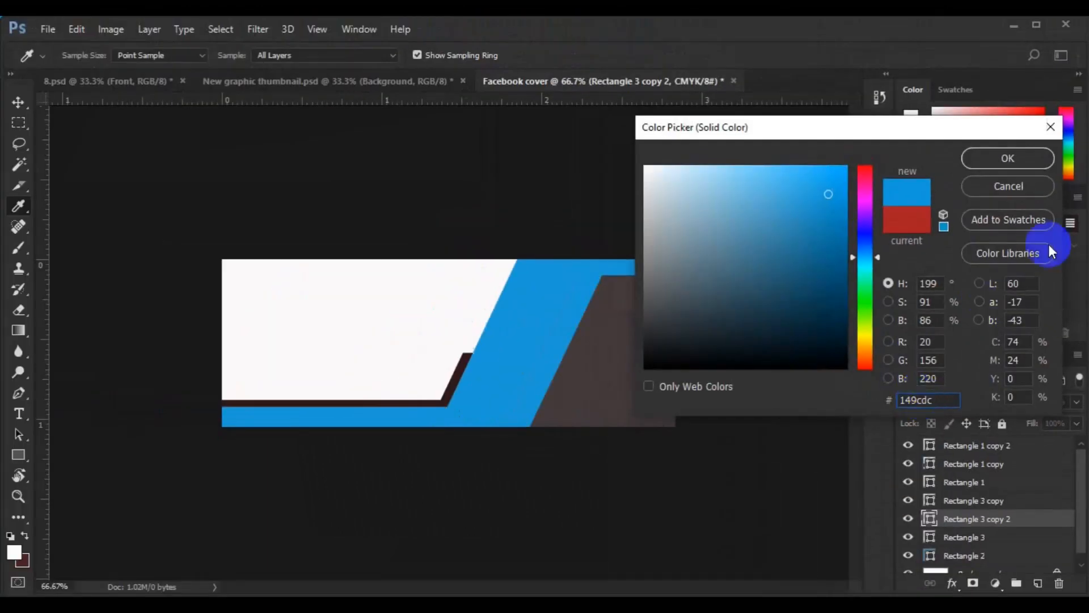
click(1006, 155)
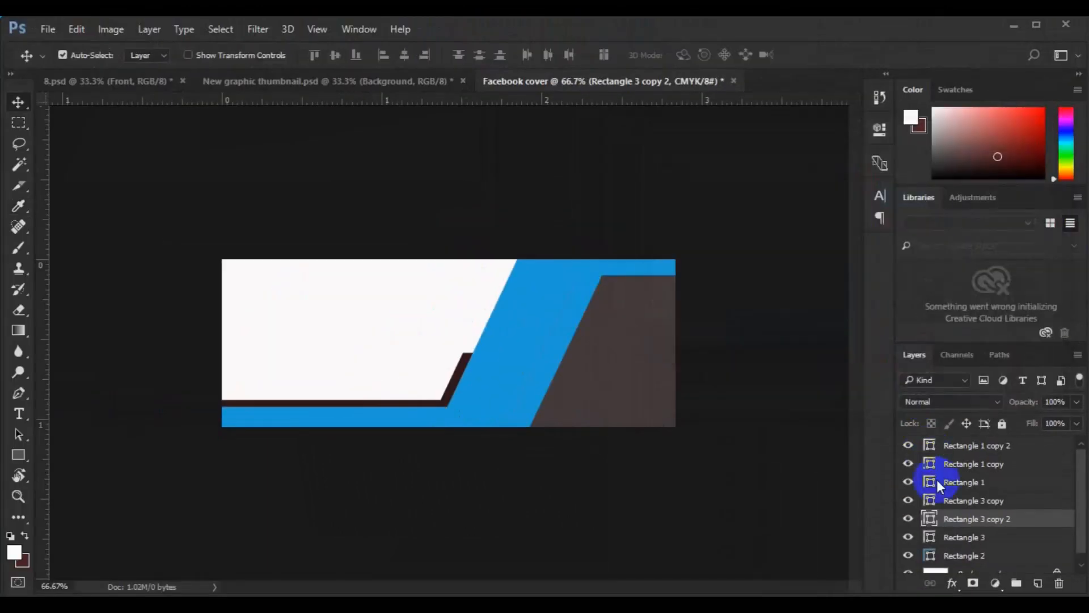
click(905, 526)
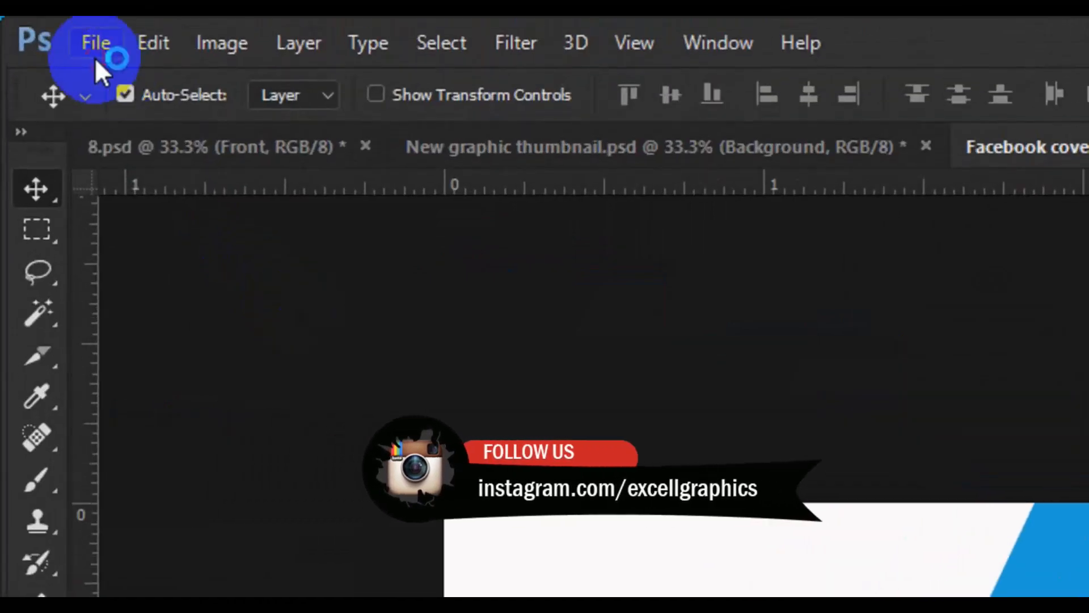
click(64, 30)
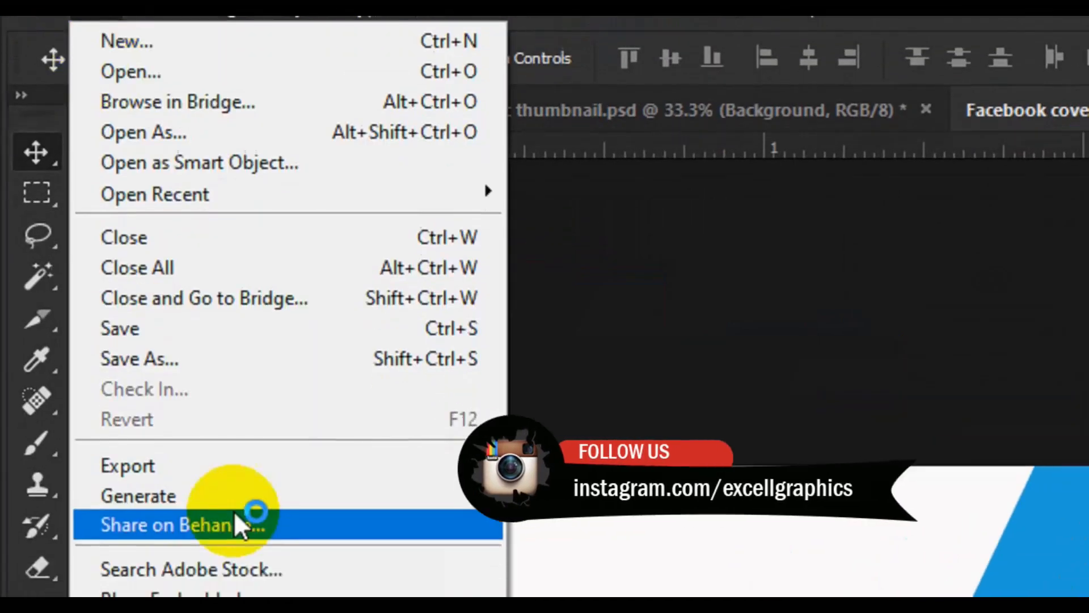
click(259, 485)
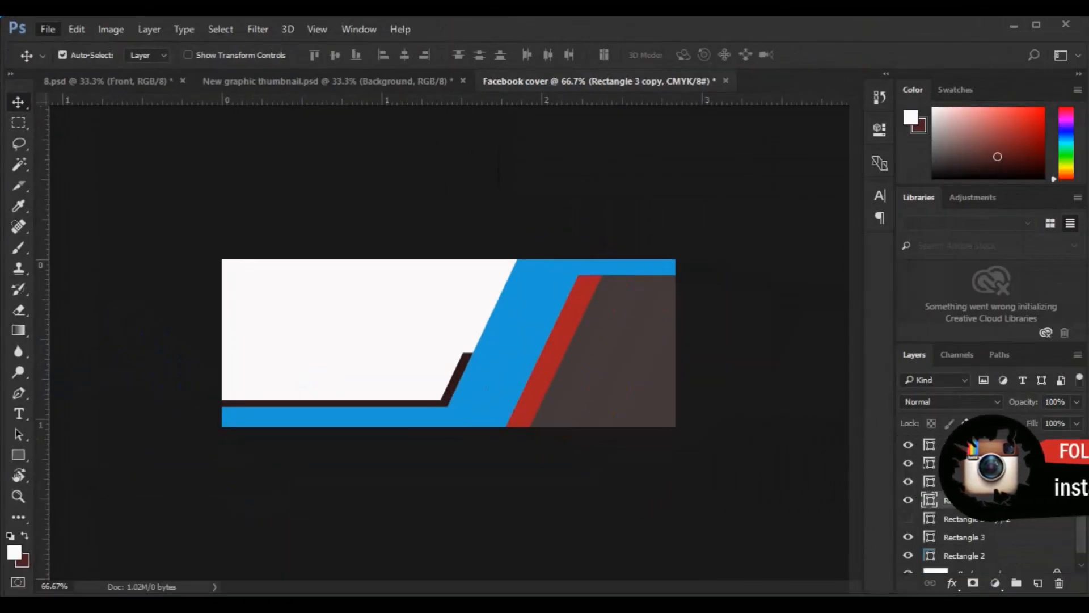
scroll(526, 299, down, 10)
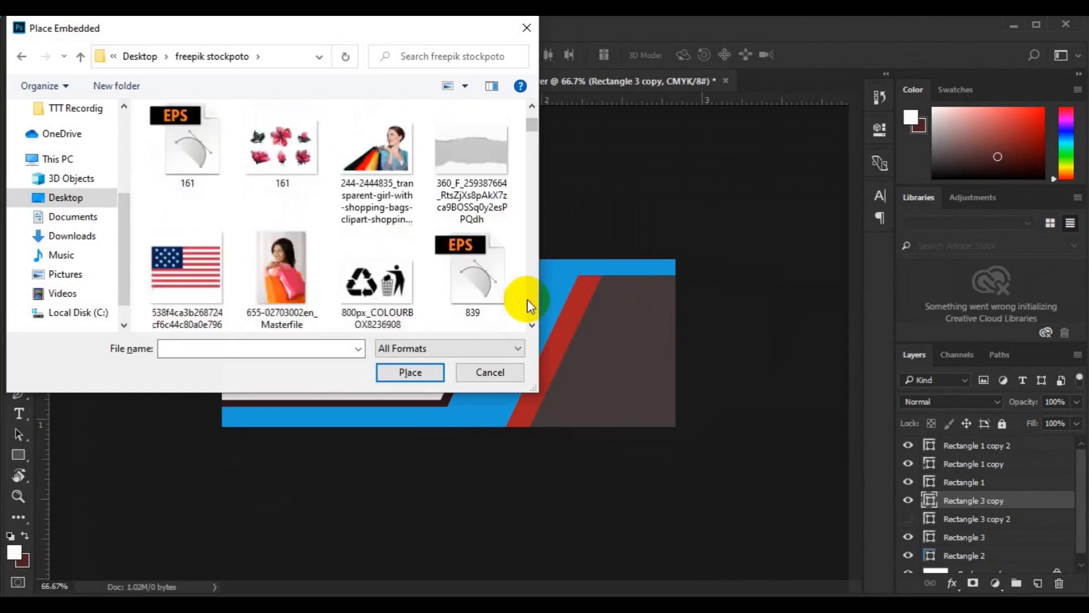
scroll(526, 299, down, 15)
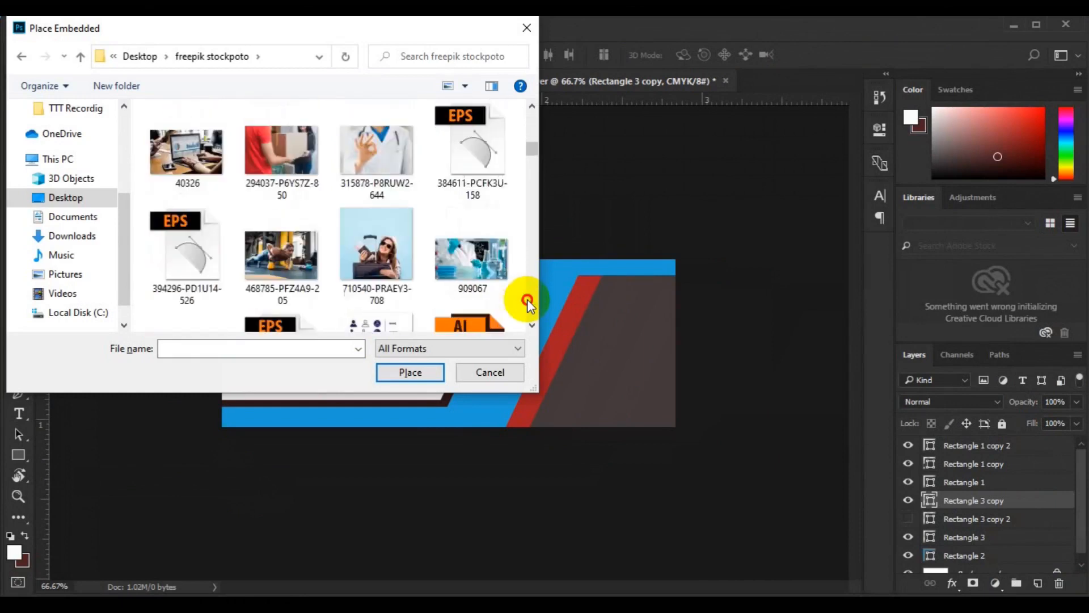
scroll(526, 299, down, 15)
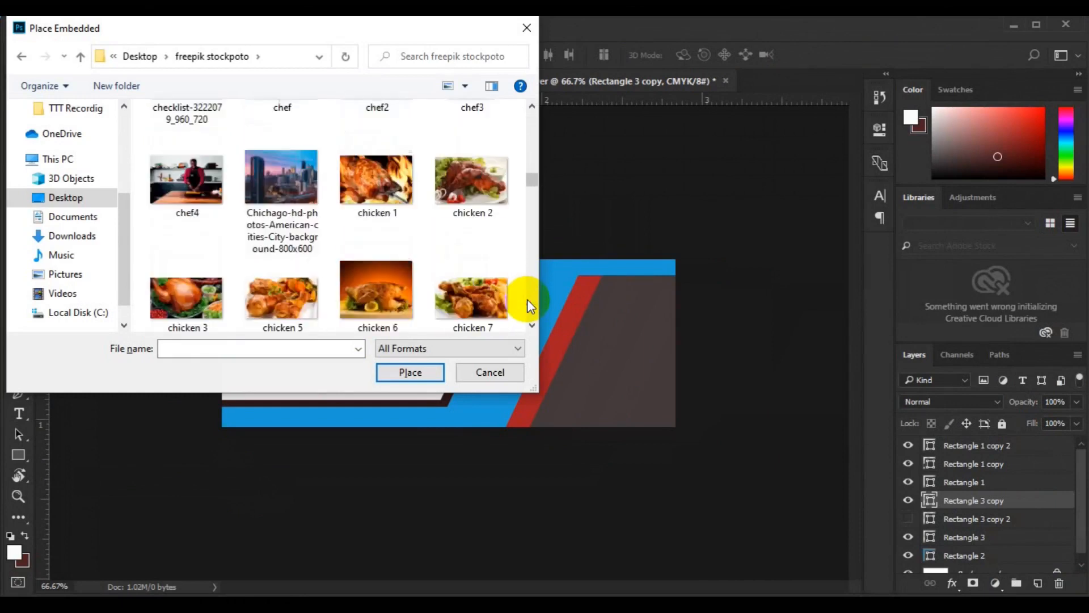
scroll(526, 298, down, 15)
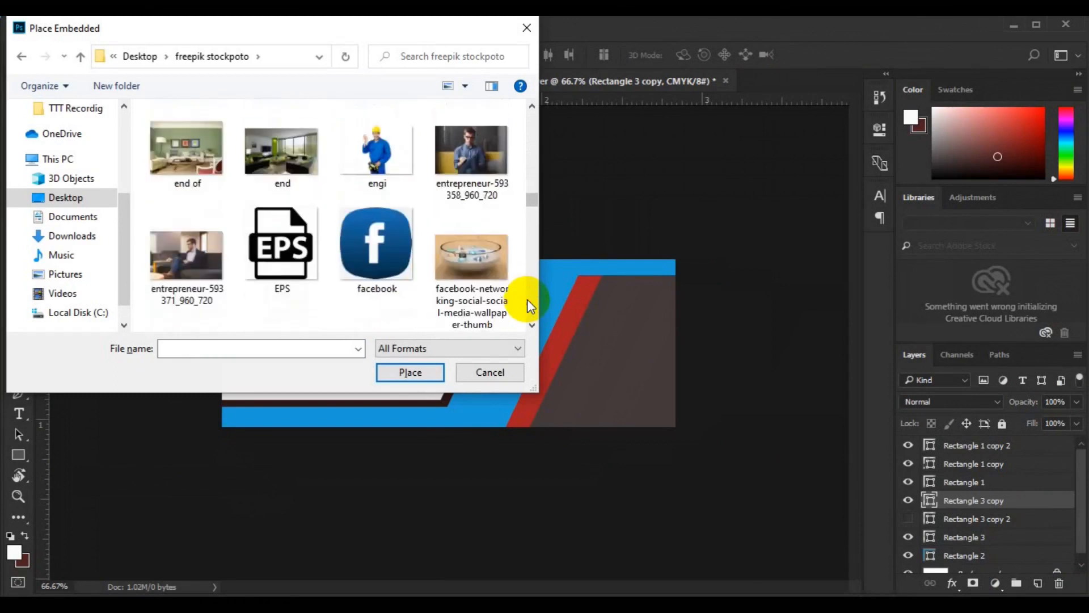
scroll(527, 298, down, 12)
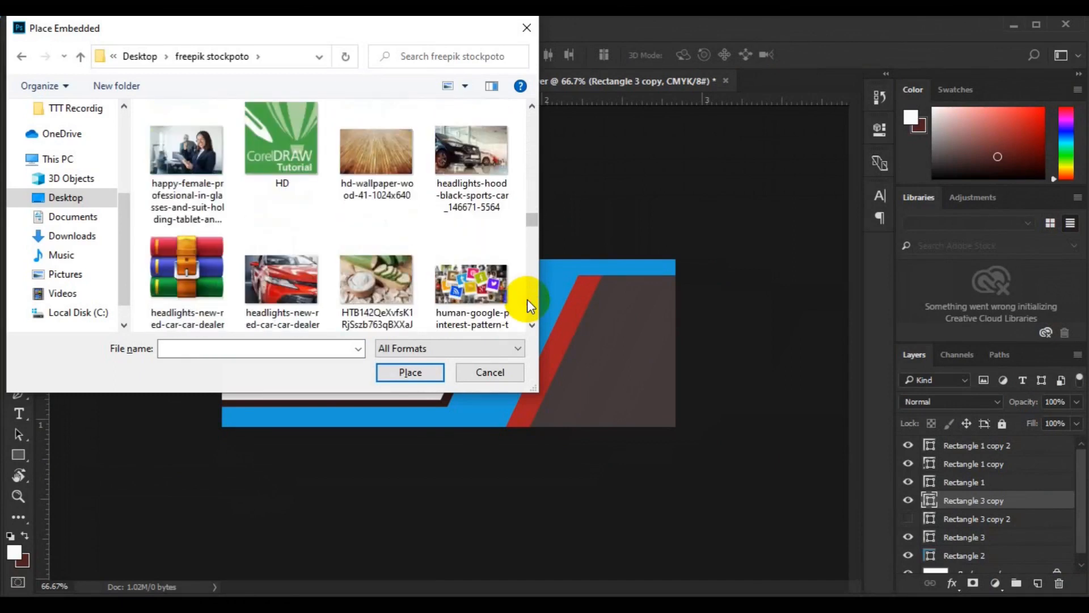
scroll(526, 298, up, 3)
click(480, 293)
click(434, 370)
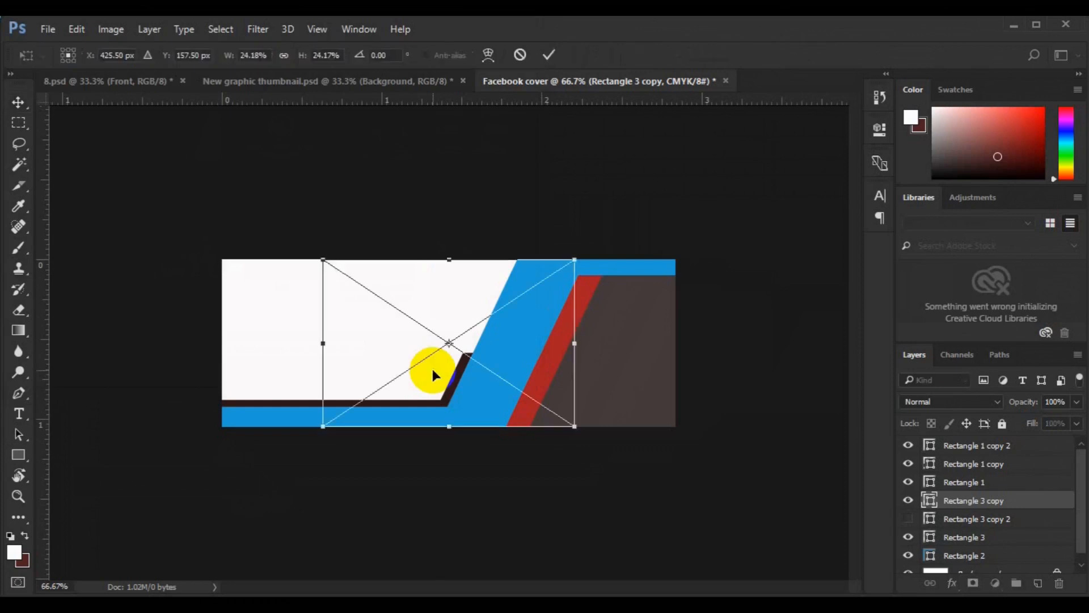
- Flip the car photo horizontally, scale it to about 22% and position it over the dark panel at X 726 px, Y 172 px
drag(575, 432, 549, 392)
right_click(549, 393)
click(615, 360)
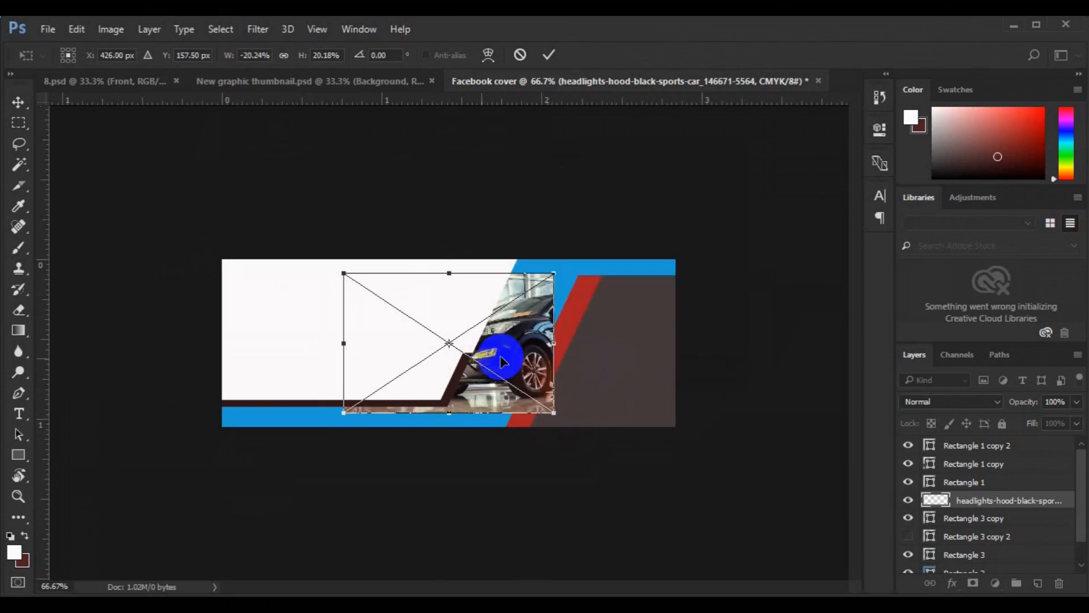
drag(502, 360, 660, 368)
mouse_move(714, 421)
mouse_down()
mouse_move(729, 437)
mouse_move(723, 433)
mouse_up()
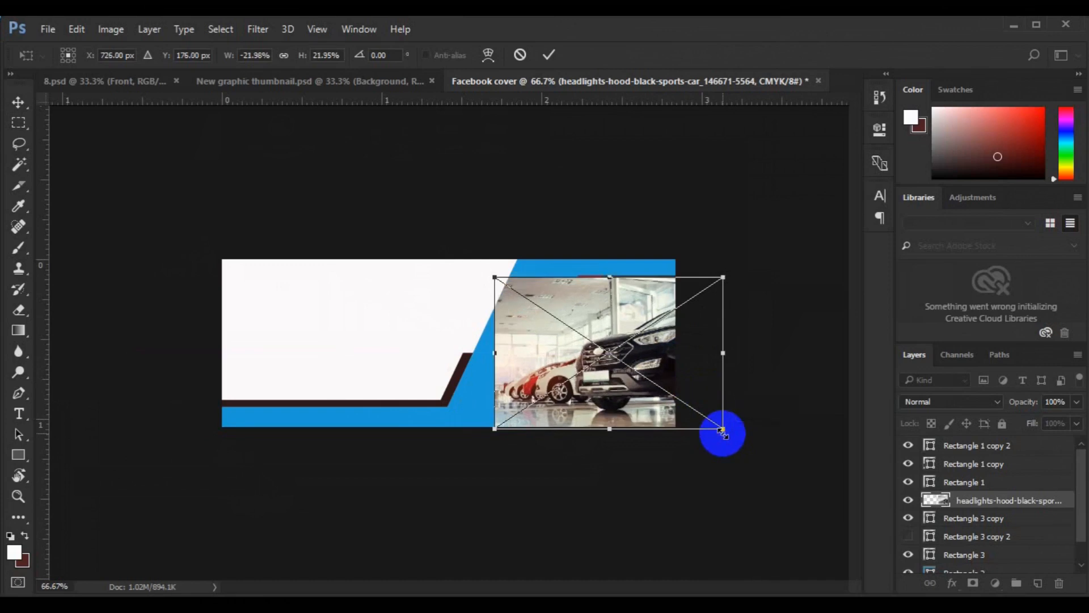
key(Up)
key(Up)
key(Up)
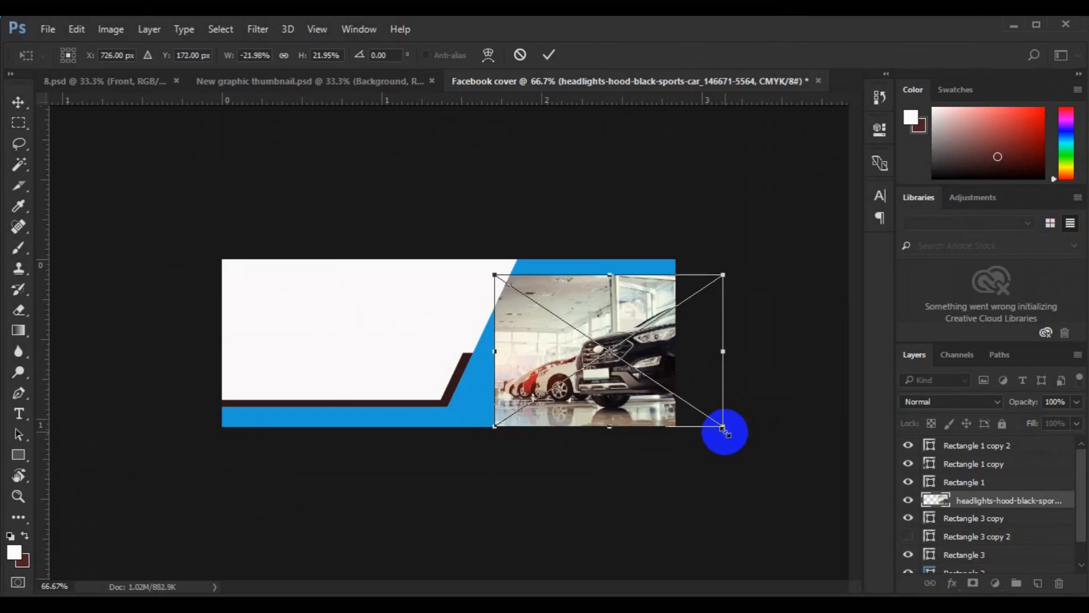
key(Return)
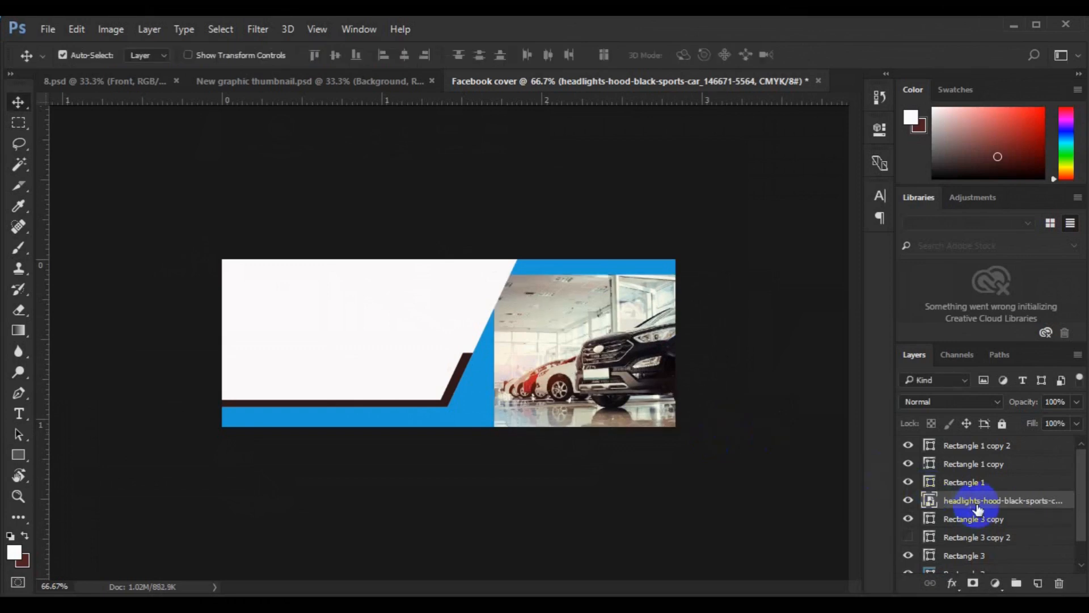
- Clip the car photo to the dark panel shape Rectangle 3 copy with a clipping mask
right_click(977, 505)
click(743, 436)
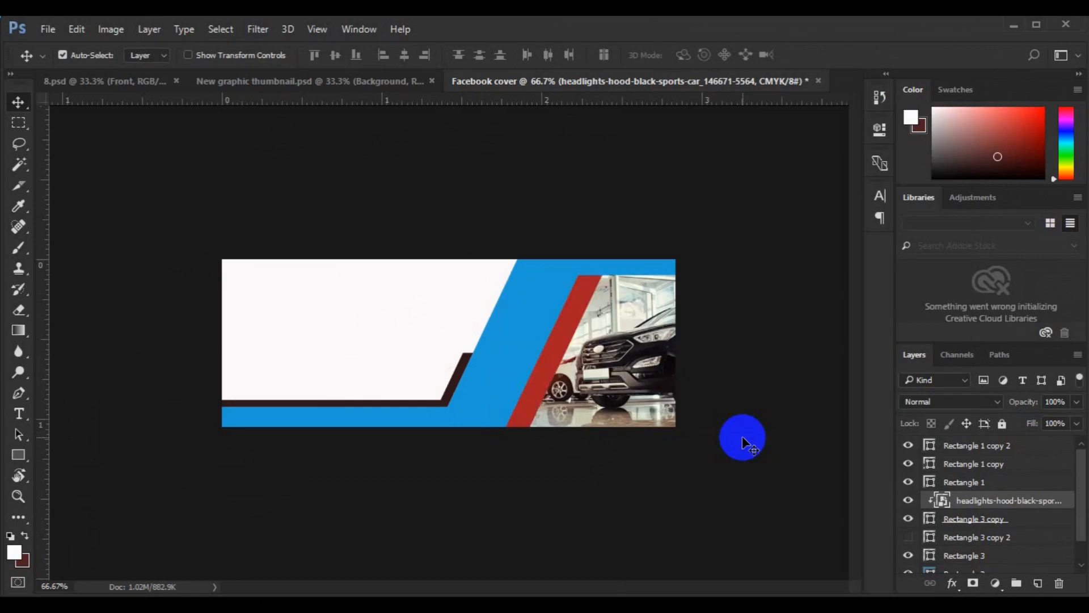
click(543, 369)
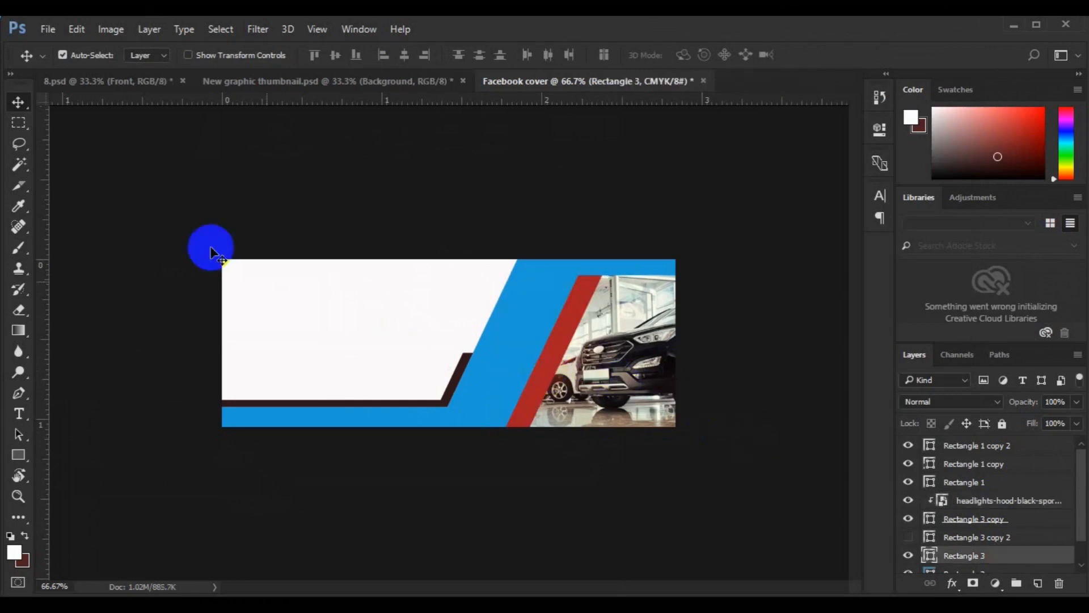
click(49, 30)
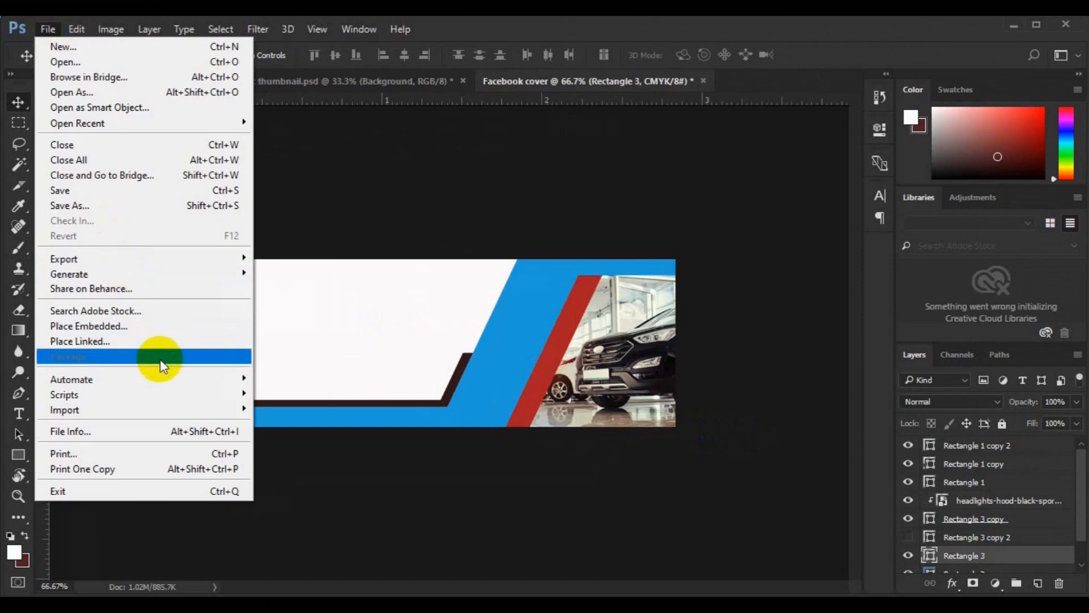
click(623, 362)
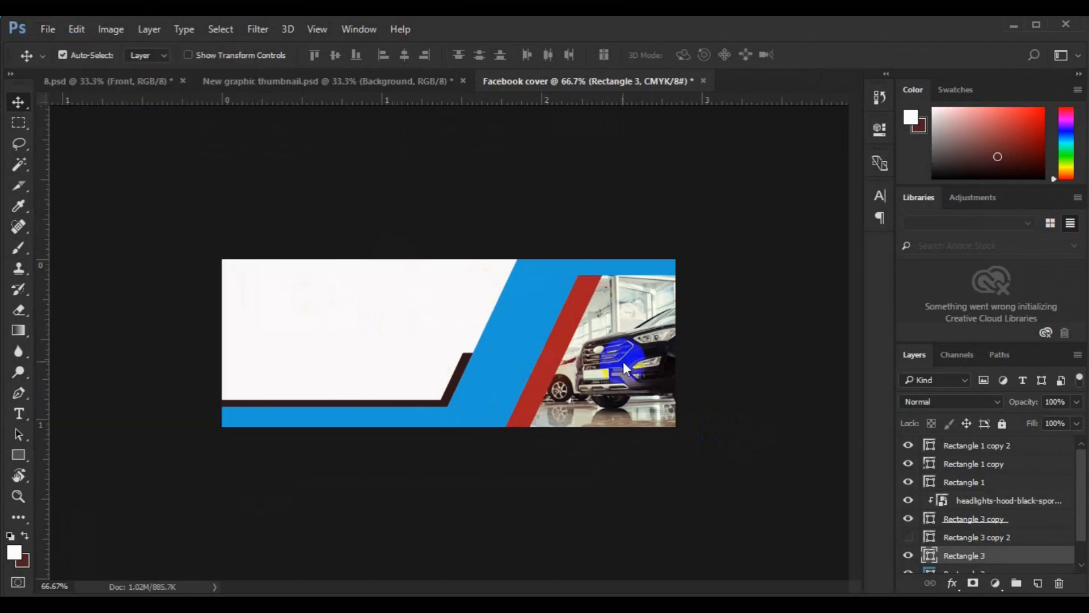
- Duplicate the car photo layer and move the duplicate directly above the red stripe Rectangle 3, leaving it visible
click(999, 501)
key(ctrl+j)
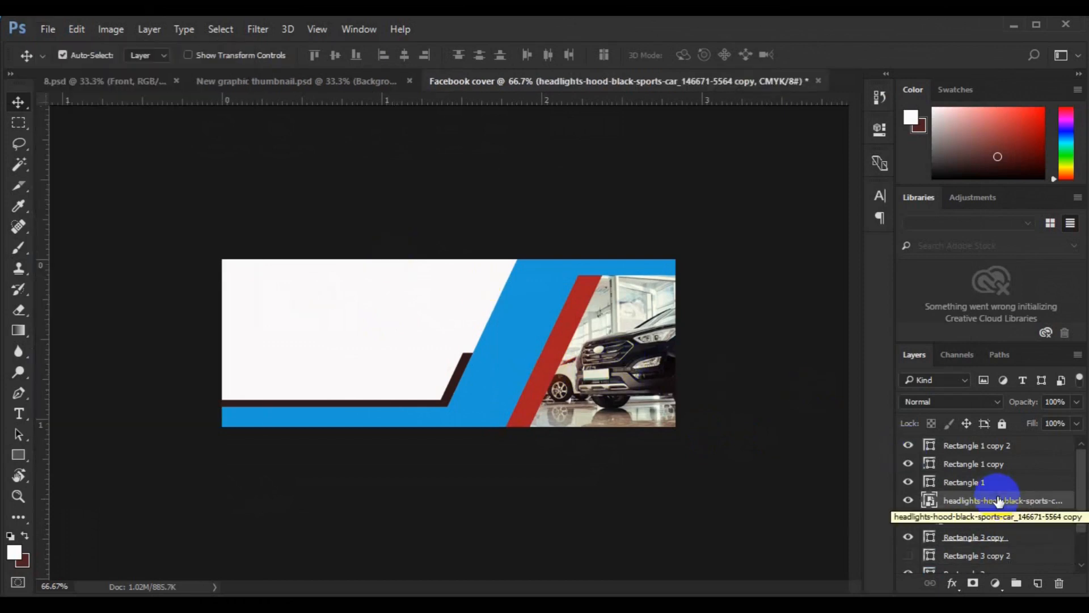
click(909, 501)
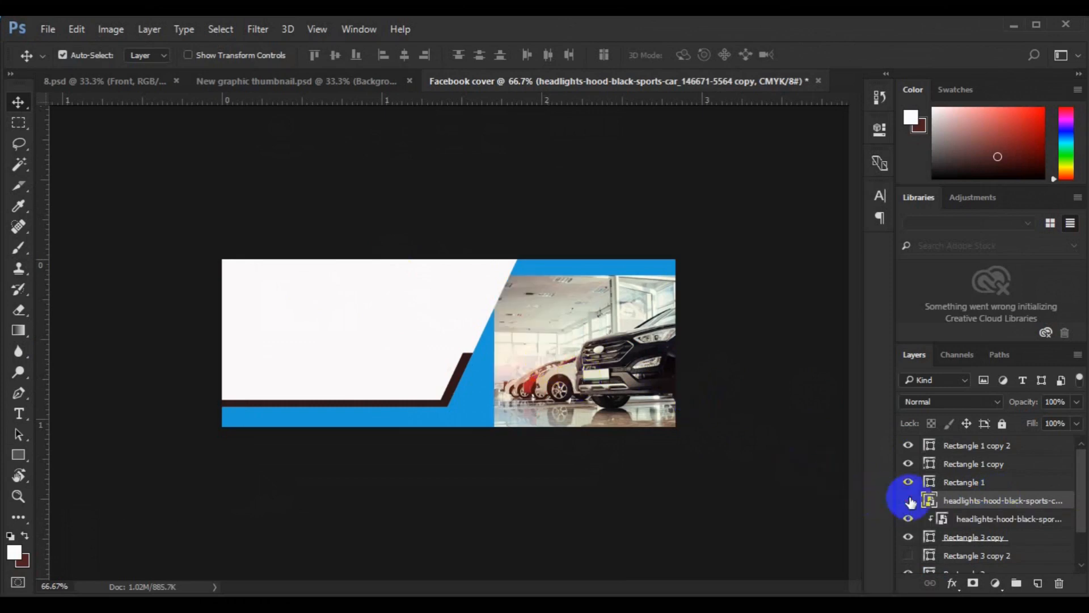
click(536, 383)
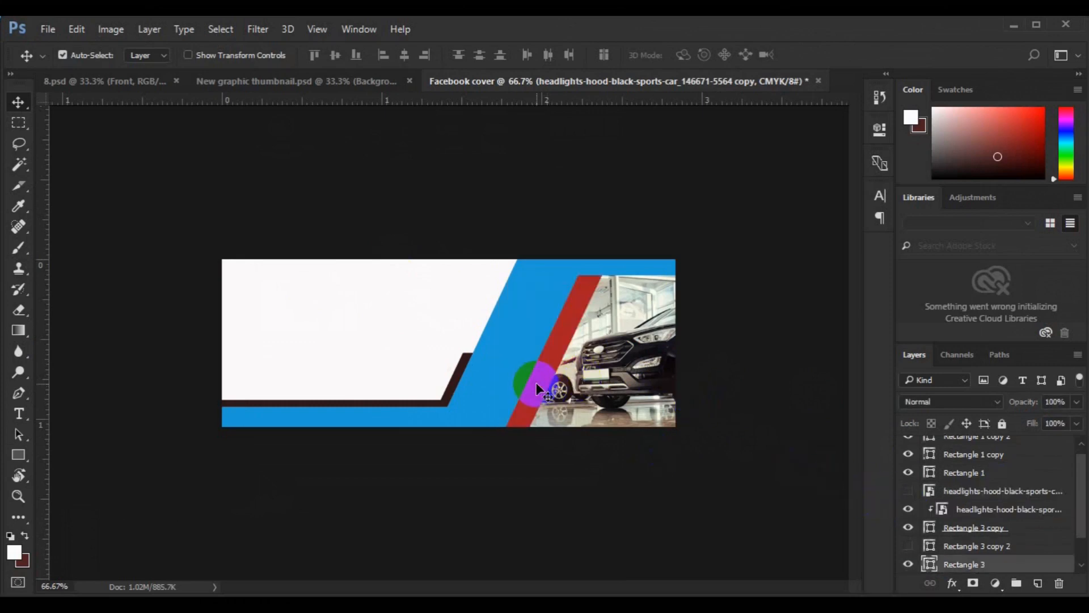
click(968, 491)
drag(969, 491, 958, 559)
click(908, 545)
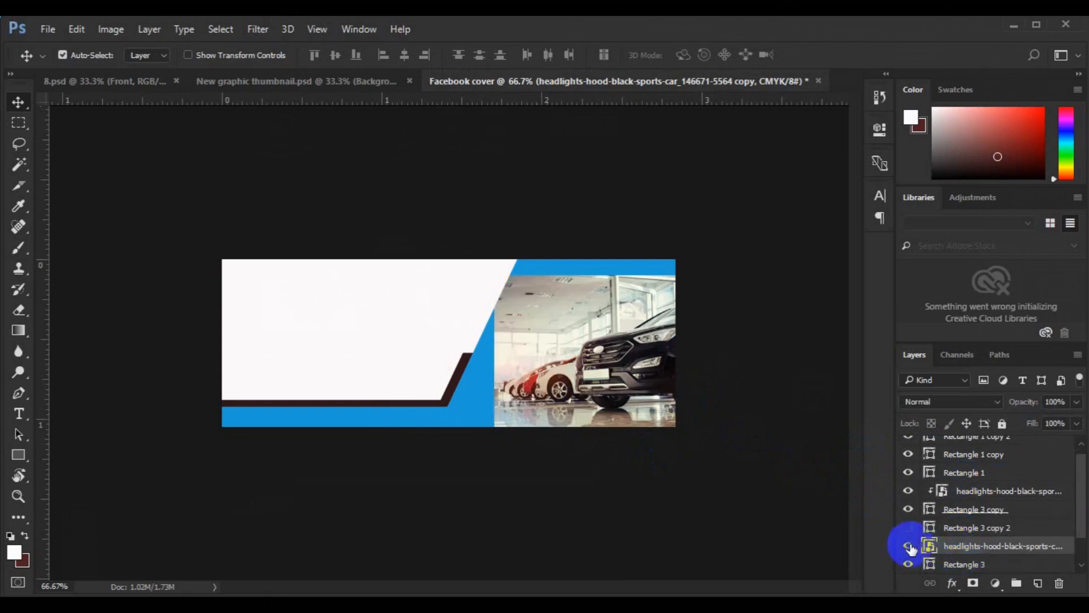
- Clip the duplicate car photo to Rectangle 3 and show the blue stripe layer Rectangle 3 copy 2
right_click(959, 546)
click(817, 386)
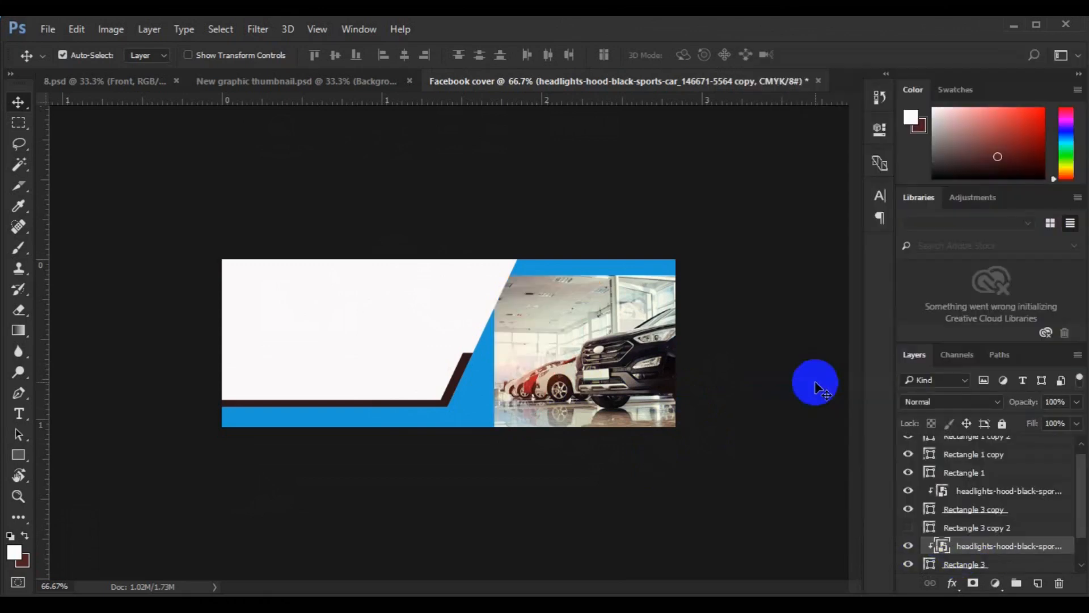
click(956, 529)
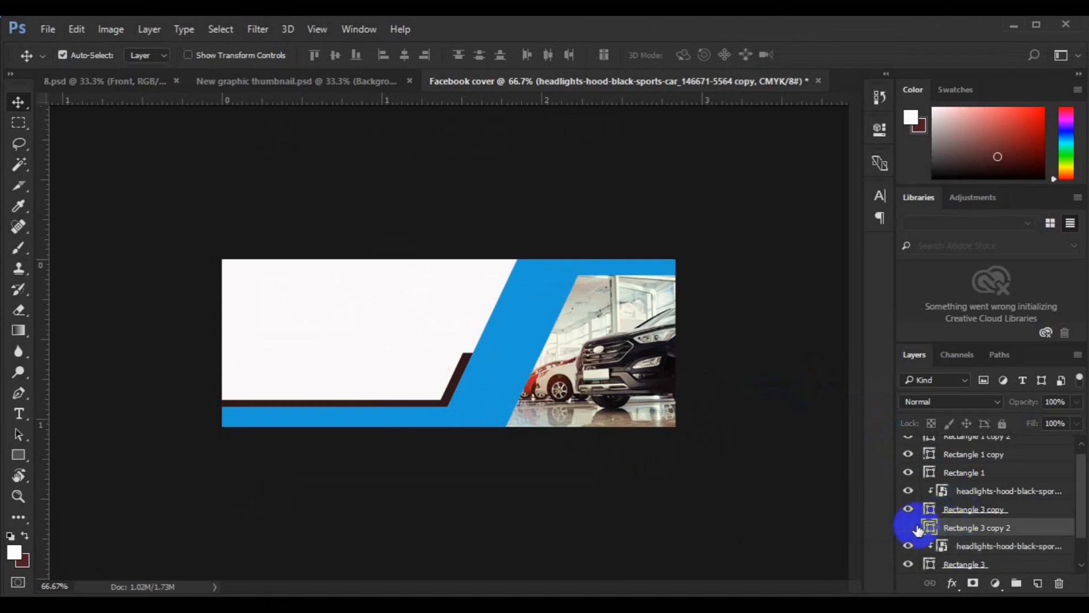
click(908, 528)
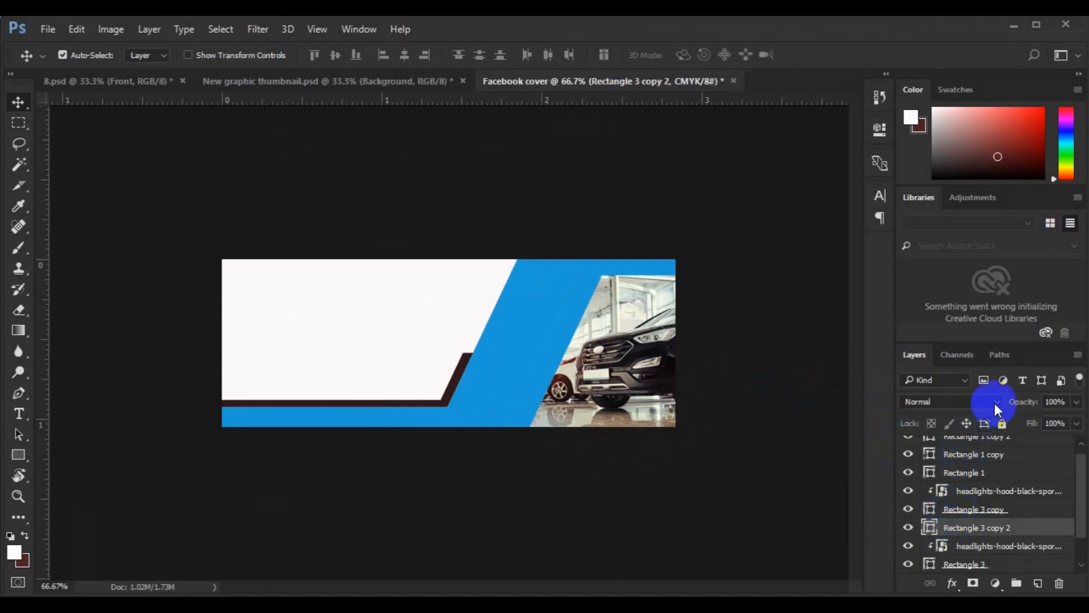
- Try the Multiply, Linear Dodge (Add) and Linear Light blend modes on the blue stripe Rectangle 3 copy 2
click(994, 402)
click(925, 127)
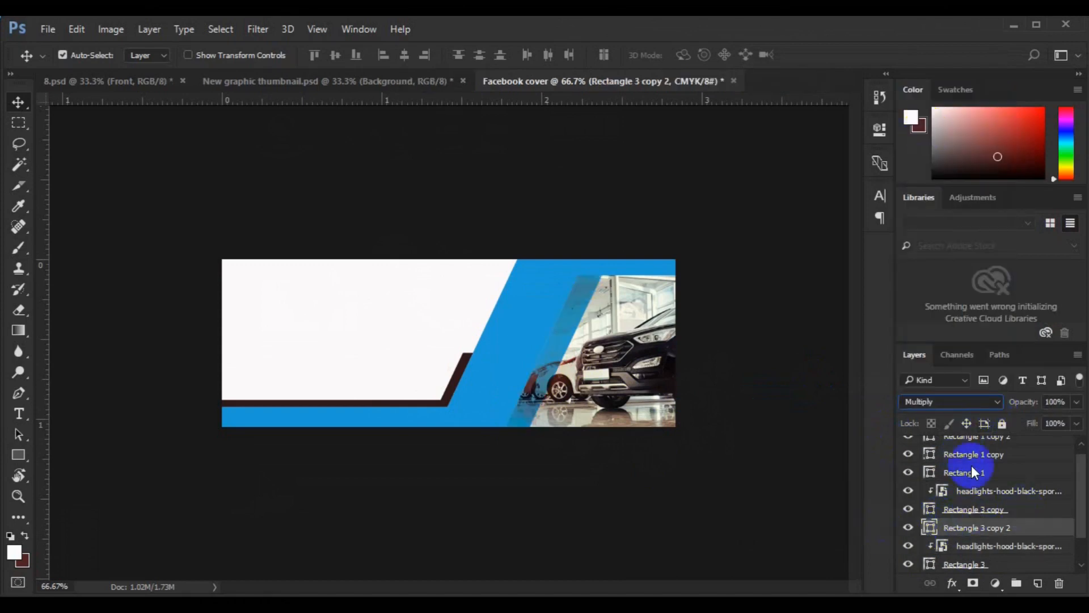
click(979, 404)
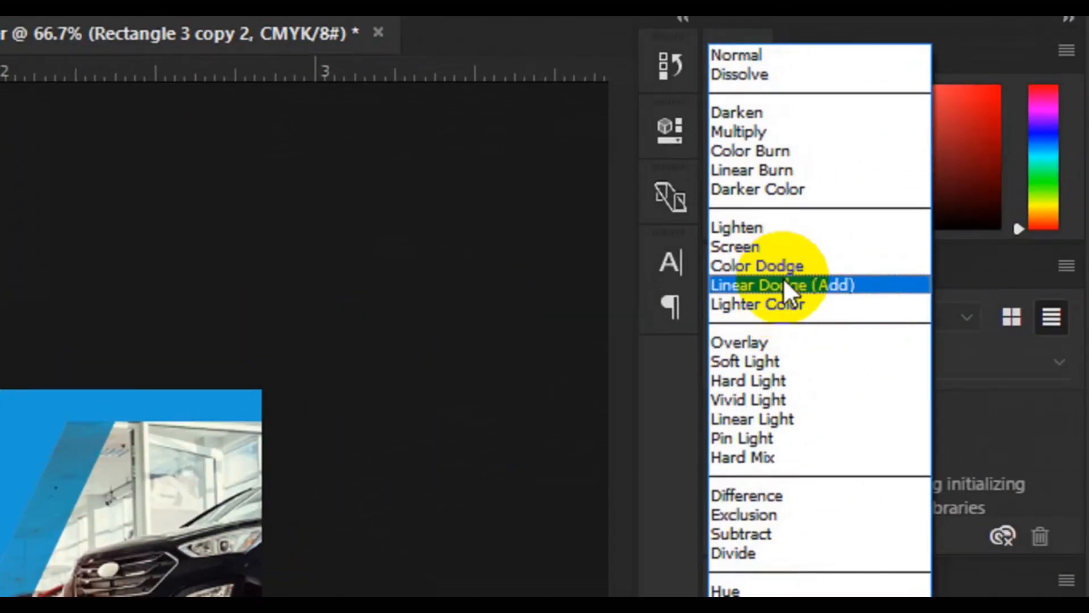
click(785, 283)
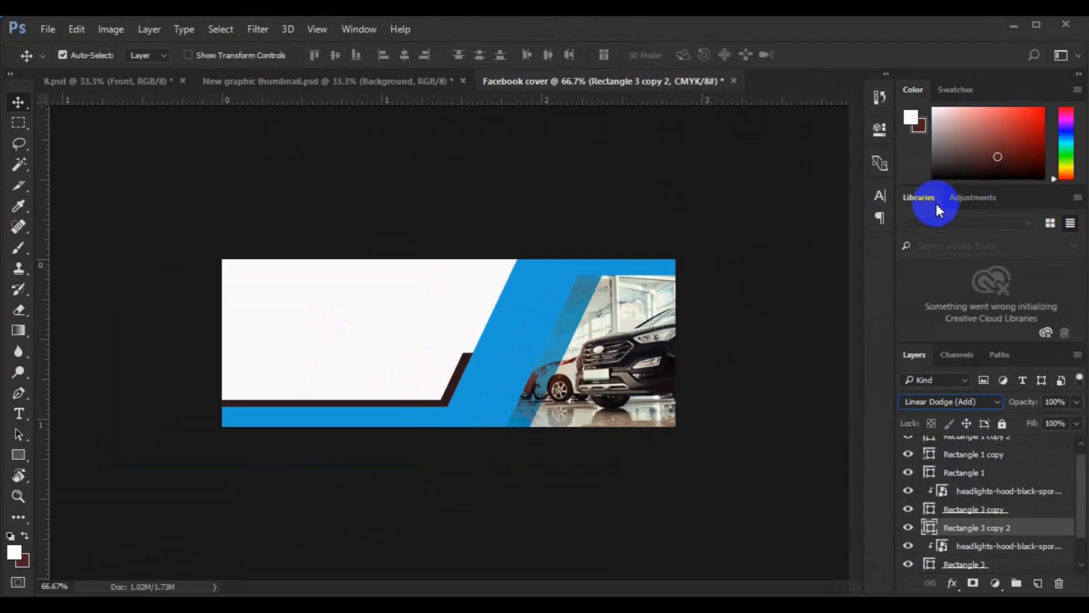
click(964, 401)
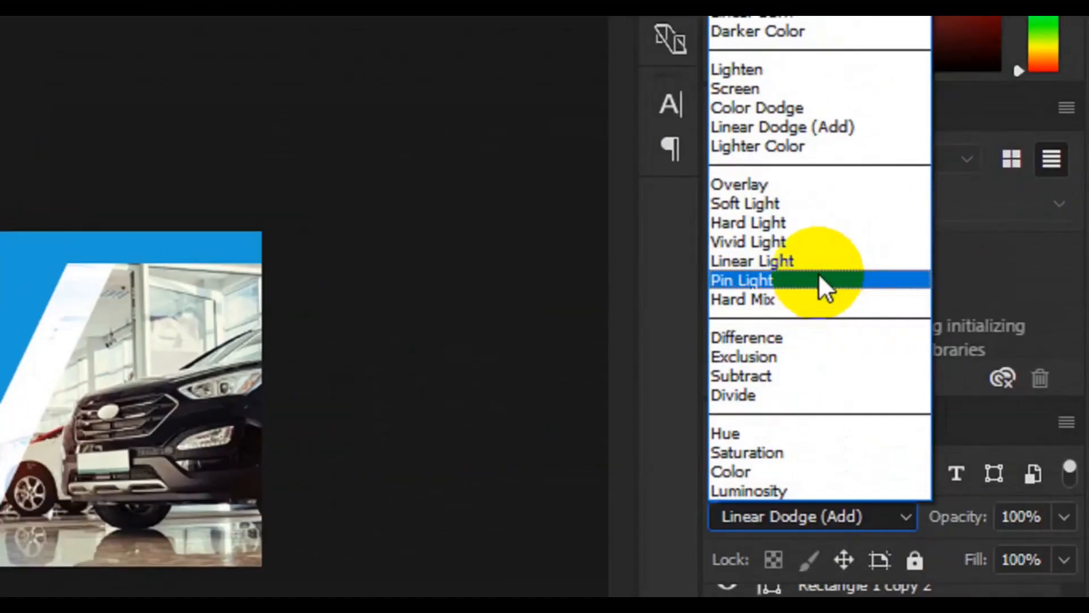
click(805, 264)
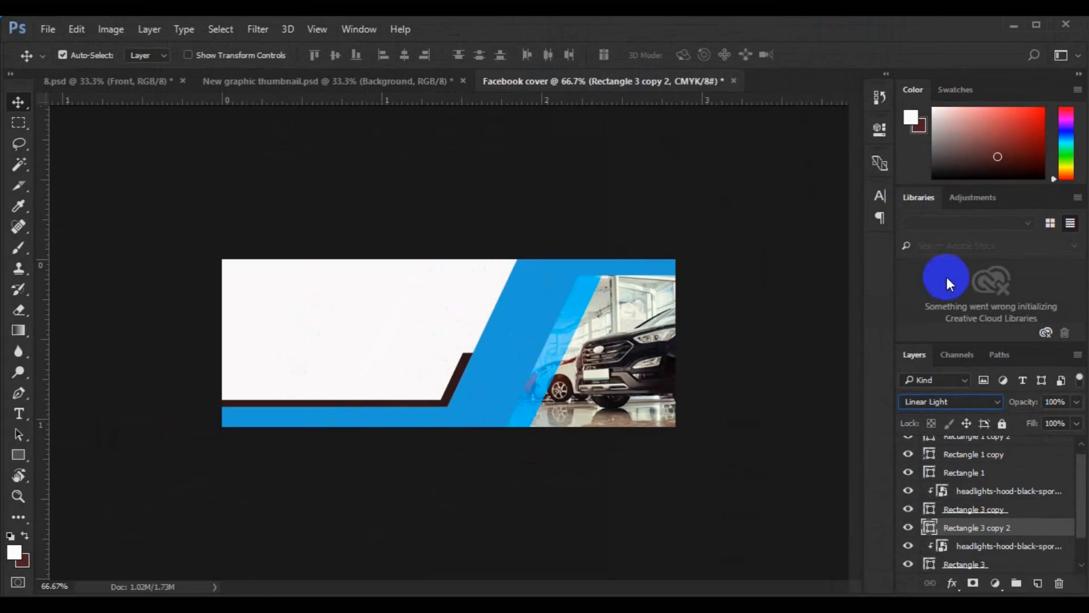
- Set the blend mode of the blue stripe Rectangle 3 copy 2 to Linear Burn
click(905, 440)
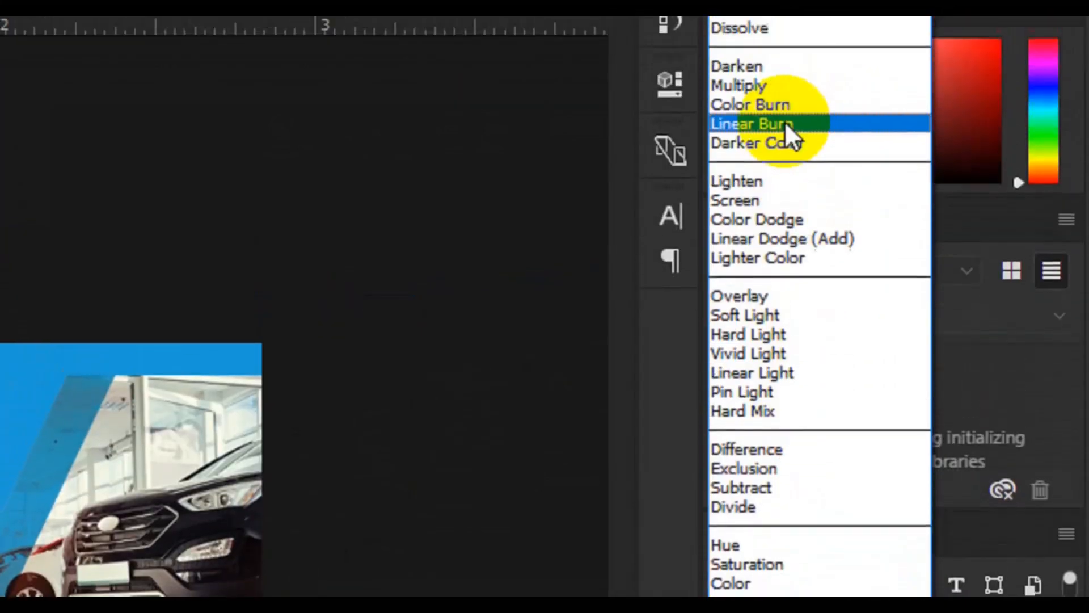
click(790, 121)
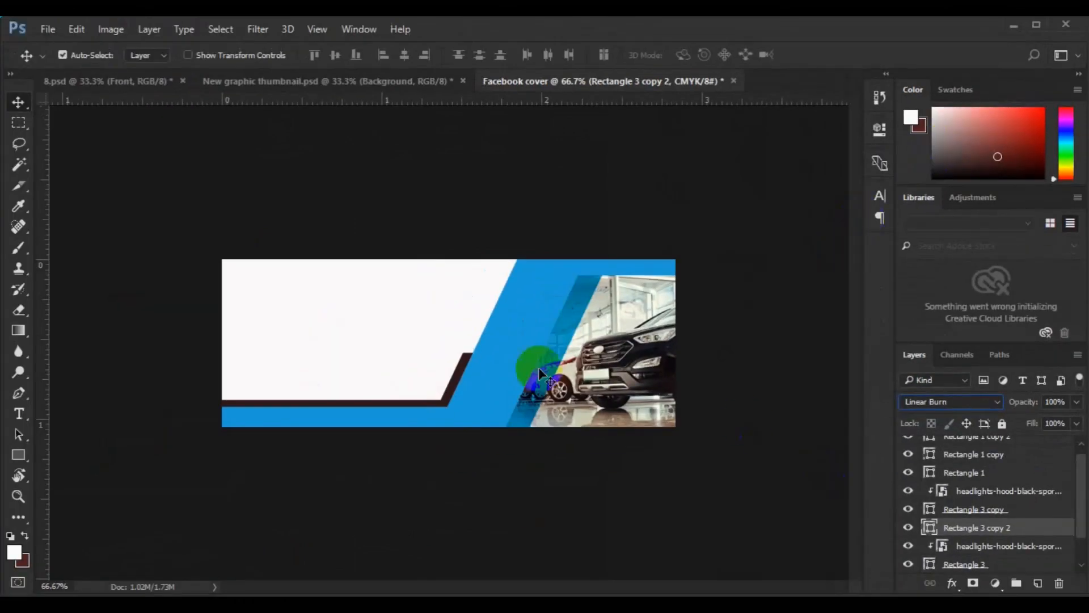
click(399, 340)
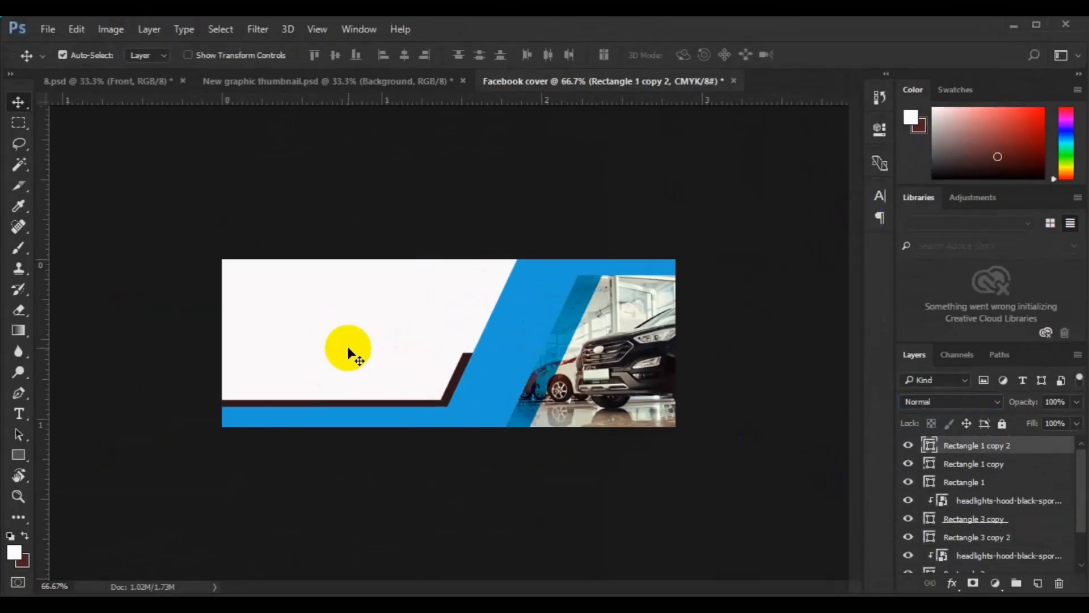
- Change the fill colour of the thin dark shape Rectangle 1 copy to light blue 63c9d8
click(460, 377)
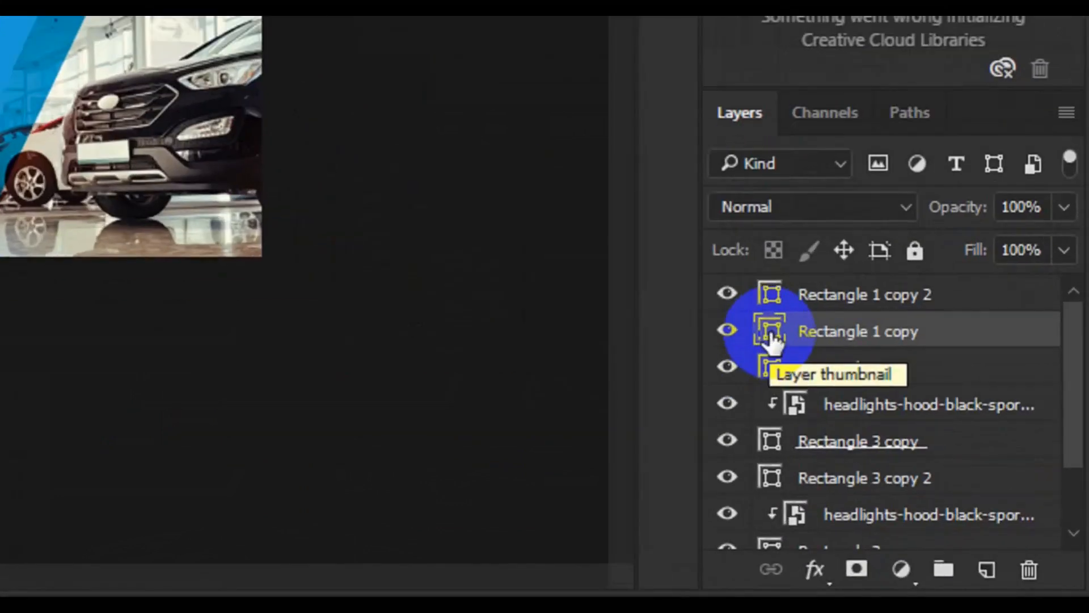
double_click(930, 465)
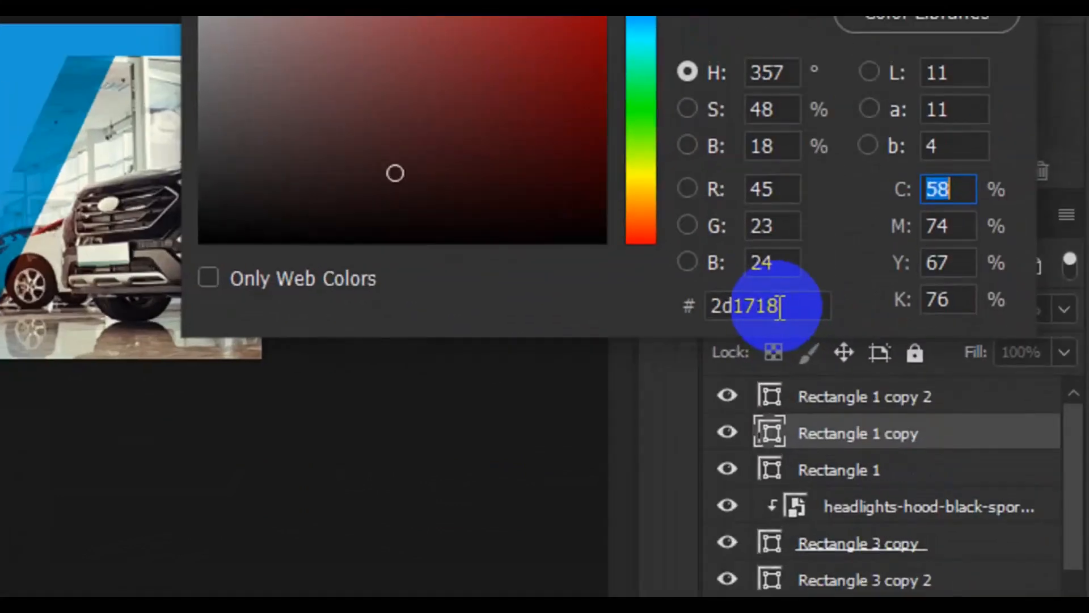
click(934, 400)
double_click(933, 401)
text(63c9d8)
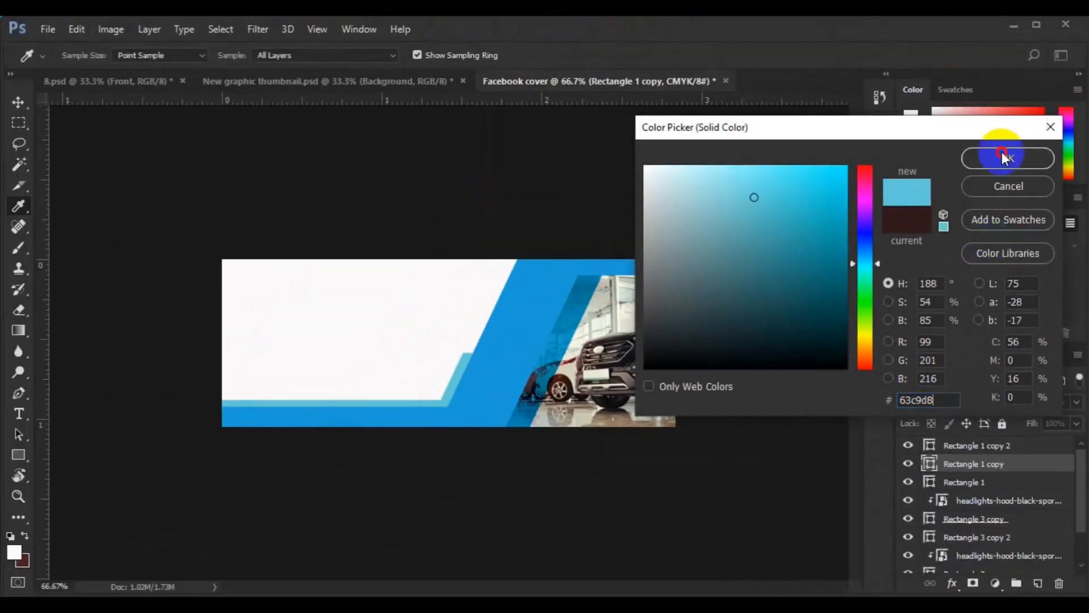
click(1002, 154)
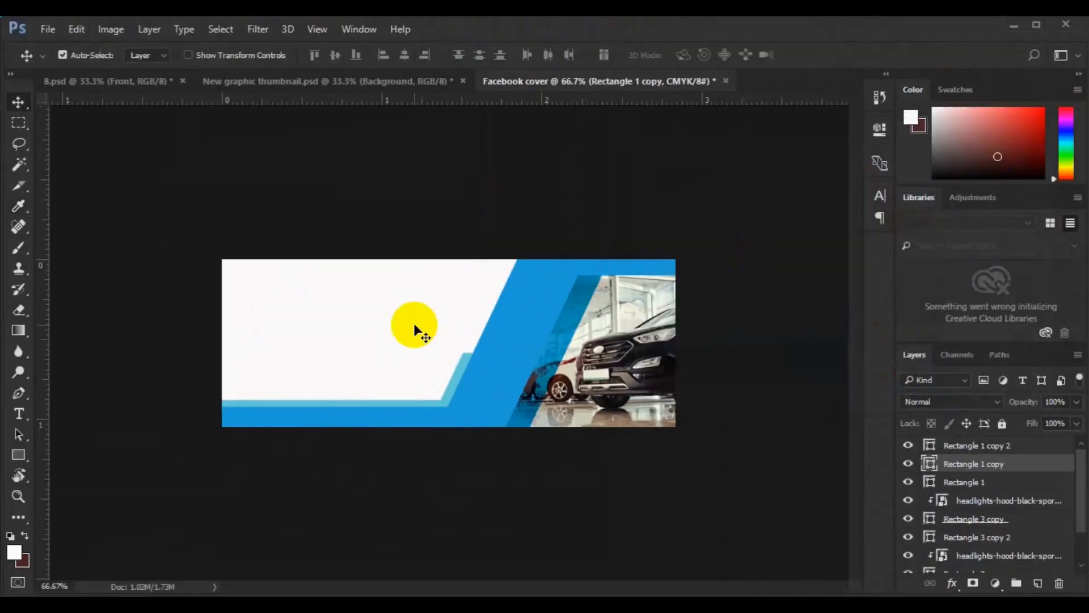
- Group the layers Rectangle 1 copy 2, Rectangle 1 copy and Rectangle 1
click(964, 446)
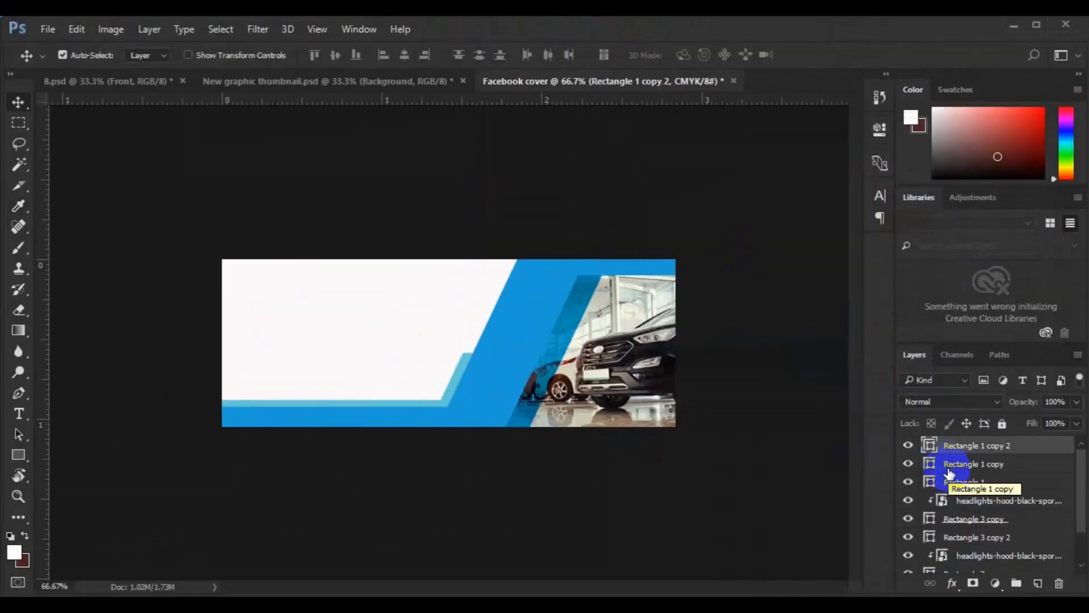
shift+click(965, 486)
key(ctrl+t)
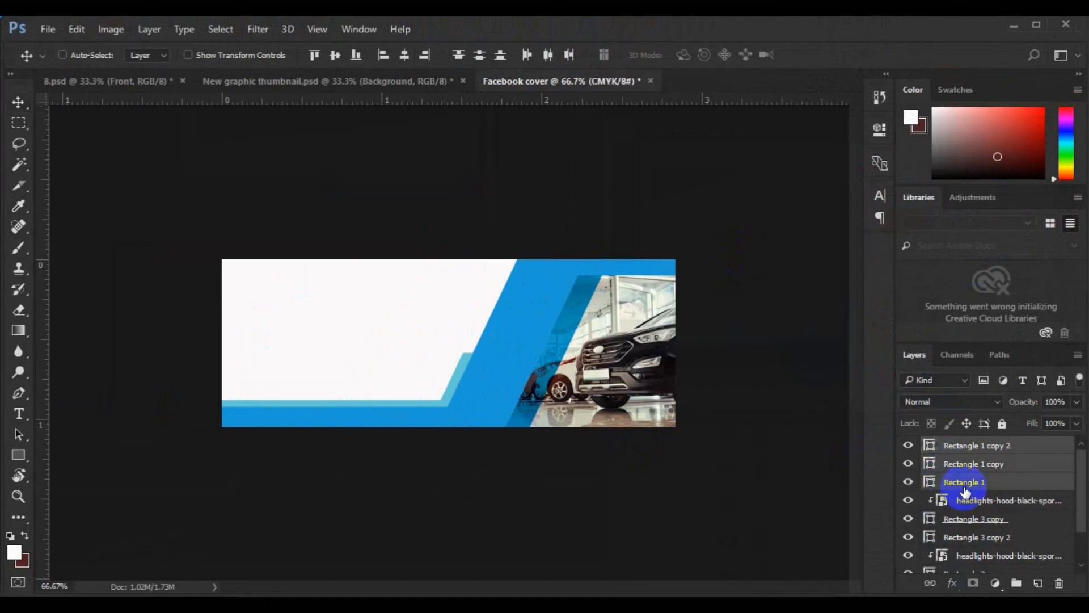
key(Return)
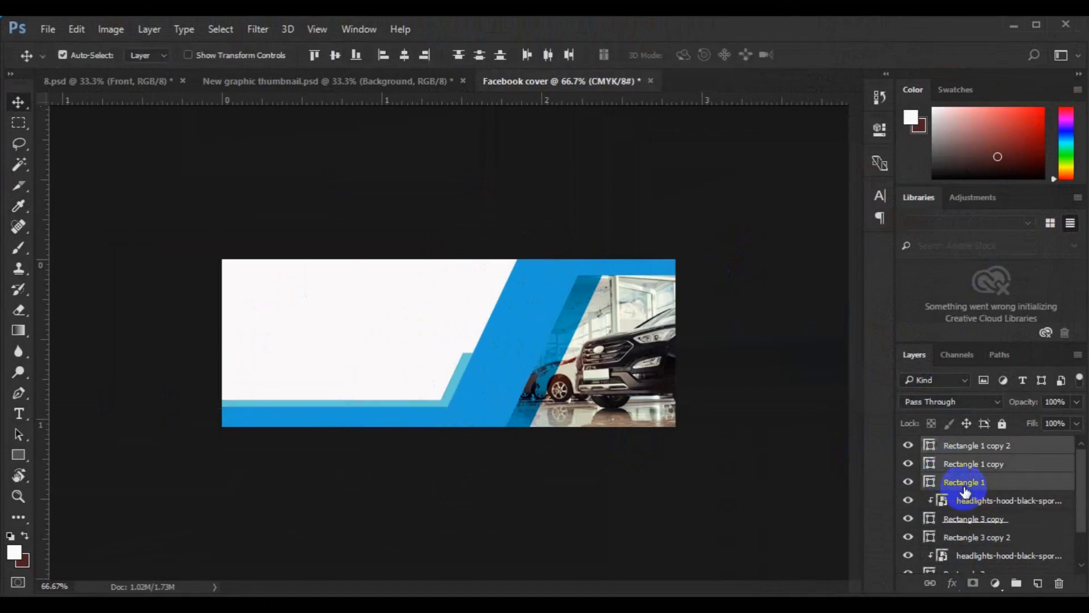
key(ctrl+g)
- Add a drop shadow to the white panel group with distance 31 px, spread 2% and size 1 px
right_click(968, 446)
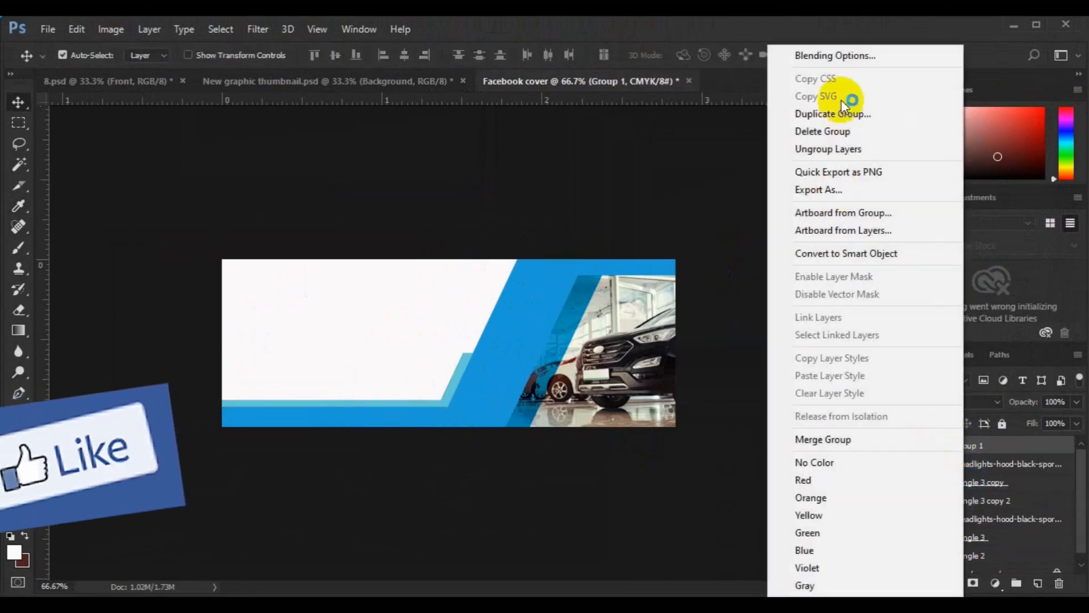
click(837, 59)
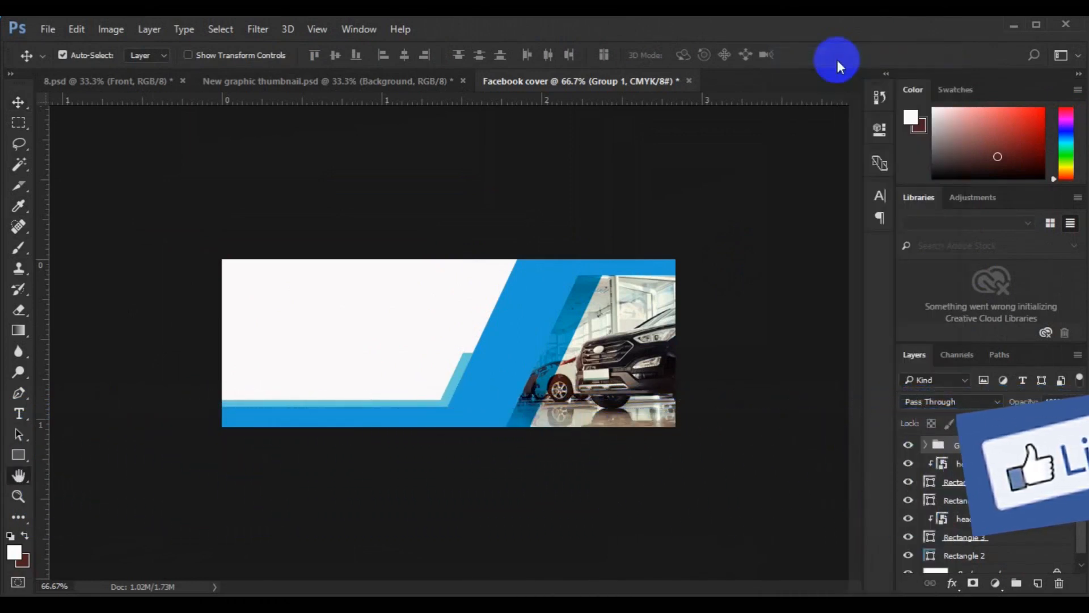
drag(757, 127, 919, 91)
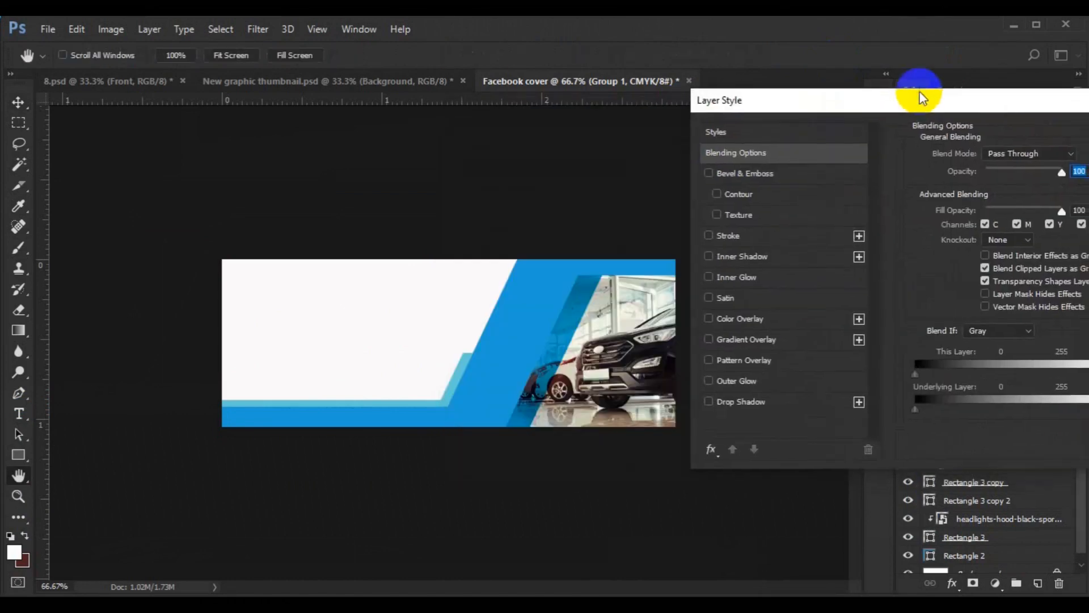
click(737, 393)
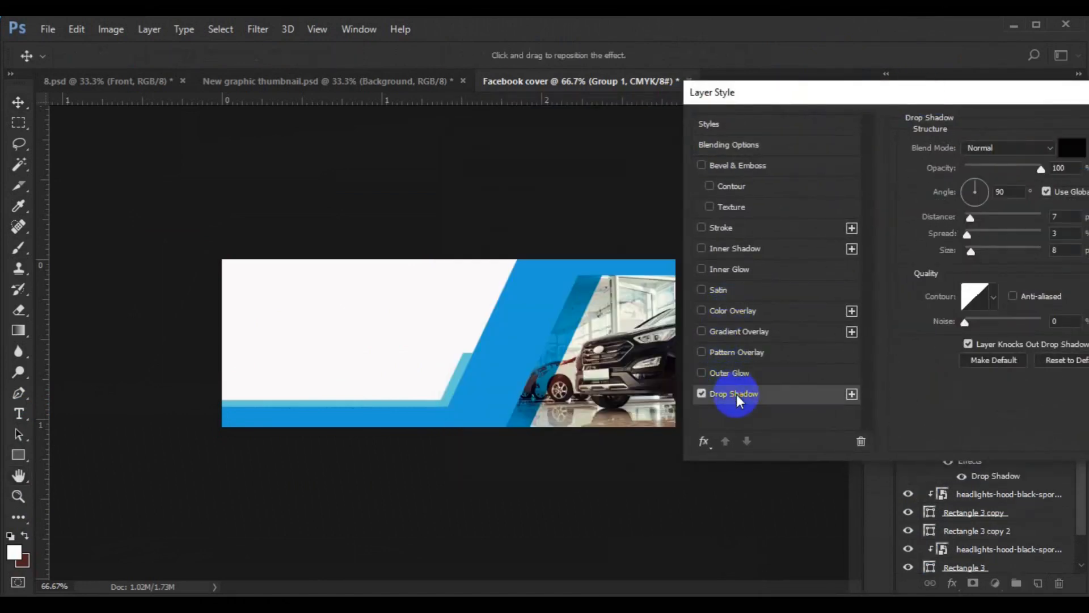
drag(938, 219, 947, 254)
drag(475, 355, 480, 340)
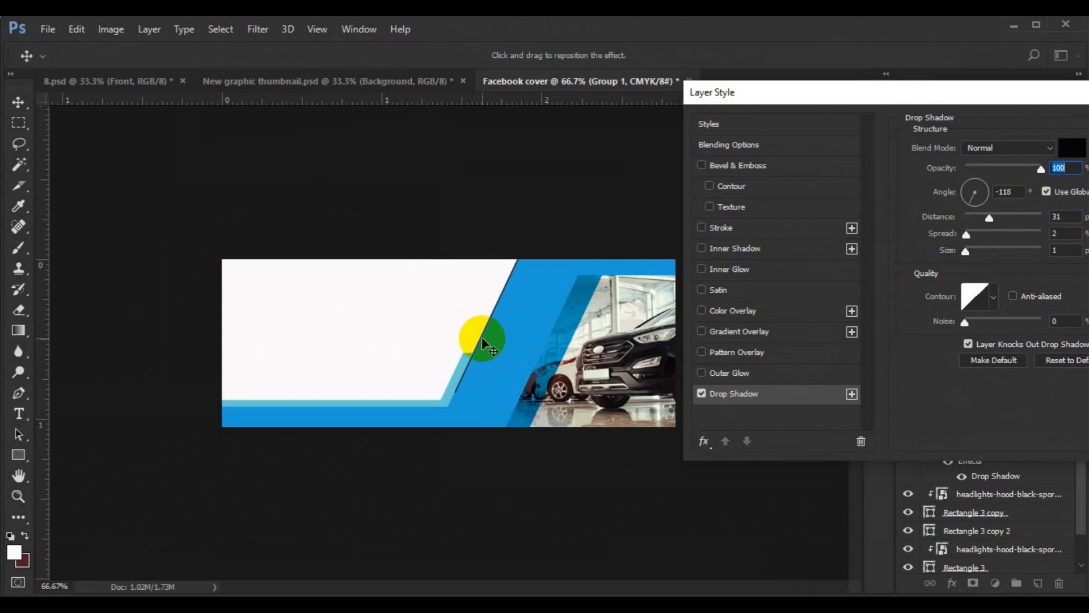
- Set the drop shadow's angle to -120°, lower its opacity, and apply the layer style
drag(482, 338, 486, 338)
click(1008, 195)
key(BackSpace)
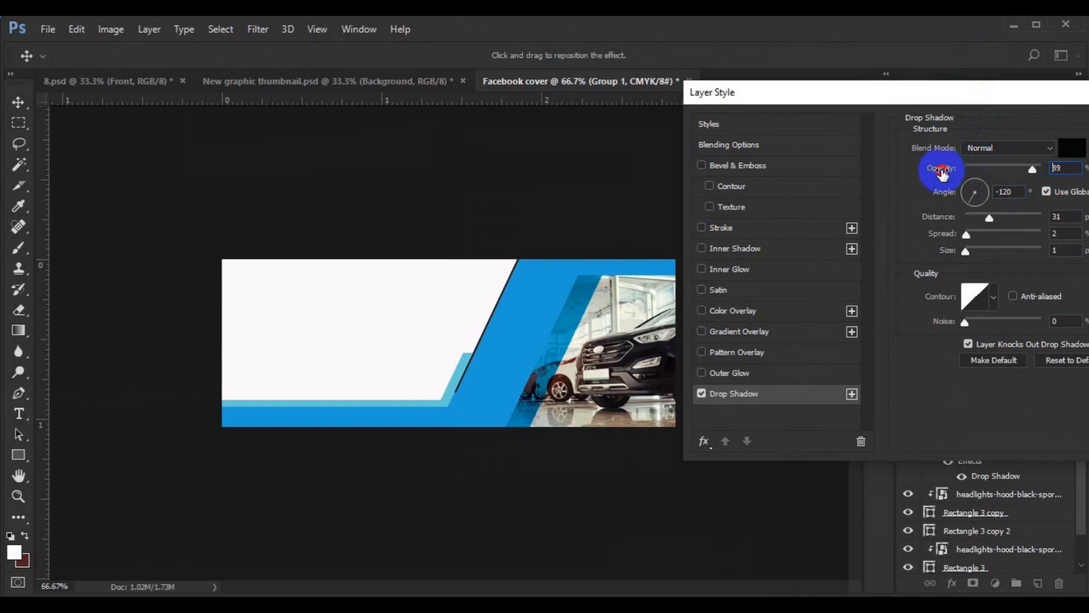
drag(940, 173, 919, 174)
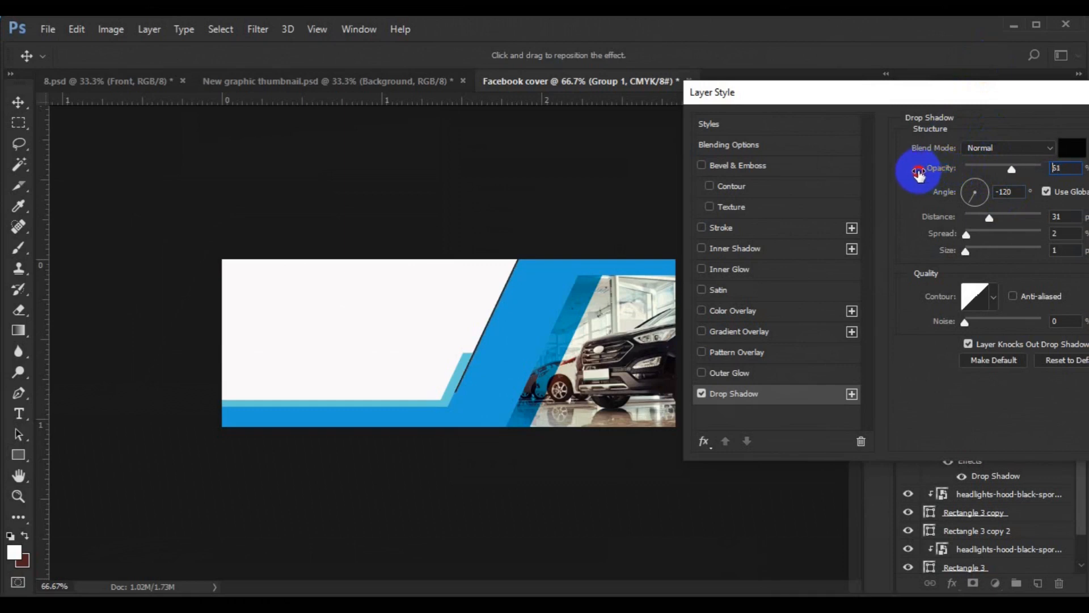
drag(925, 92, 647, 131)
click(999, 158)
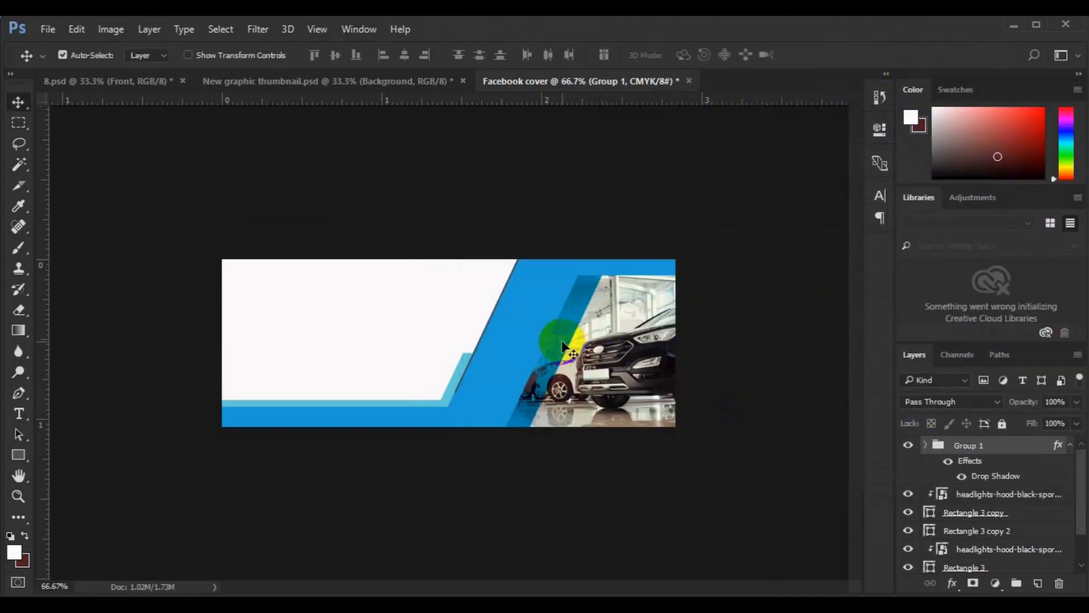
- Group the two clipped car photos with Rectangle 3 copy, Rectangle 3 copy 2 and Rectangle 3
click(972, 528)
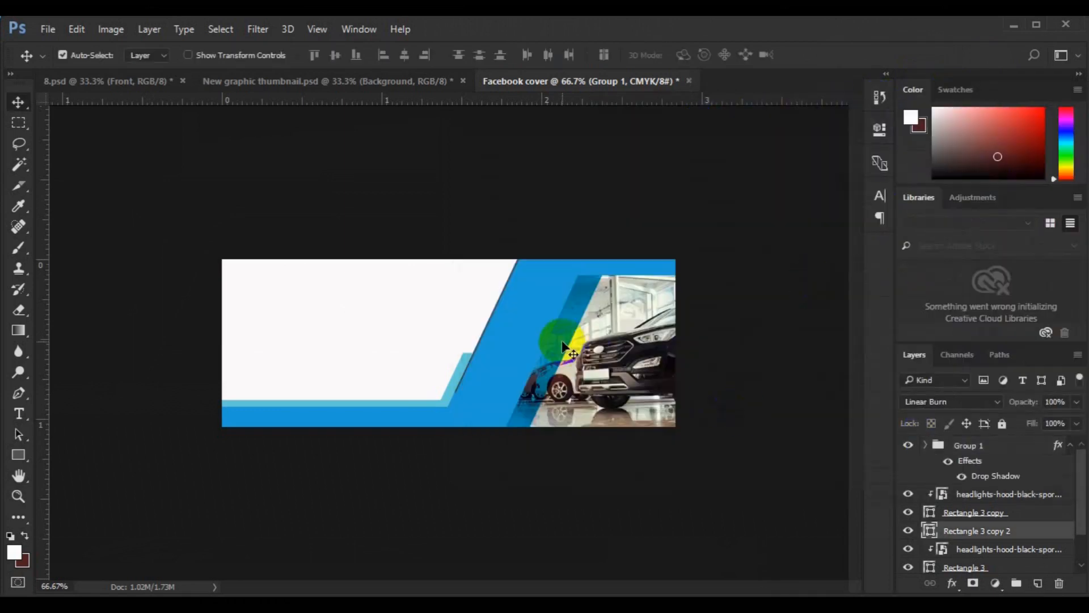
click(994, 501)
scroll(1072, 555, down, 2)
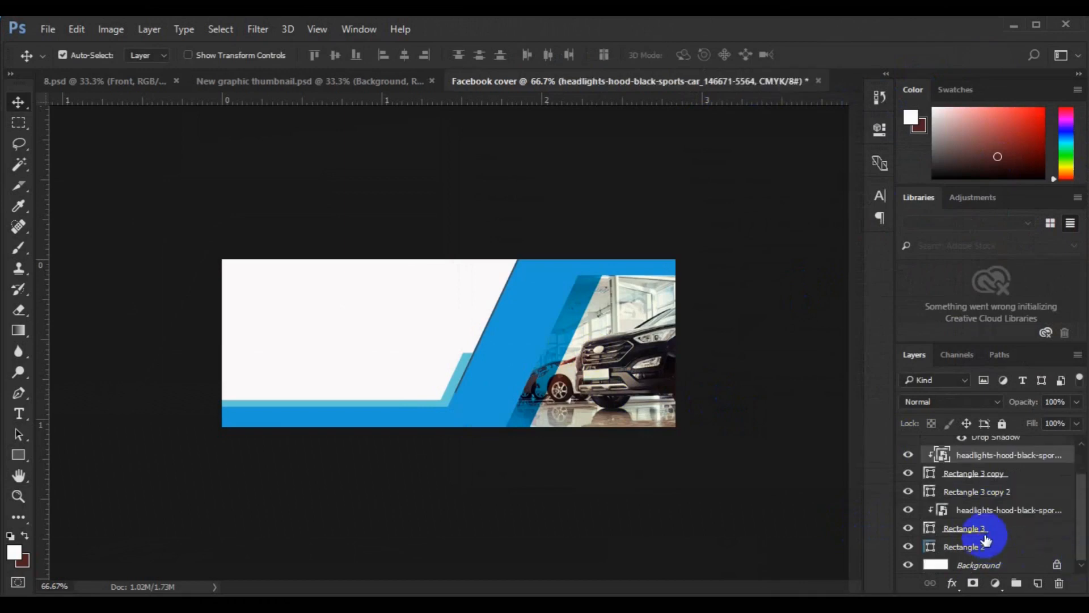
shift+click(985, 539)
key(ctrl+t)
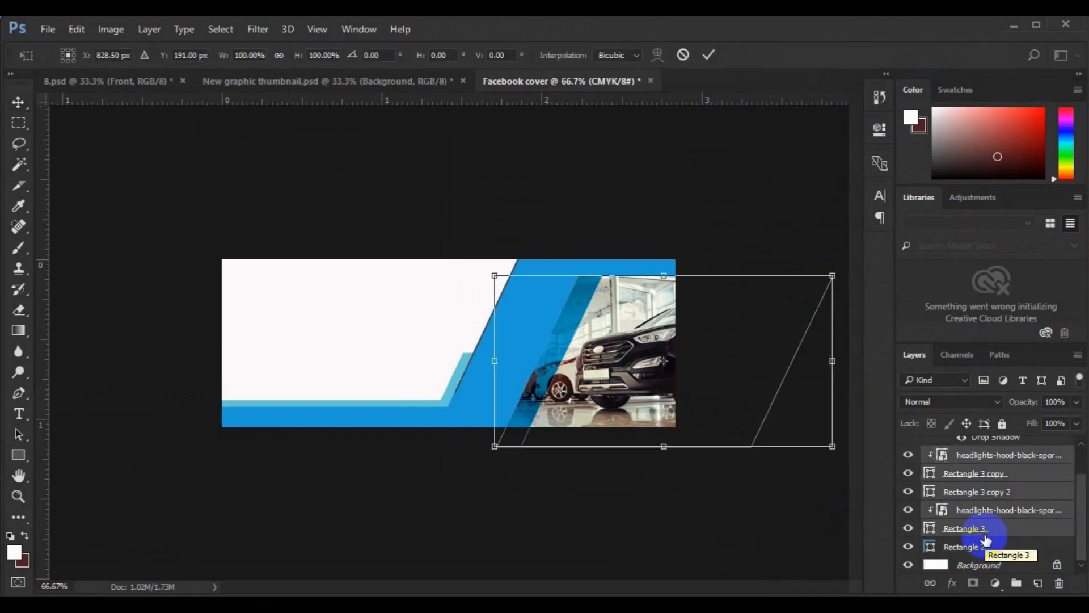
key(Escape)
key(ctrl+g)
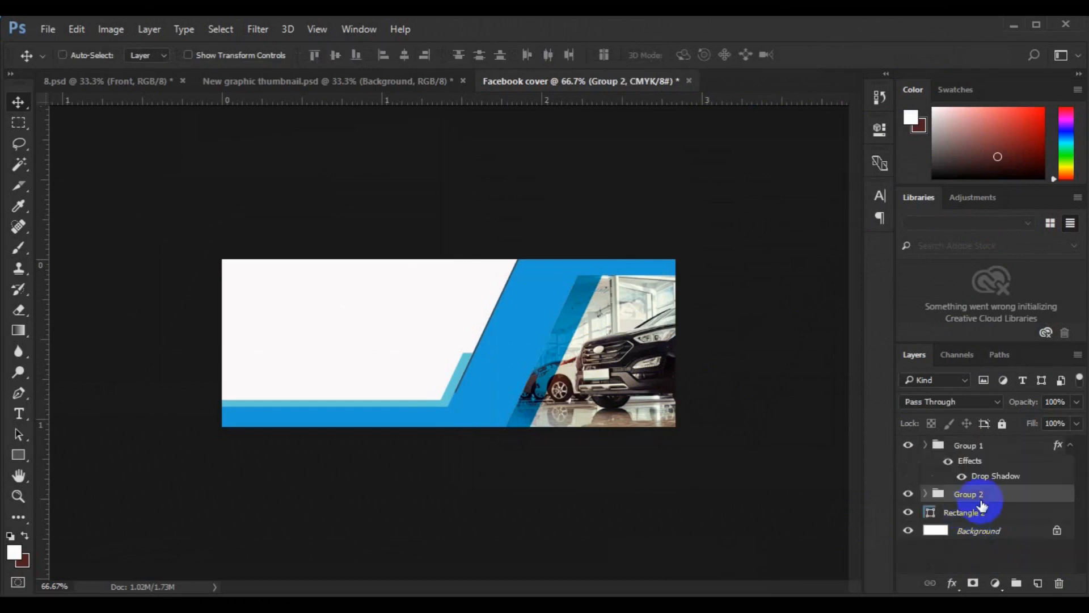
- Try a black drop shadow with a 65° angle on the car photo group, Group 2
right_click(979, 500)
click(856, 53)
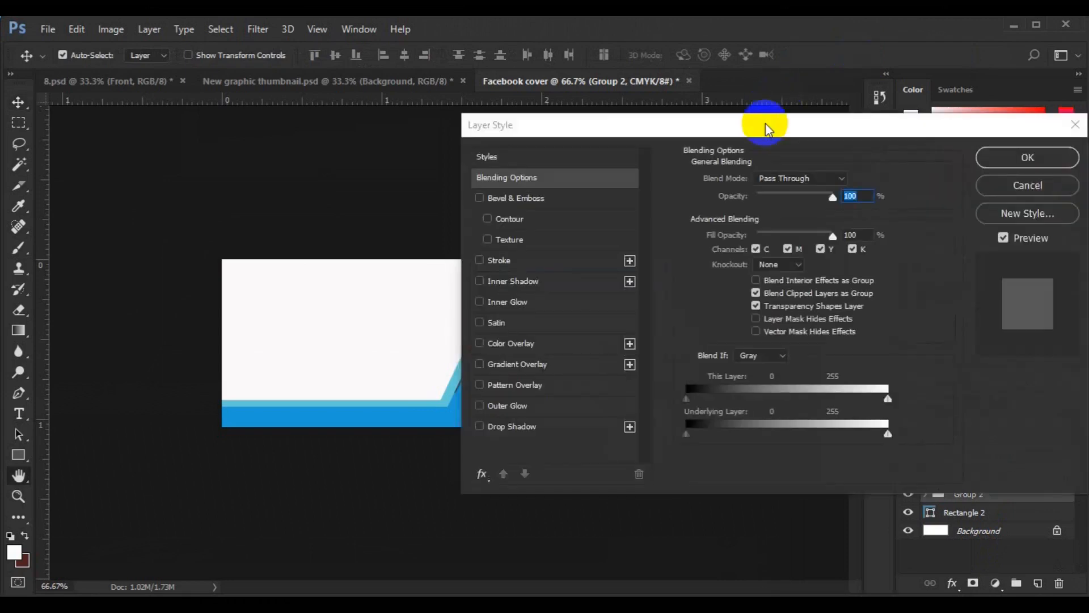
drag(802, 132, 828, 140)
drag(991, 114, 1020, 111)
click(787, 413)
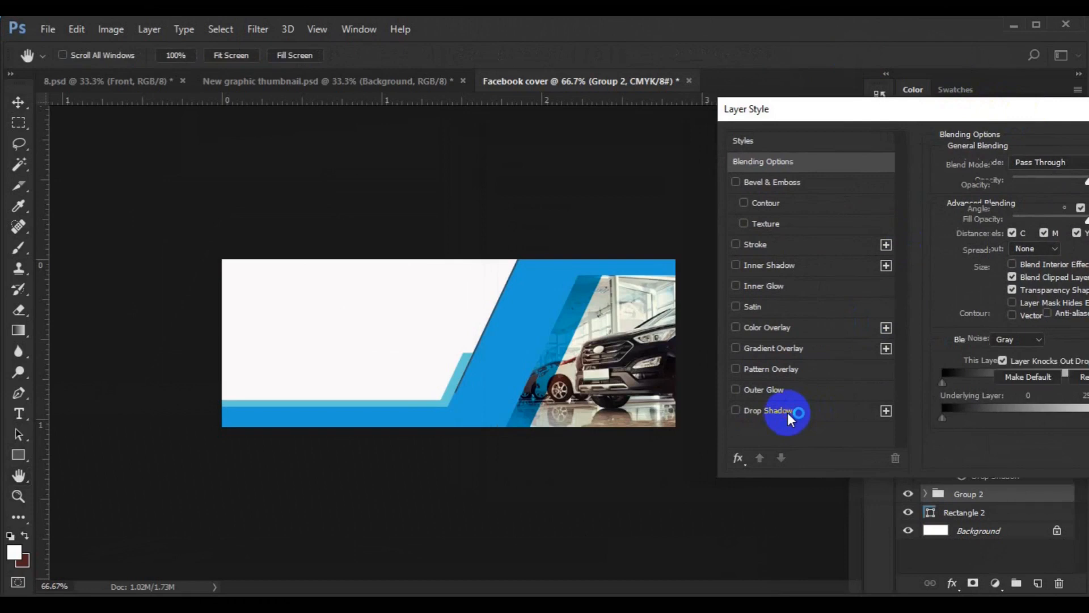
drag(627, 262, 599, 319)
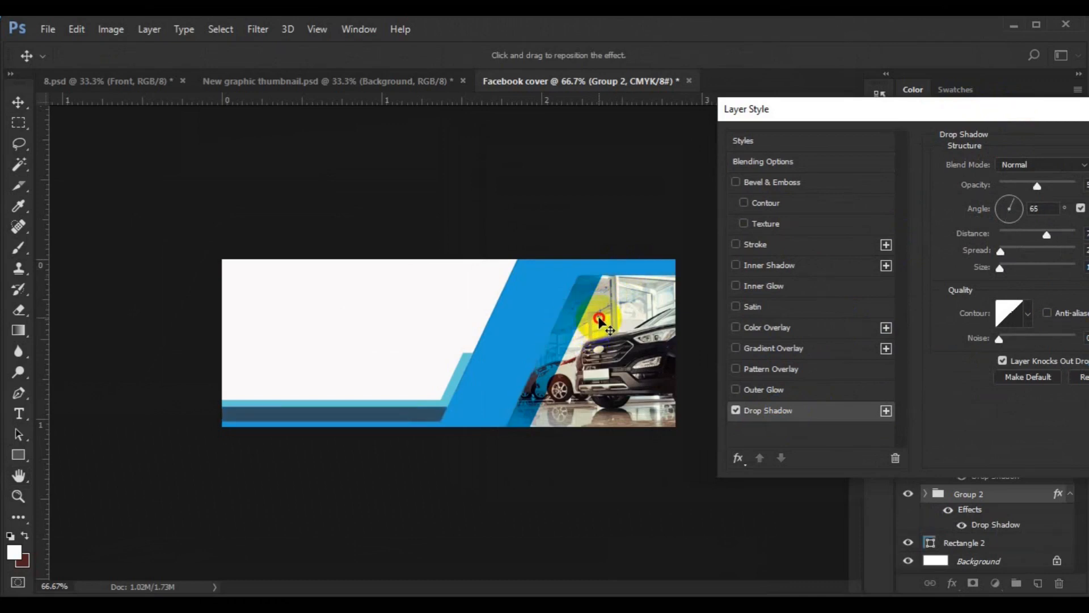
drag(861, 111, 644, 141)
click(1009, 199)
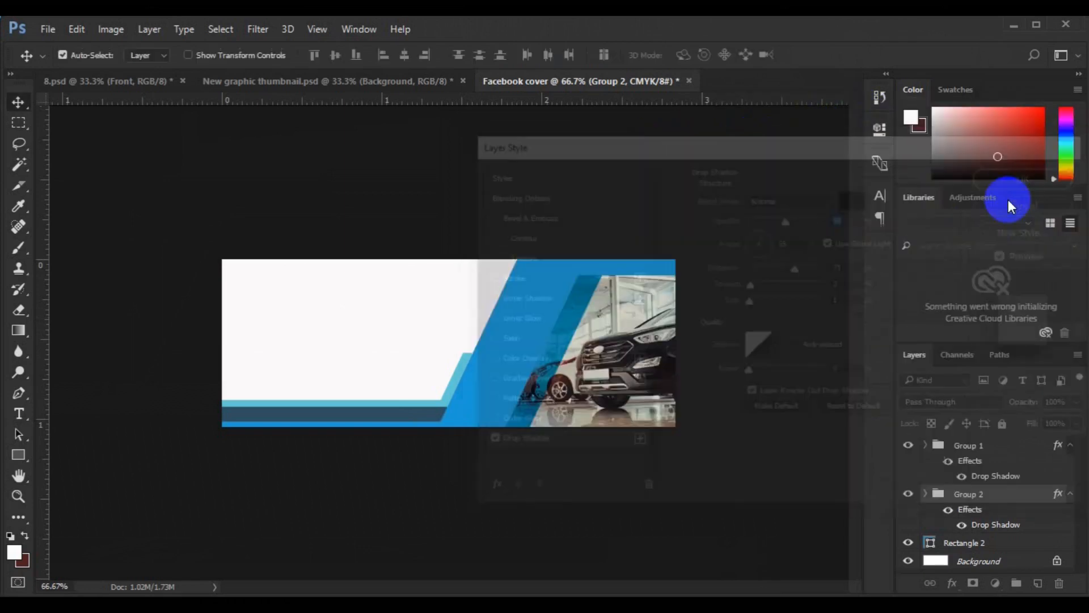
- Duplicate the blue stripe Rectangle 3 copy 2 and place the duplicate below Rectangle 3 in Group 2
click(571, 304)
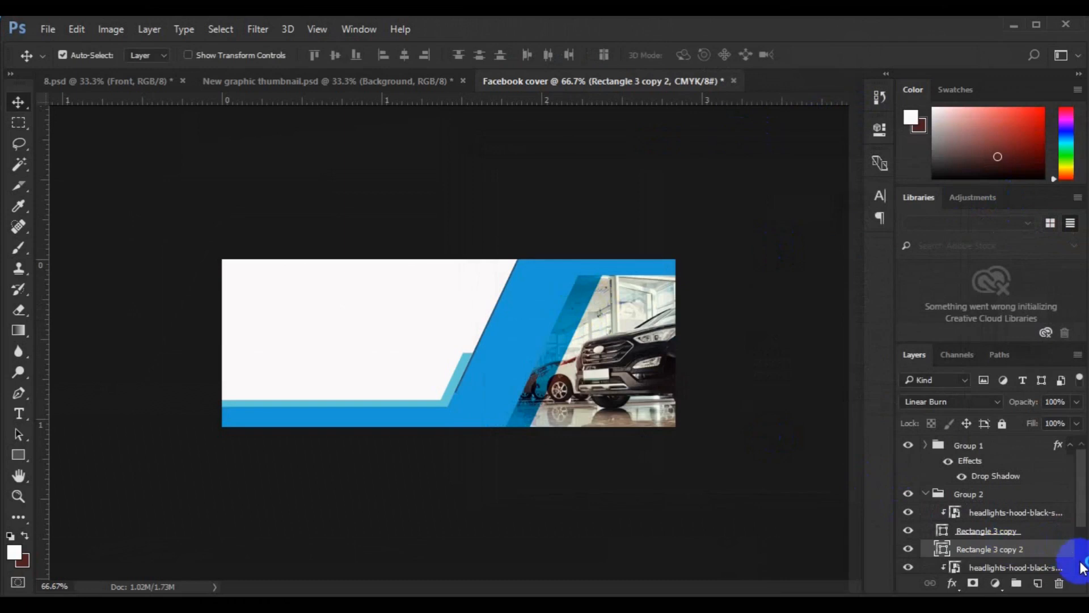
scroll(1081, 567, down, 2)
click(983, 533)
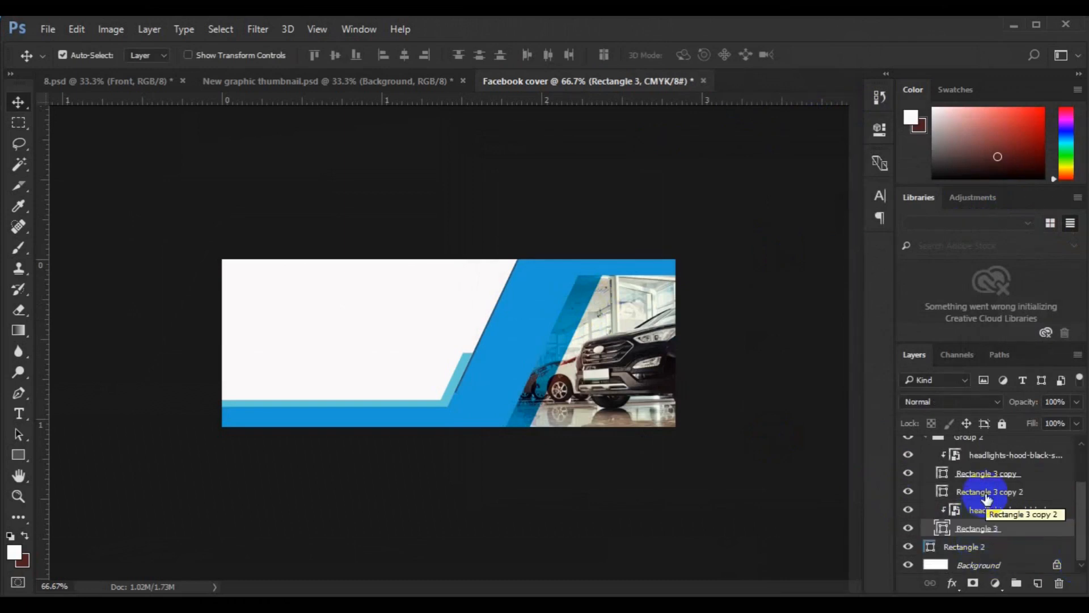
click(986, 494)
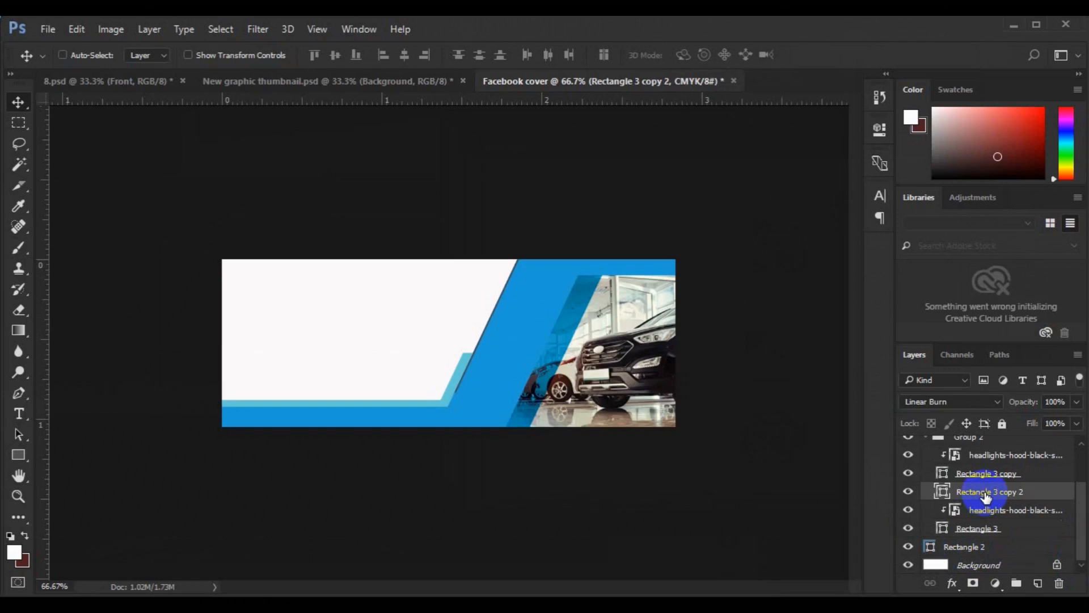
key(ctrl+t)
key(Return)
key(ctrl+j)
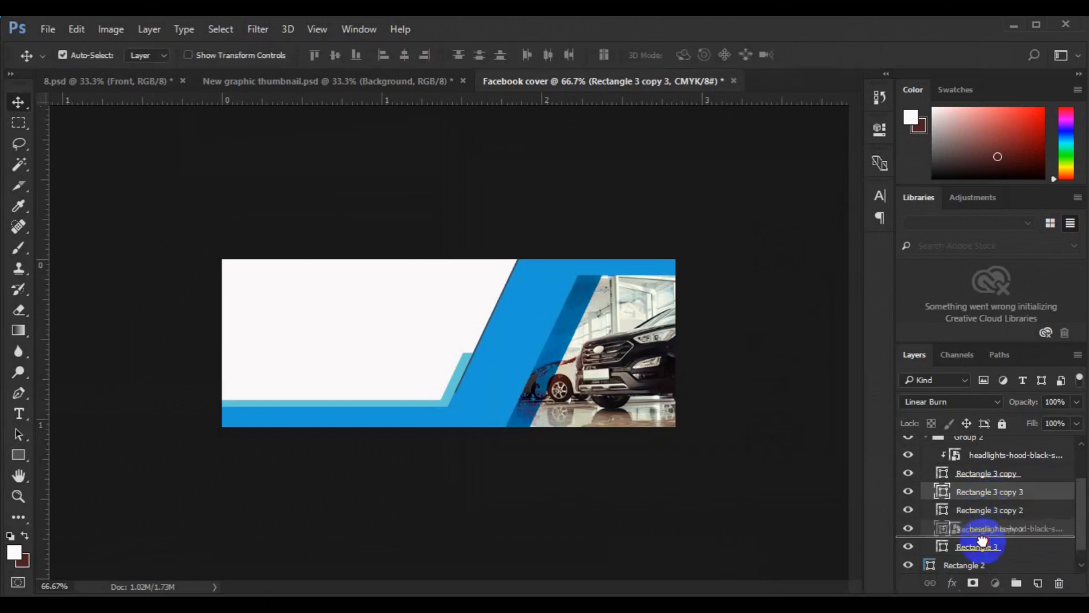
drag(981, 553, 984, 558)
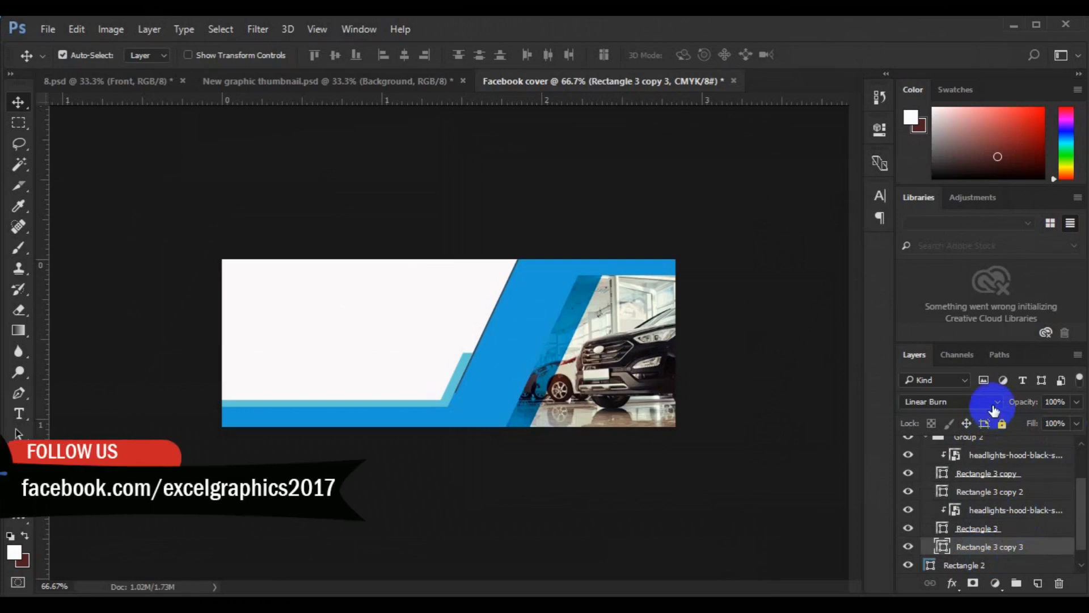
- Set the duplicate stripe's blend mode to Normal and its fill colour to the panel's white
click(992, 403)
click(936, 93)
double_click(940, 547)
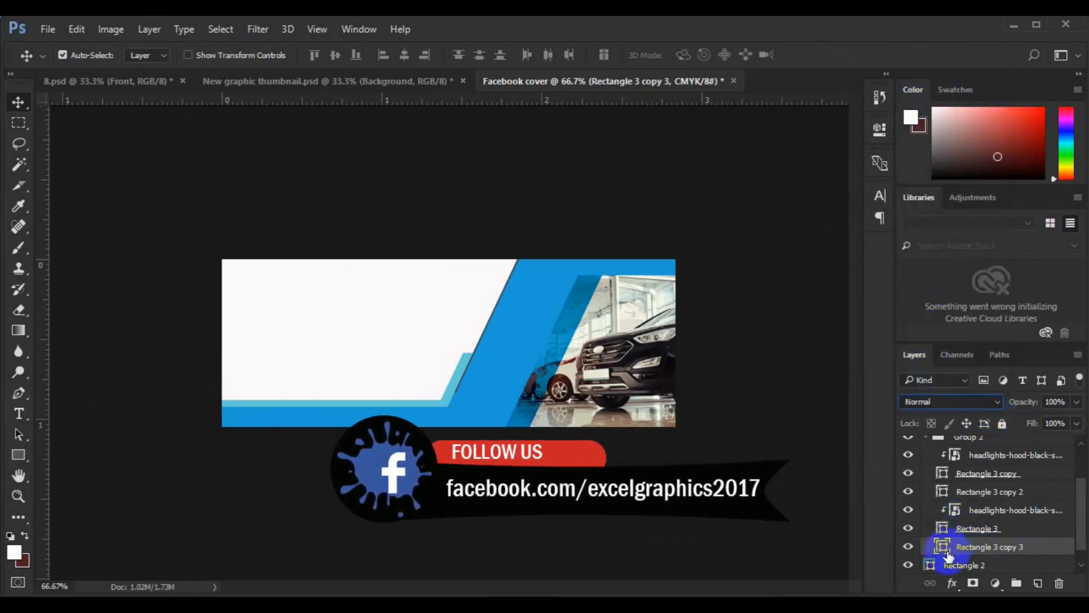
click(409, 300)
click(994, 160)
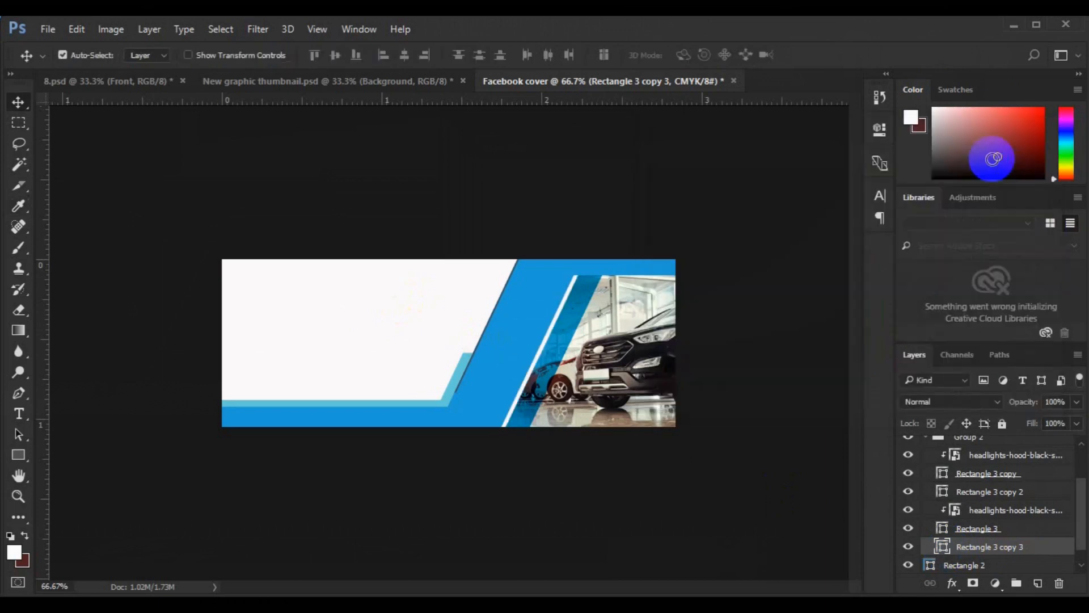
- Rasterize the white stripe layer and delete its upper part, keeping only the short lower segment
right_click(1023, 548)
click(838, 264)
click(14, 131)
drag(499, 268, 733, 342)
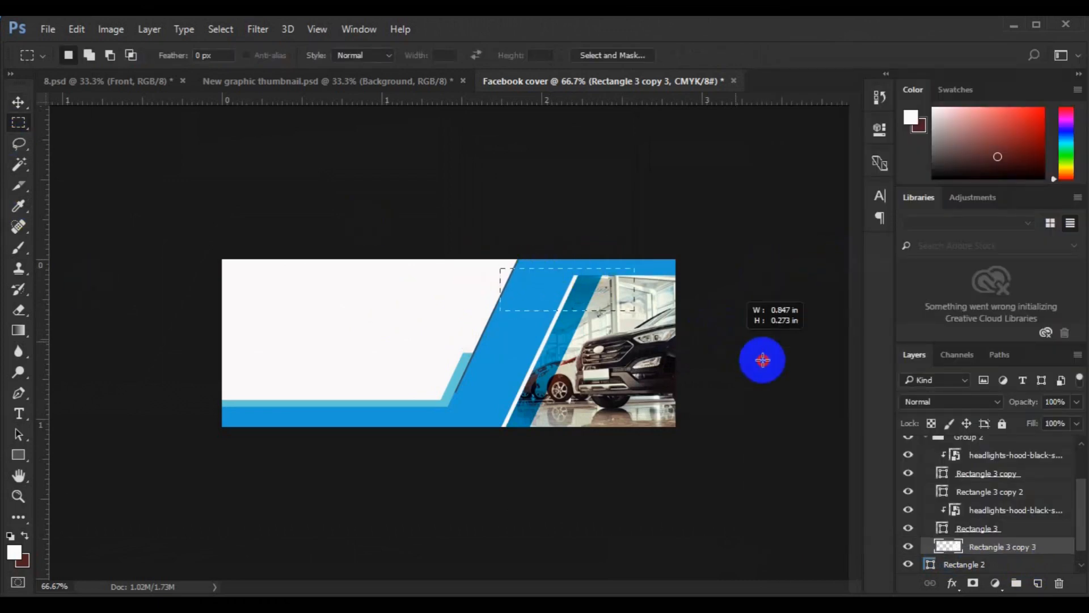
drag(785, 380, 789, 373)
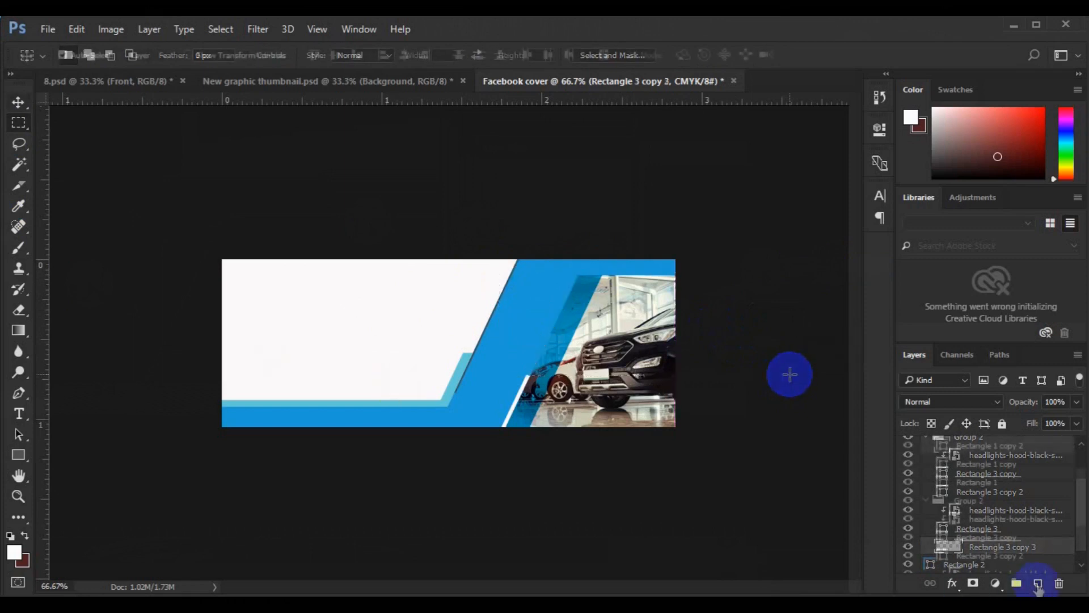
- Add a new layer and set the text font to Gobold Uplow with the blue 1c9bd7 sampled from the diagonal band
click(1038, 583)
click(19, 417)
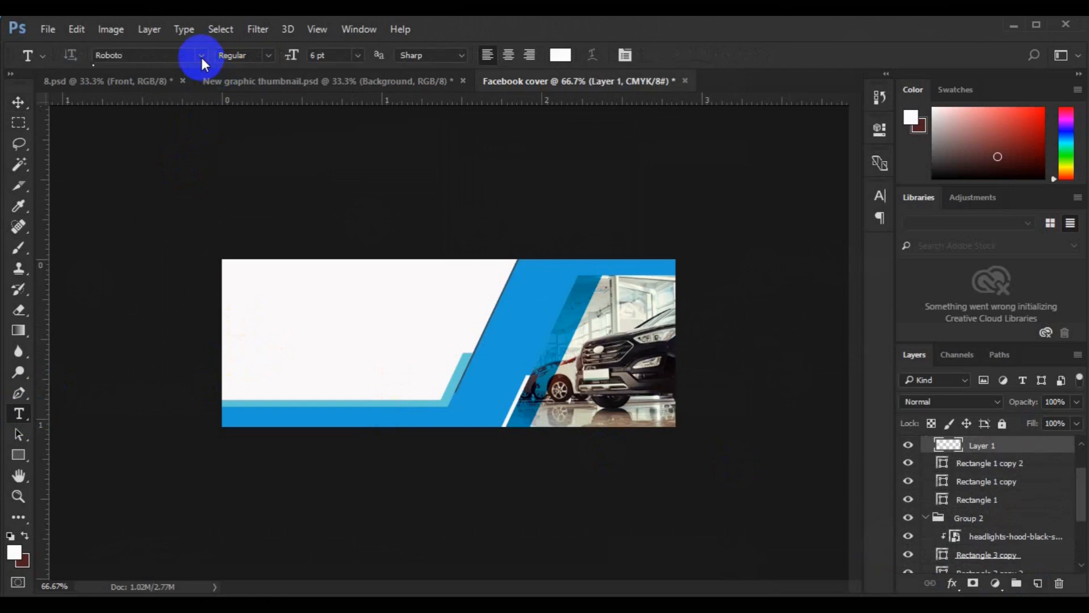
click(202, 57)
click(203, 128)
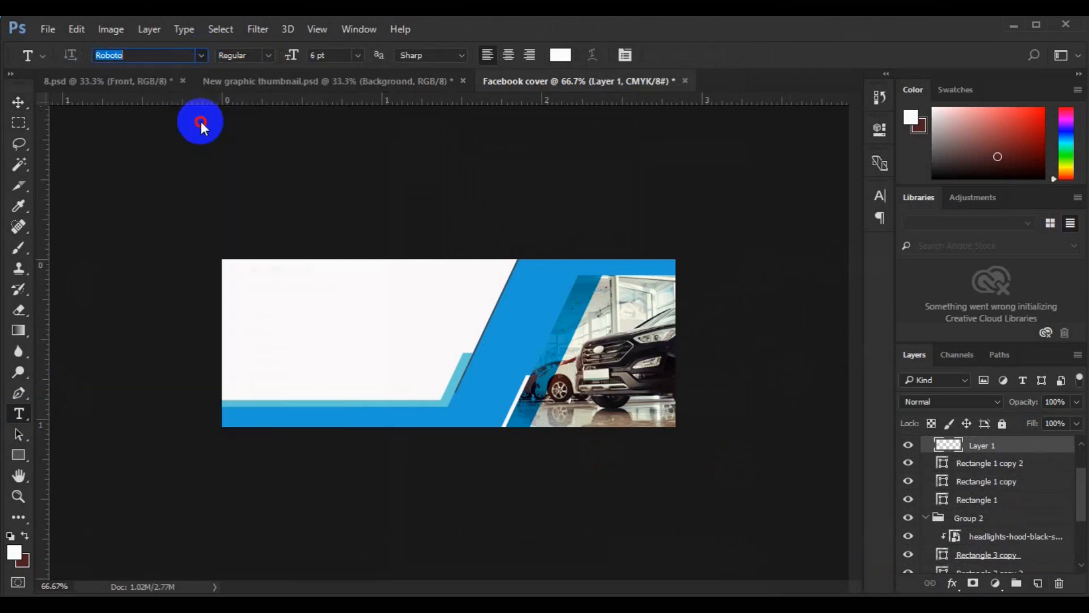
click(560, 55)
click(526, 319)
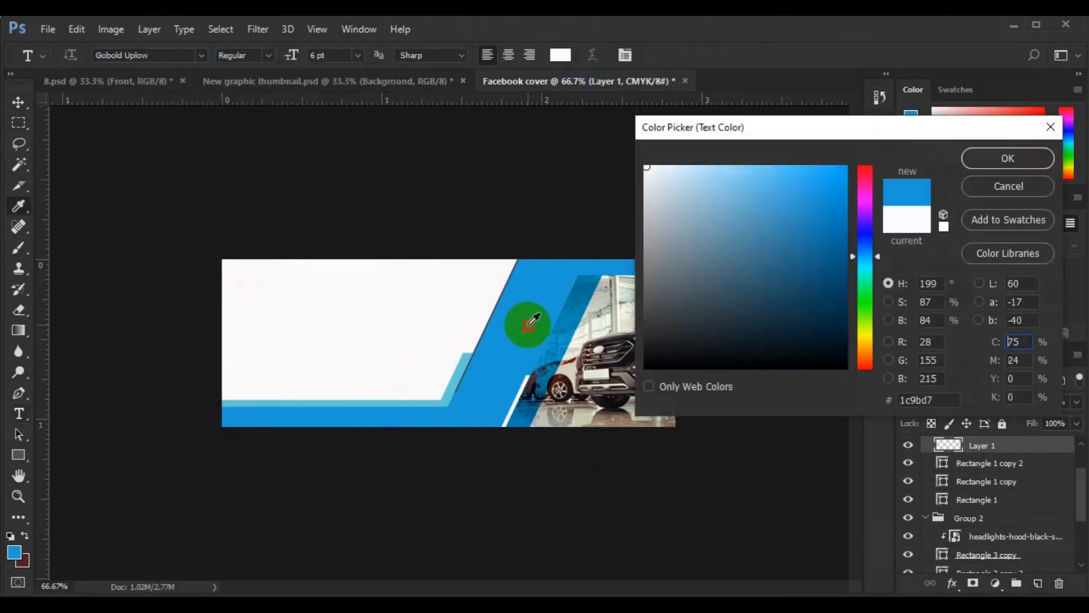
click(1000, 161)
- Add the 14 pt title "FACEBOOK COVER" in the upper part of the white panel
click(358, 55)
click(353, 209)
click(265, 309)
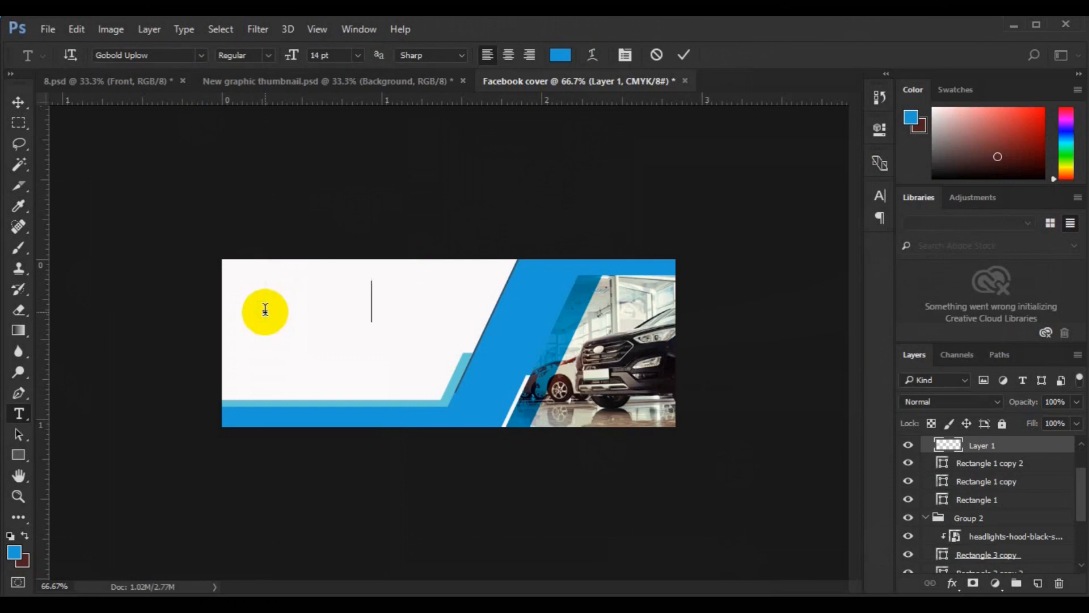
text(FACEBOOK COVER)
- Change the font of the word COVER in the title to Gobold Thin Light
double_click(397, 289)
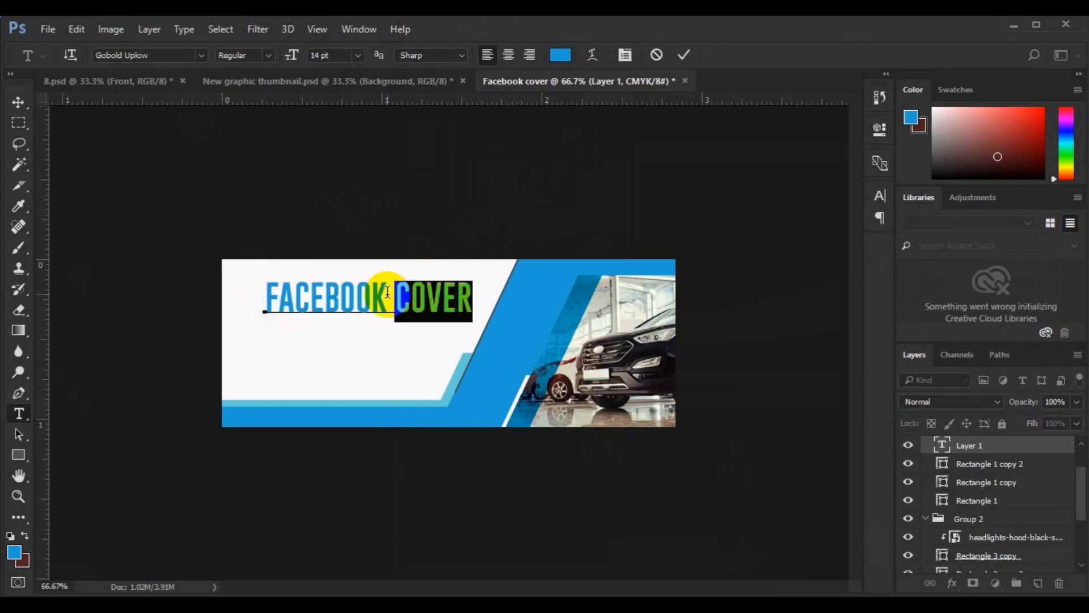
click(201, 55)
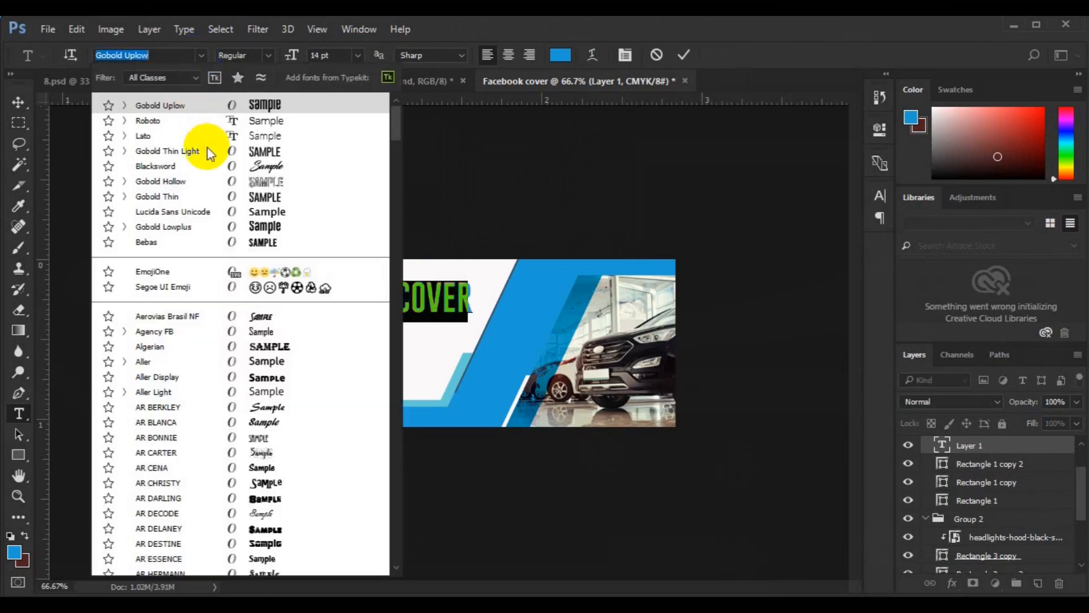
click(210, 152)
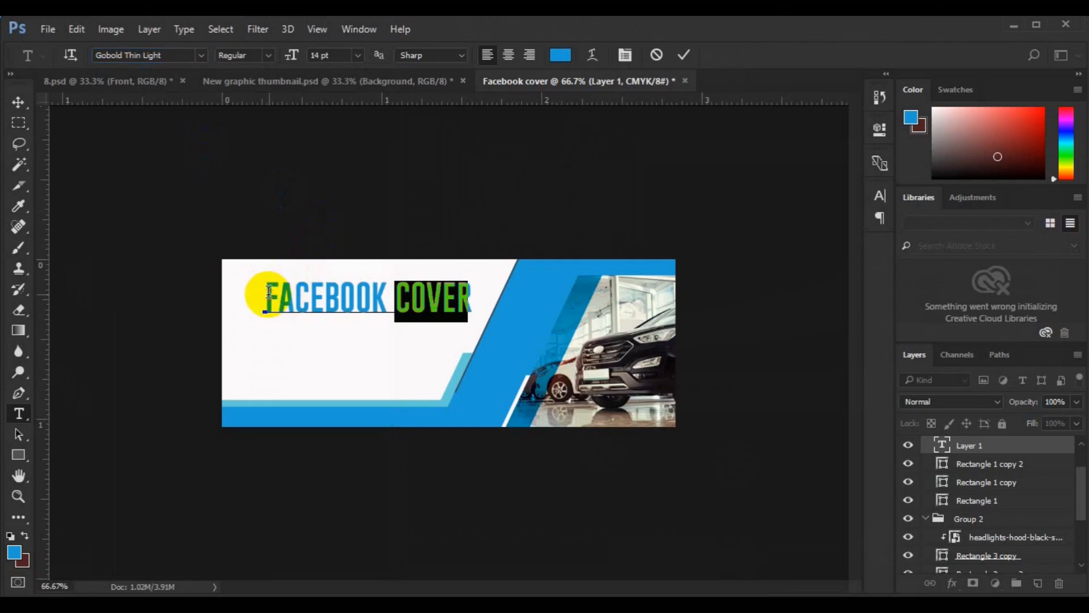
- Recolor the word FACEBOOK near-black and move the title close to the upper-left corner of the white panel
drag(268, 292, 380, 295)
click(563, 55)
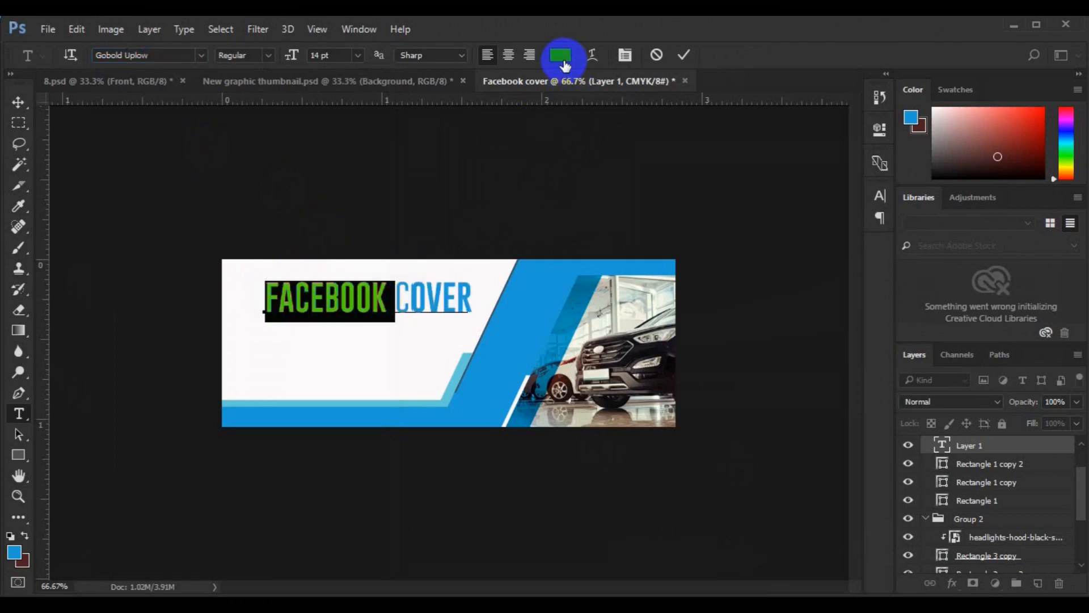
click(843, 348)
click(993, 164)
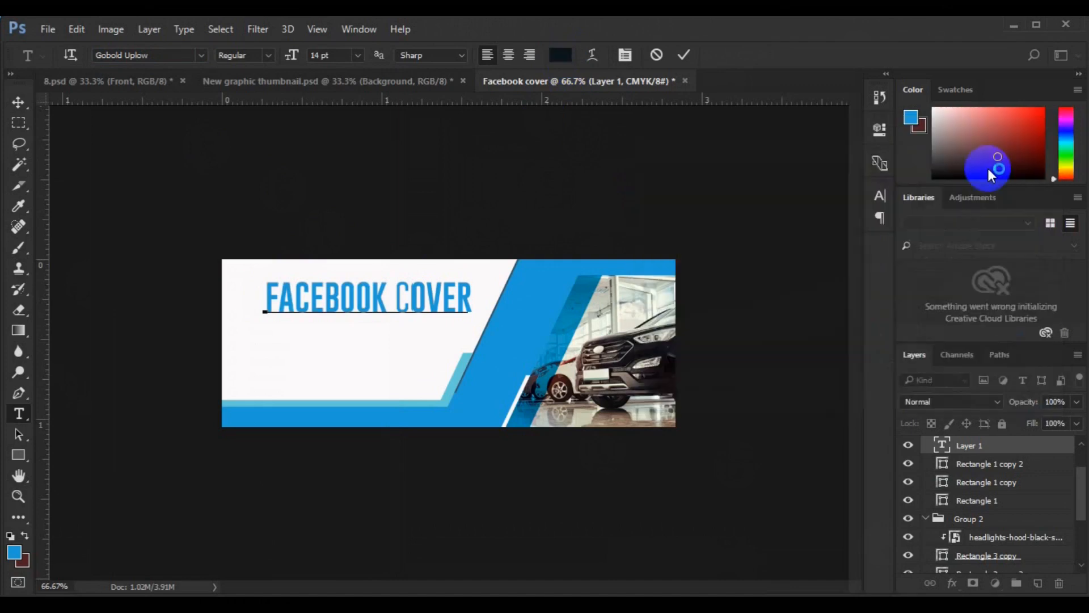
click(18, 102)
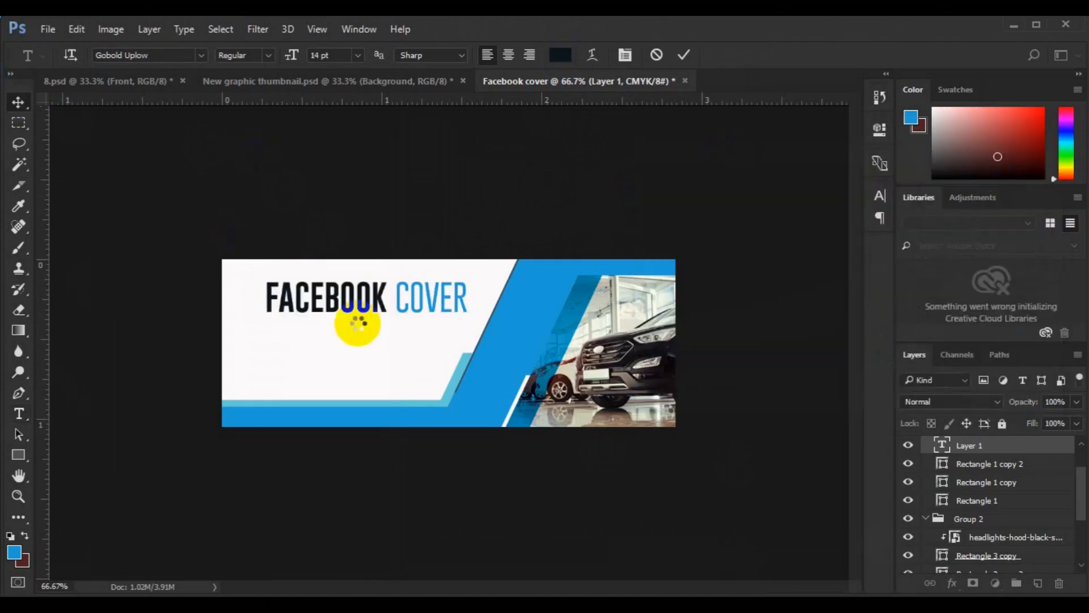
drag(332, 303, 293, 292)
- Add a new layer and set the text to Roboto Medium in the dark color sampled from the word FACEBOOK
key(t)
click(1038, 584)
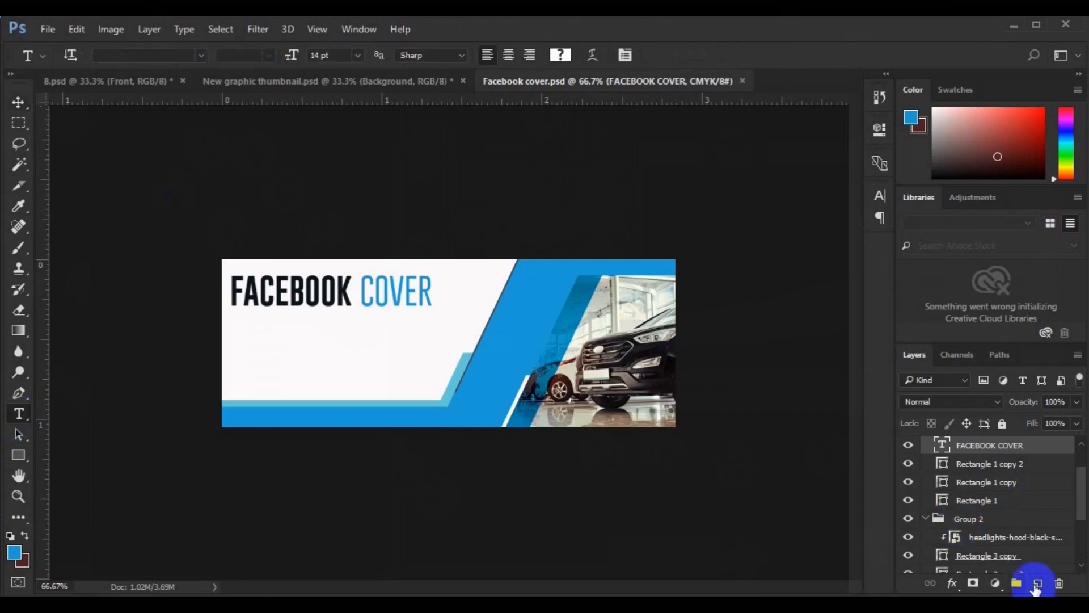
click(200, 55)
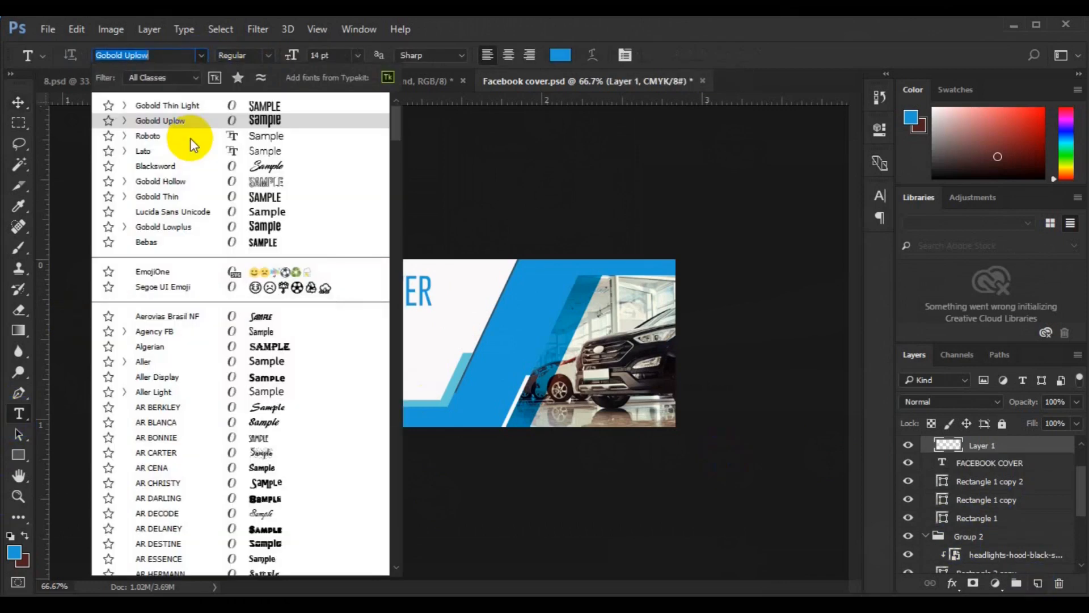
click(189, 136)
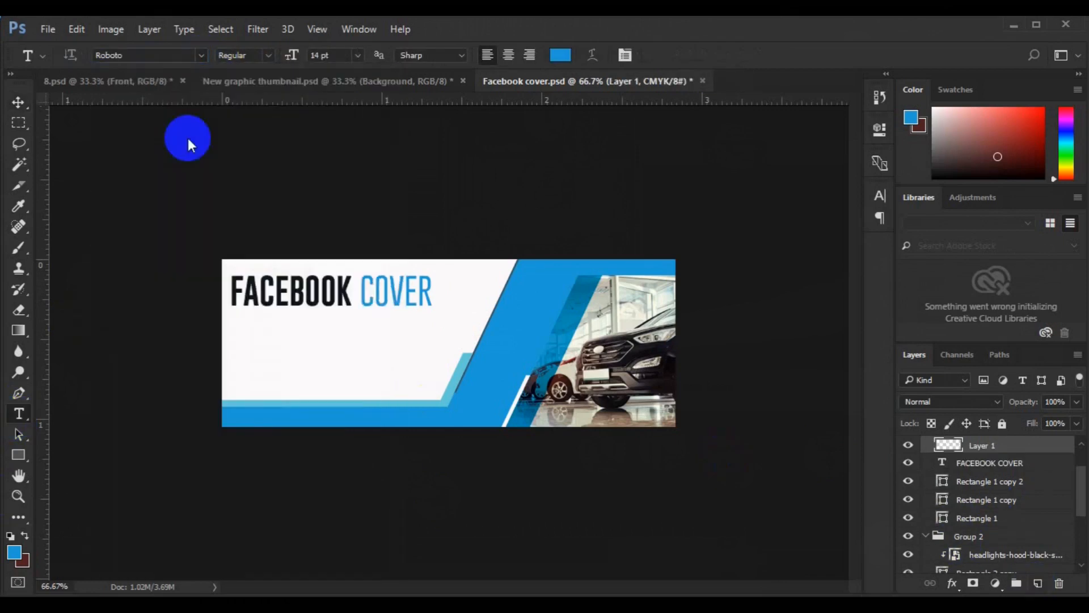
click(268, 56)
click(266, 134)
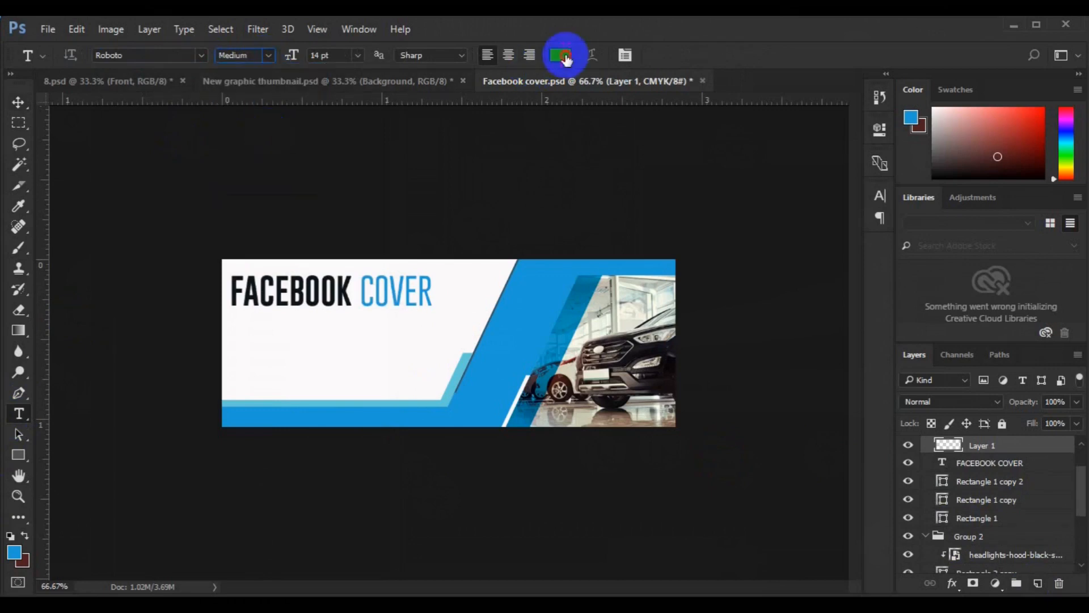
click(566, 56)
click(280, 283)
click(1004, 164)
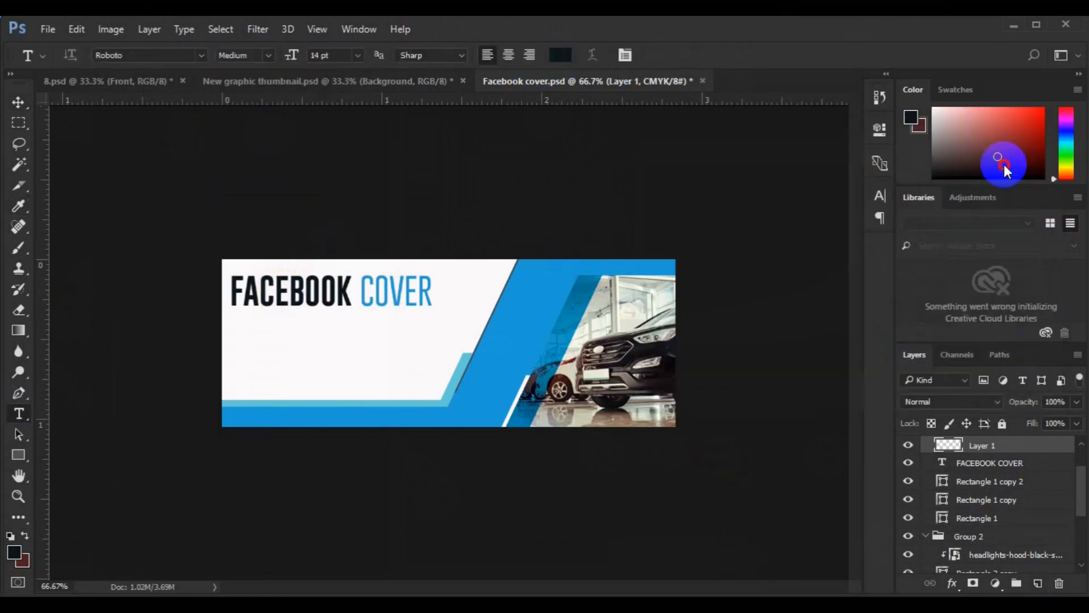
- Add a Lorem ipsum placeholder paragraph in a text box below the title and set its size to 4 pt
click(238, 318)
drag(233, 315, 451, 357)
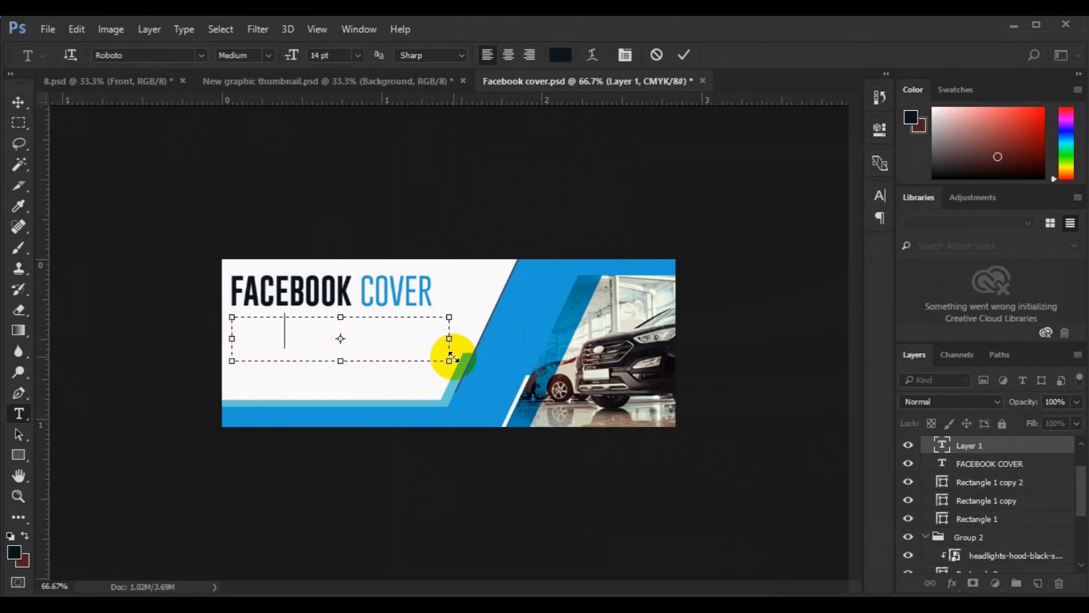
key(ctrl+a)
key(BackSpace)
text(Lorem ipsum)
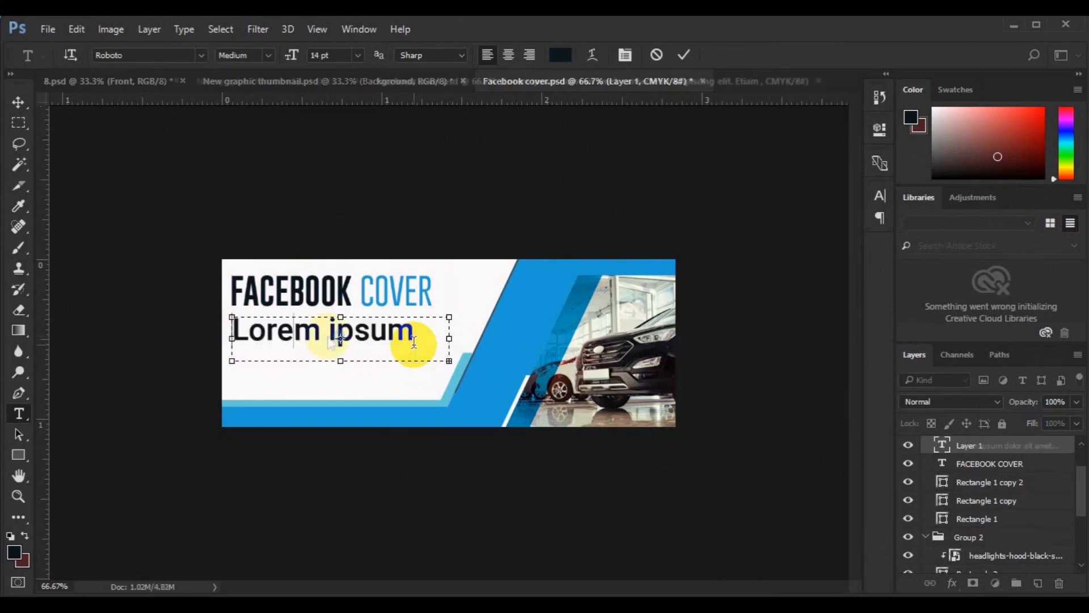
triple_click(316, 334)
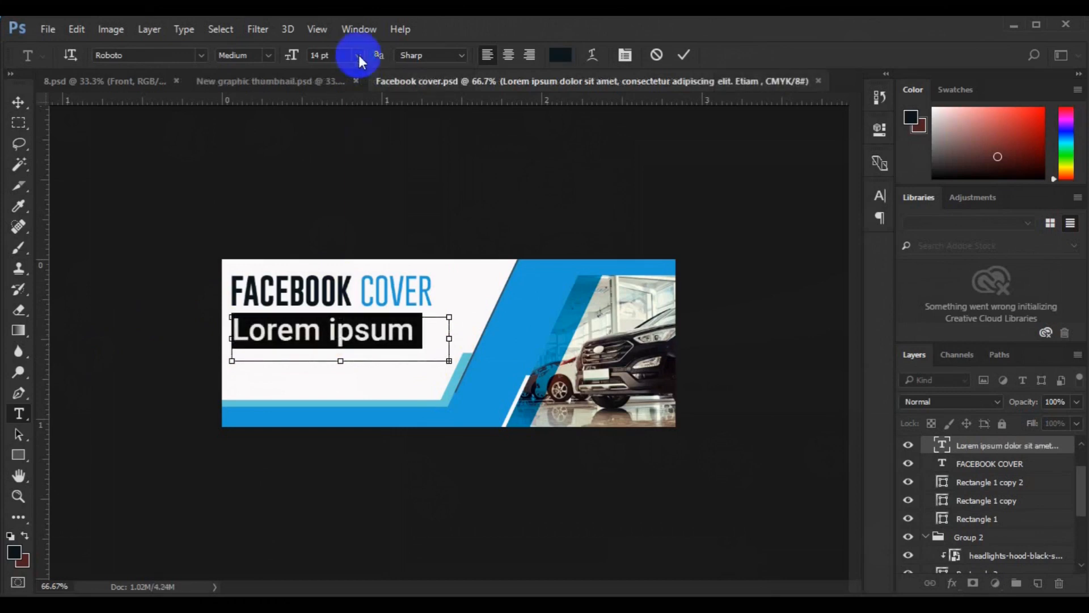
click(19, 102)
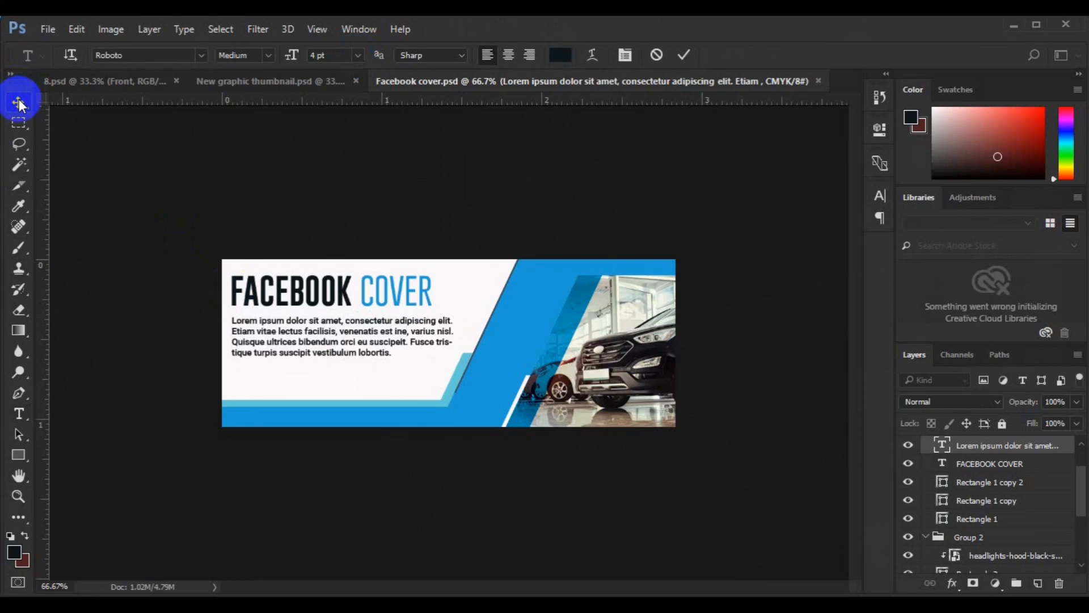
- Shorten the paragraph to three lines by removing the text after "suscipeit." and reduce the text box height to fit
double_click(338, 339)
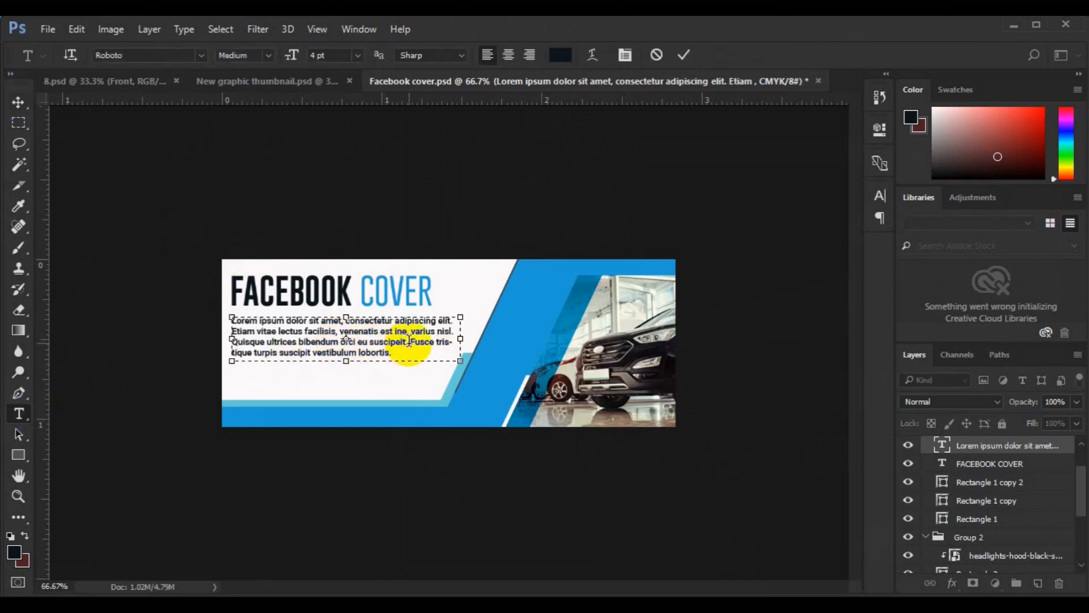
key(shift+Down)
key(BackSpace)
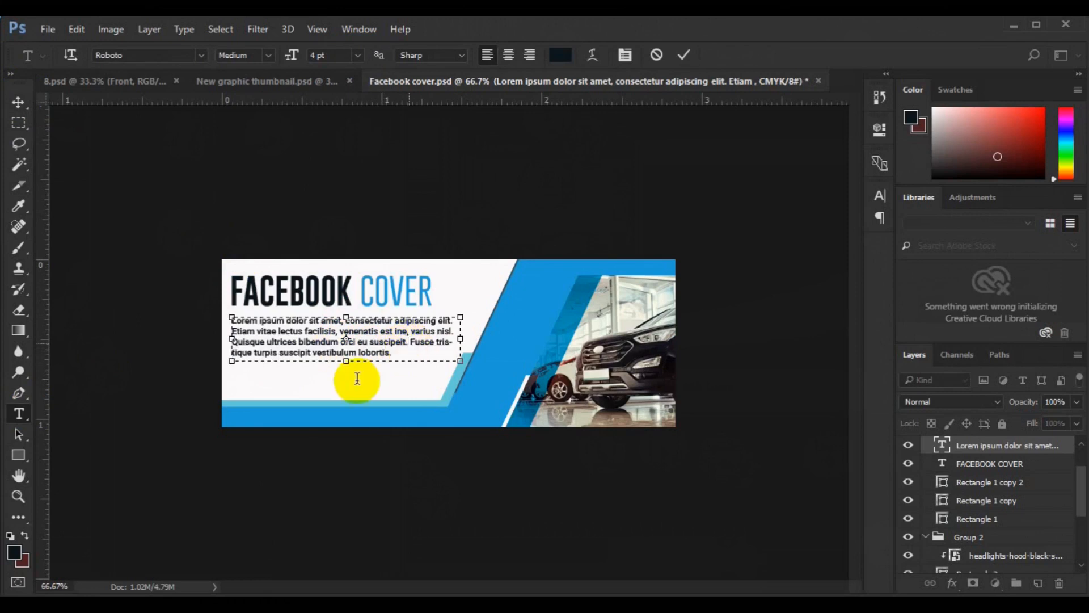
drag(346, 349, 346, 345)
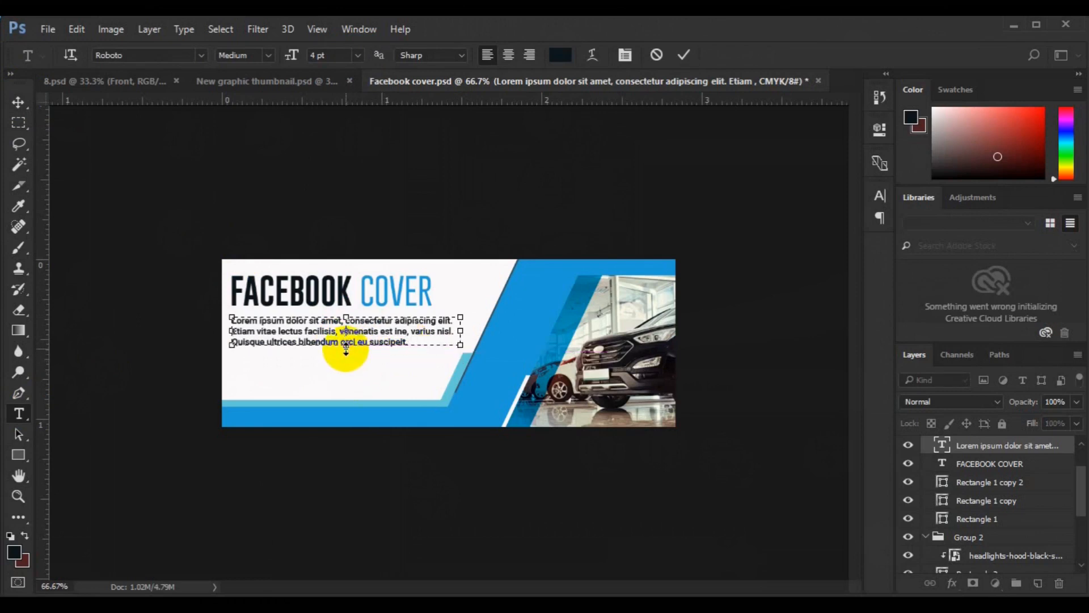
- Set the paragraph's font style to Regular and align its left edge with the FACEBOOK COVER title
key(ctrl+a)
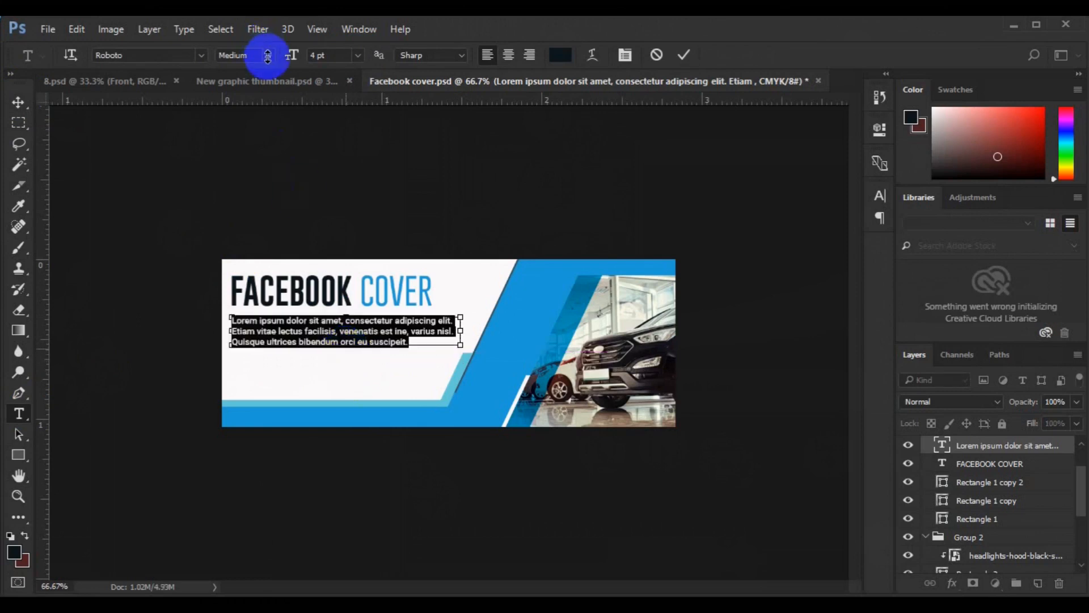
click(269, 57)
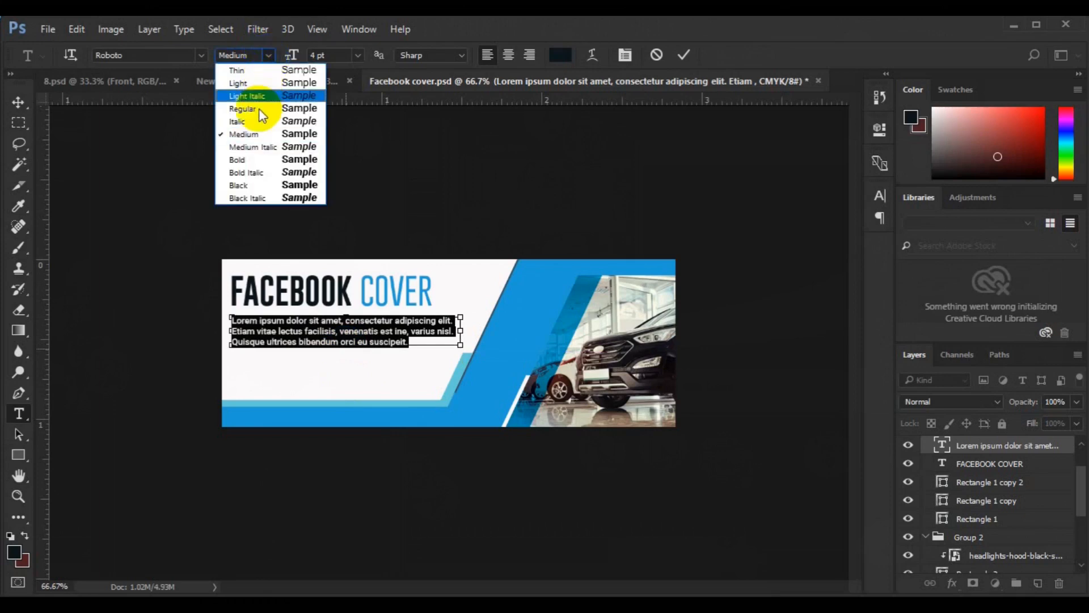
click(259, 109)
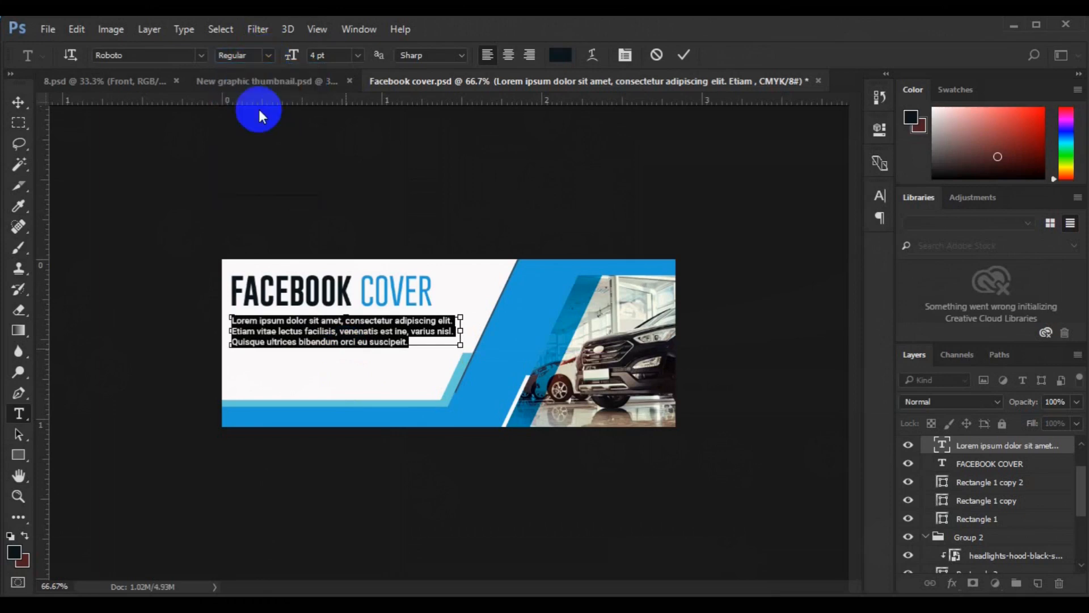
click(19, 106)
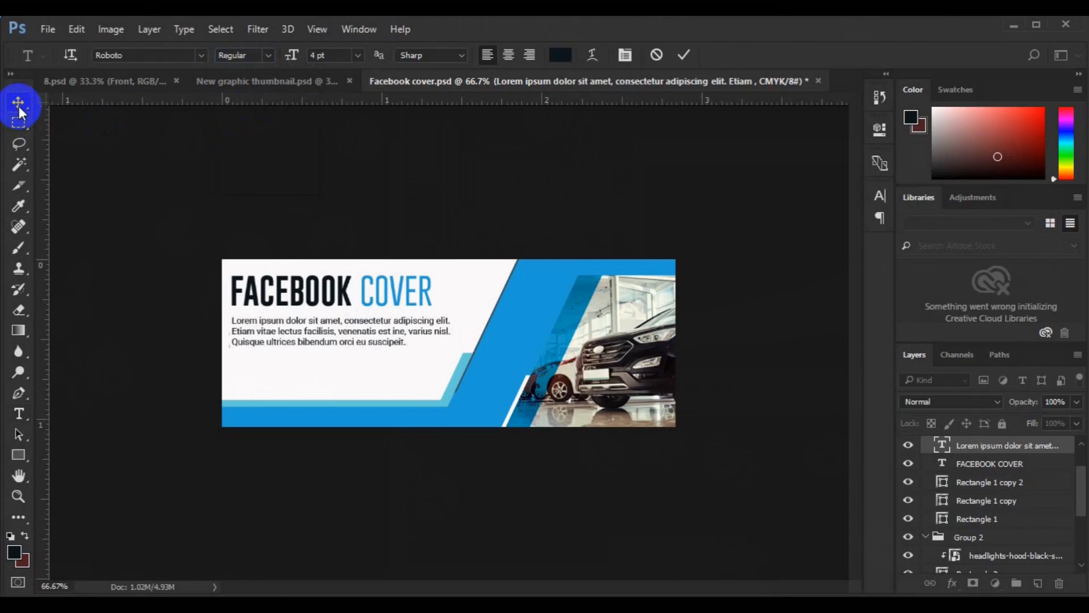
shift+click(969, 464)
click(383, 56)
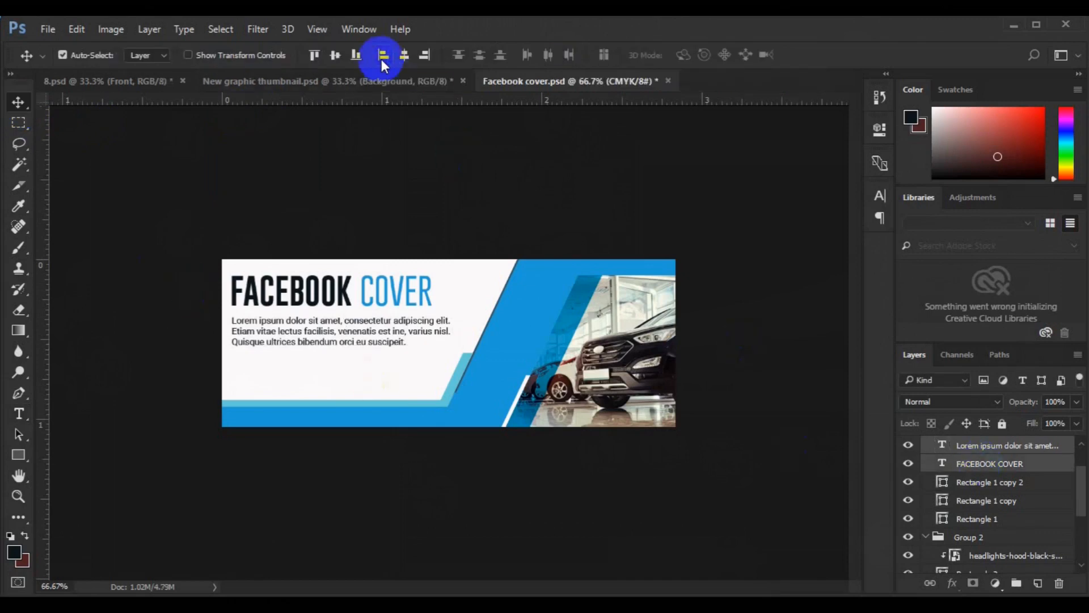
- Draw a 44 px circle with the Ellipse tool and place it below the start of the paragraph
key(ctrl+1)
right_click(18, 455)
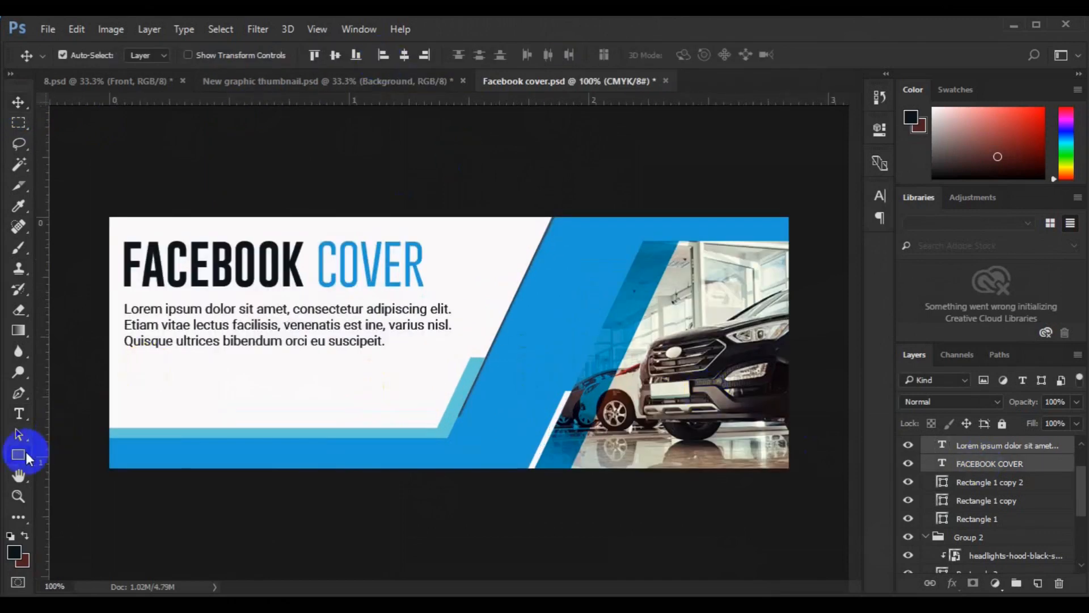
click(80, 486)
mouse_move(131, 375)
mouse_down()
mouse_move(177, 404)
mouse_move(148, 386)
mouse_up()
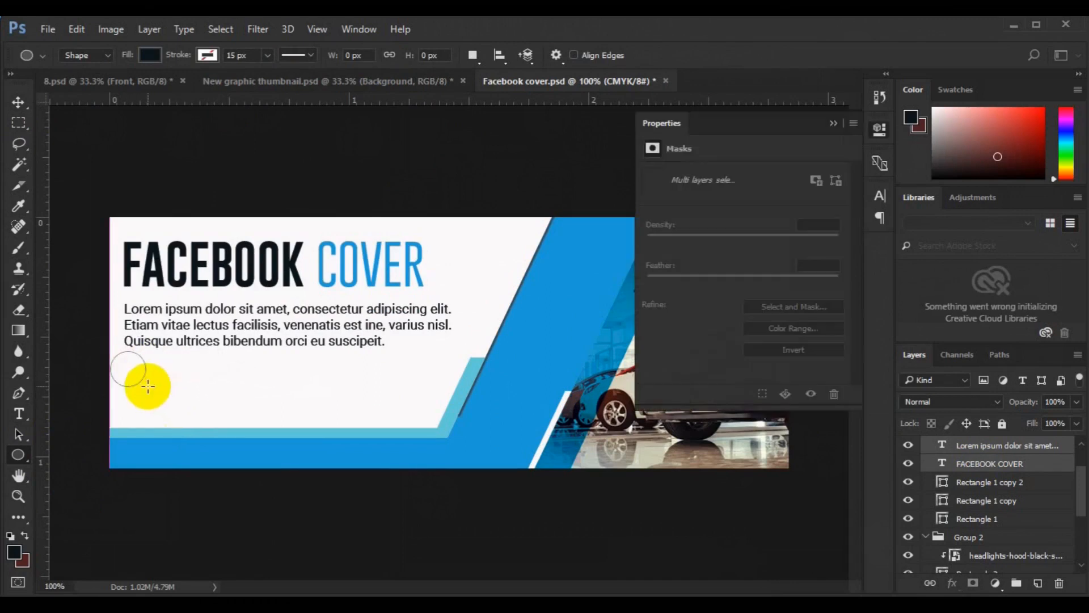
key(v)
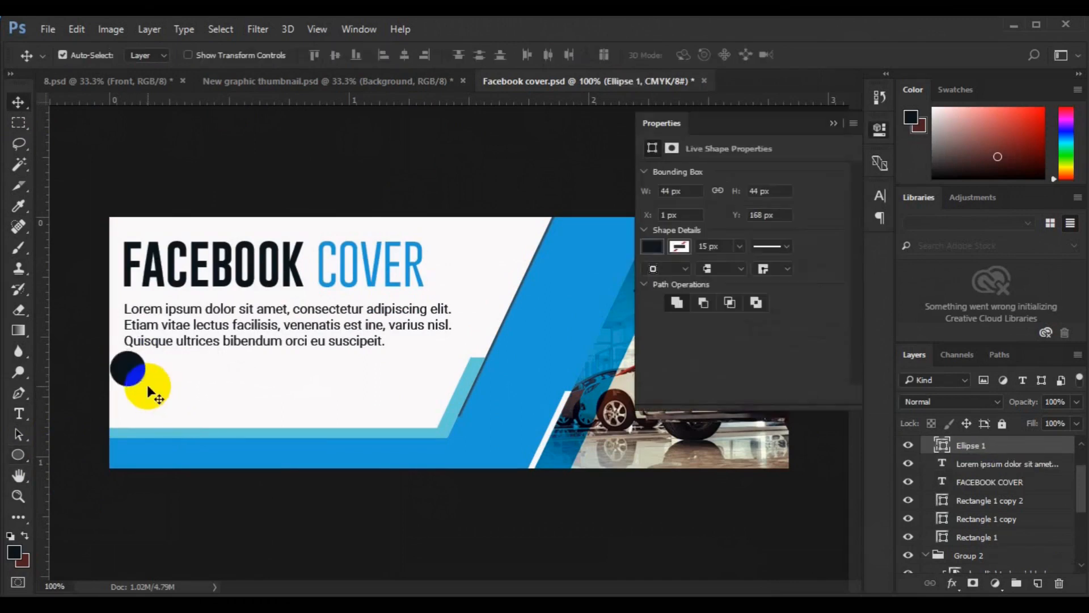
mouse_move(127, 369)
mouse_down()
mouse_move(160, 401)
mouse_move(146, 379)
mouse_up()
- Fill the circle with the blue sampled from the cover's band
double_click(941, 445)
click(542, 482)
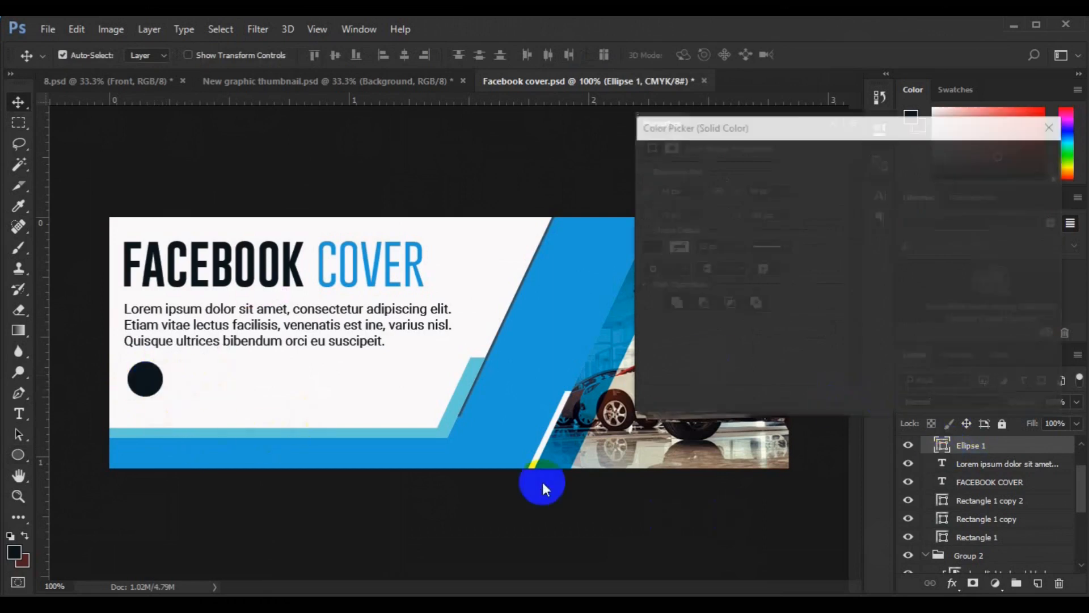
click(990, 162)
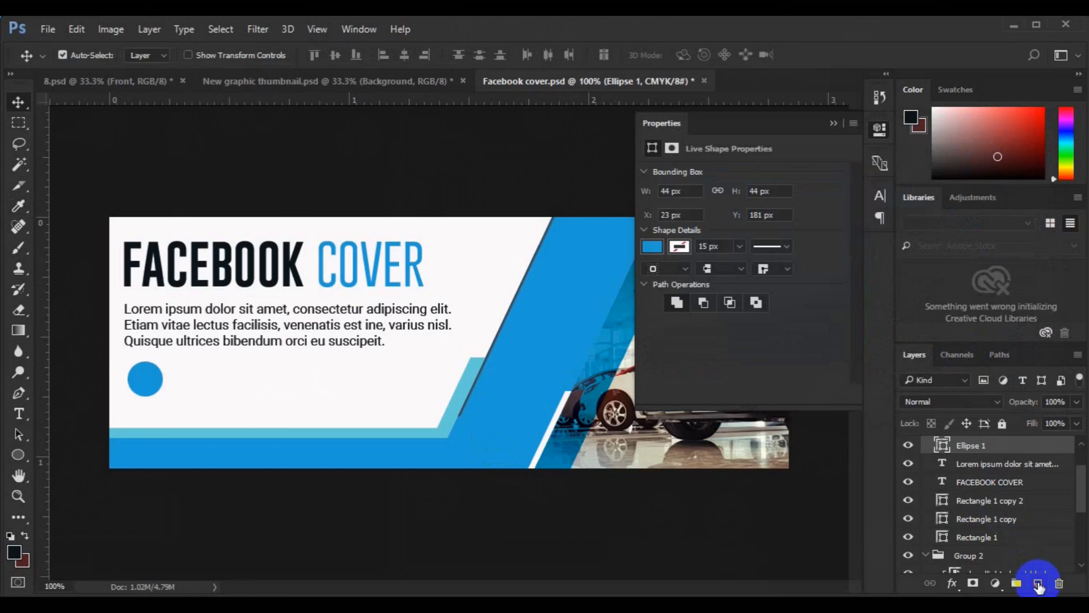
- Add the 2.88 pt label "Graphic Design" on a new layer and place it directly below the blue circle
click(1038, 583)
click(18, 414)
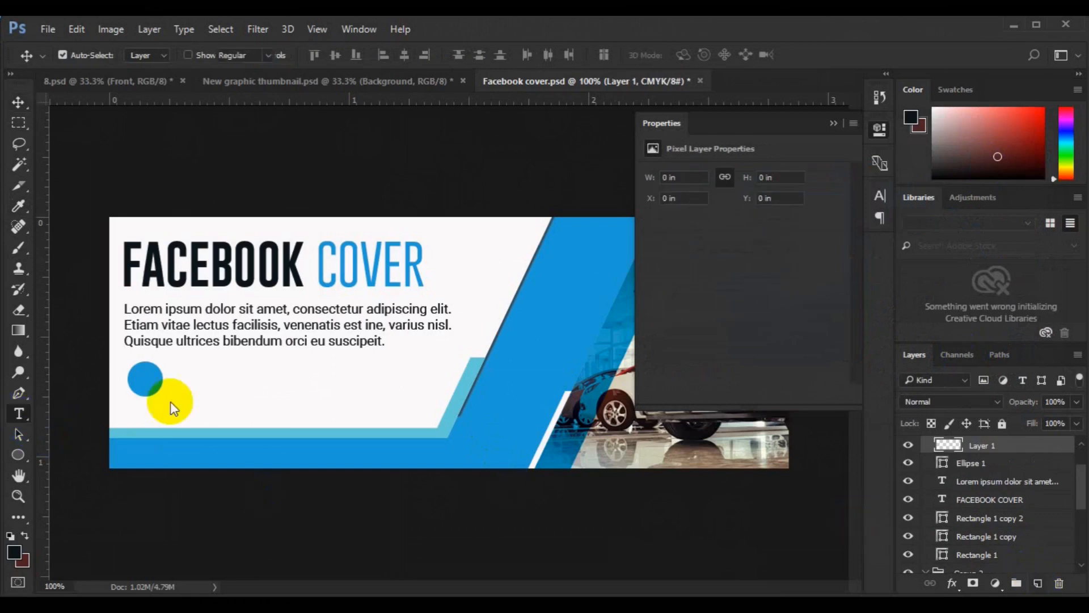
click(136, 414)
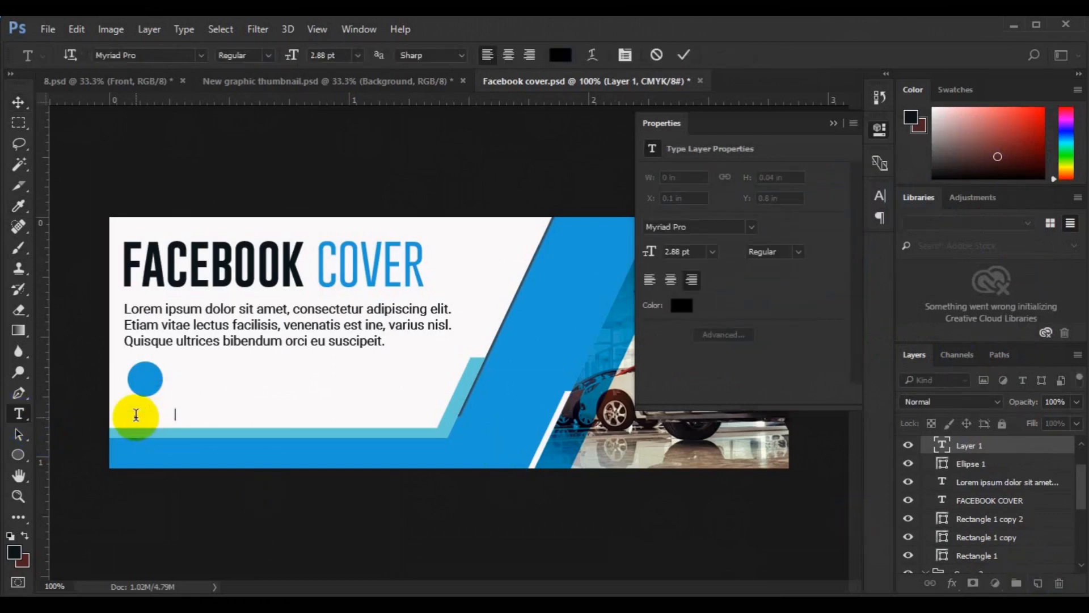
text(Graphic Design)
click(20, 108)
drag(154, 415, 134, 408)
- Select the circle layer and choose the fleur-de-lis shape for the Custom Shape tool
click(145, 378)
click(18, 454)
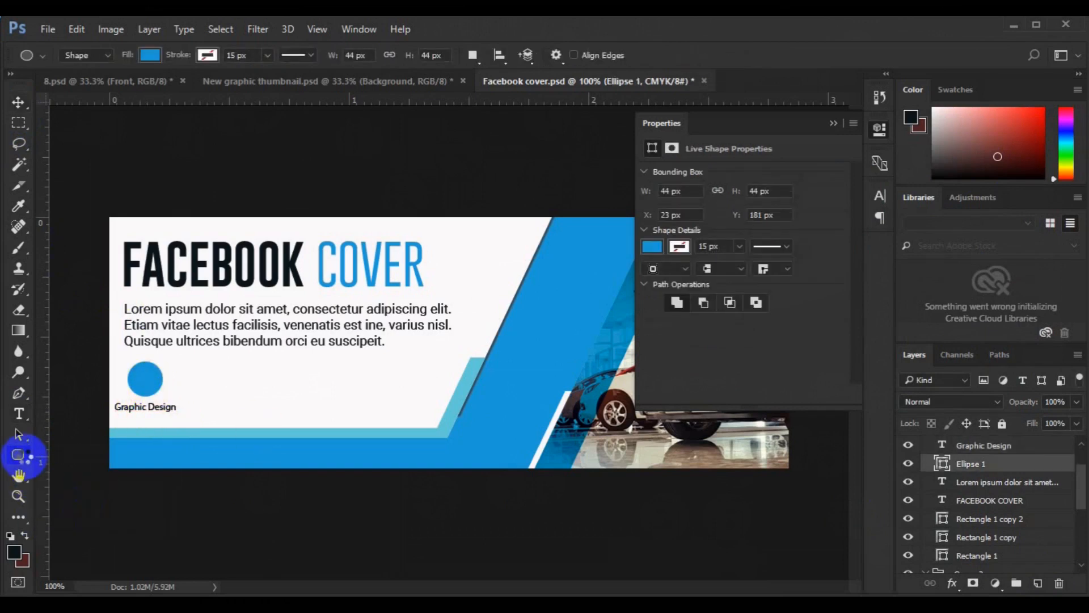
right_click(18, 455)
click(74, 526)
click(628, 57)
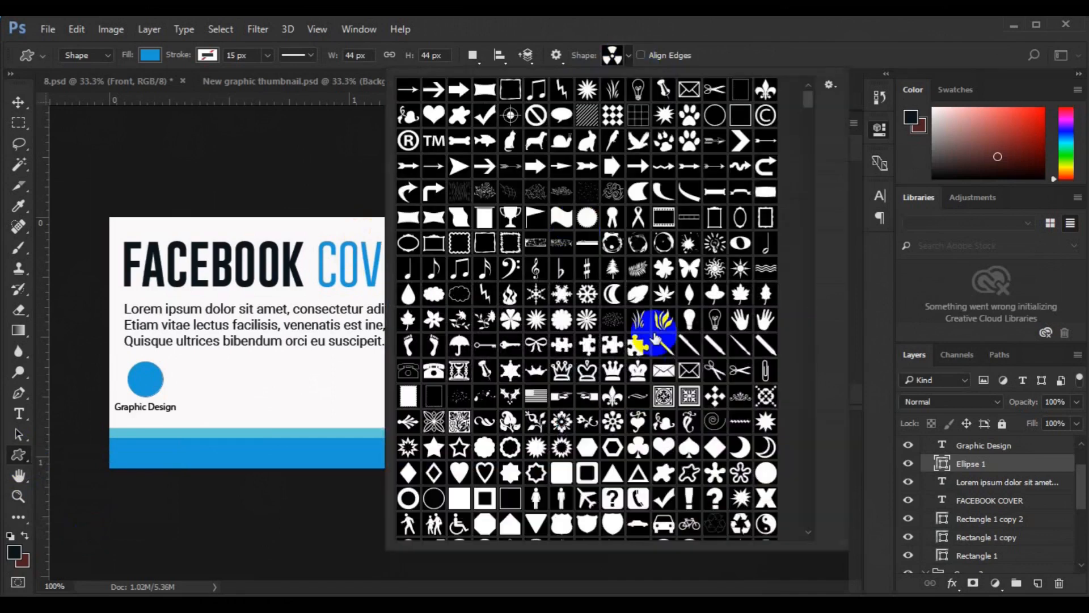
scroll(804, 497, down, 5)
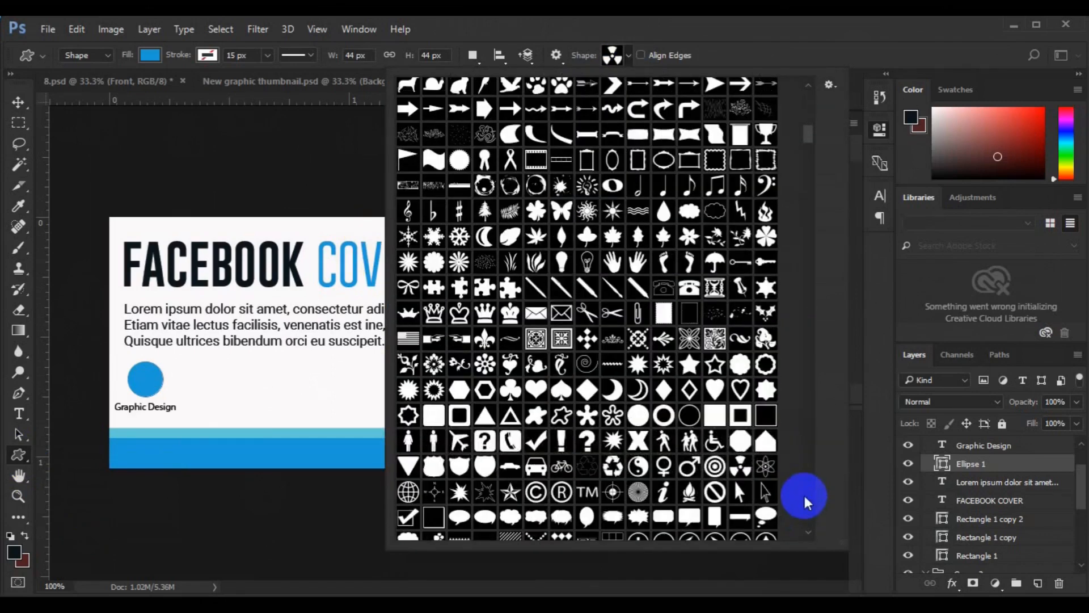
drag(808, 144, 824, 334)
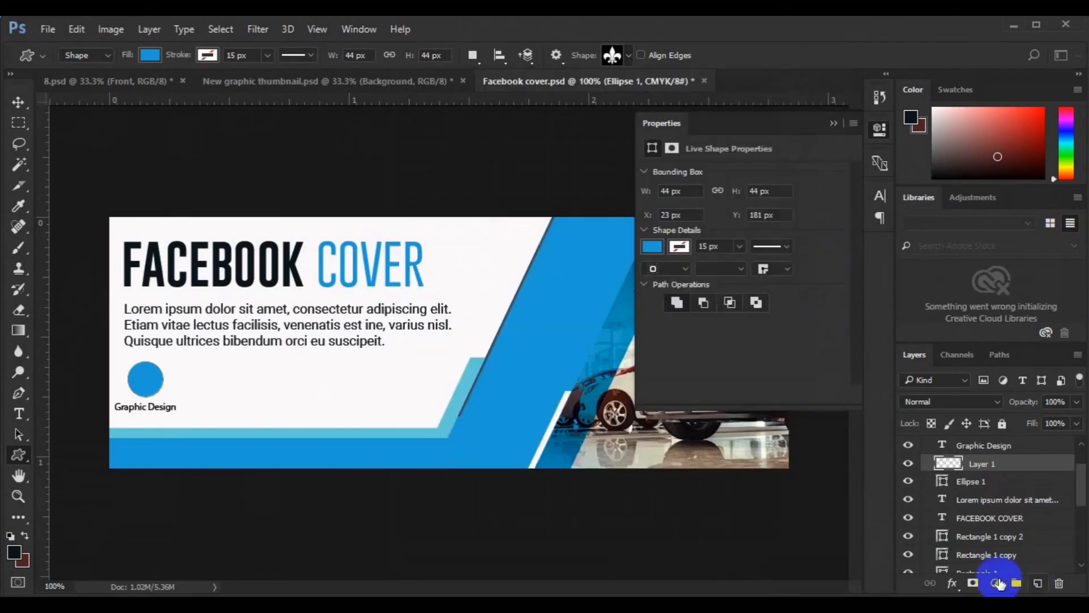
- Draw a white fleur-de-lis about 22 by 23 px inside the blue circle on a new layer
click(149, 54)
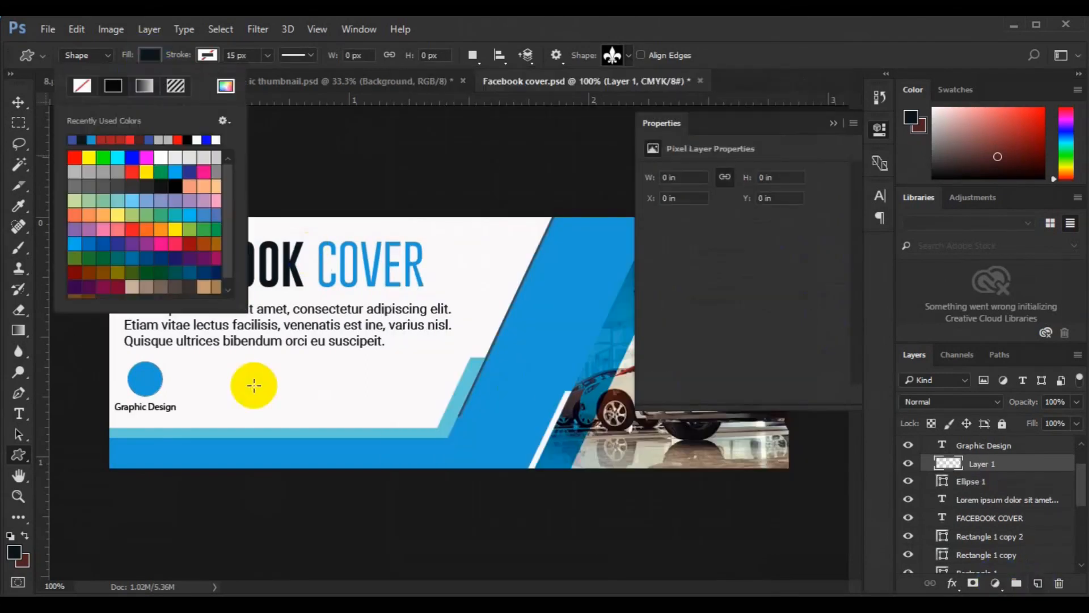
click(277, 390)
click(985, 166)
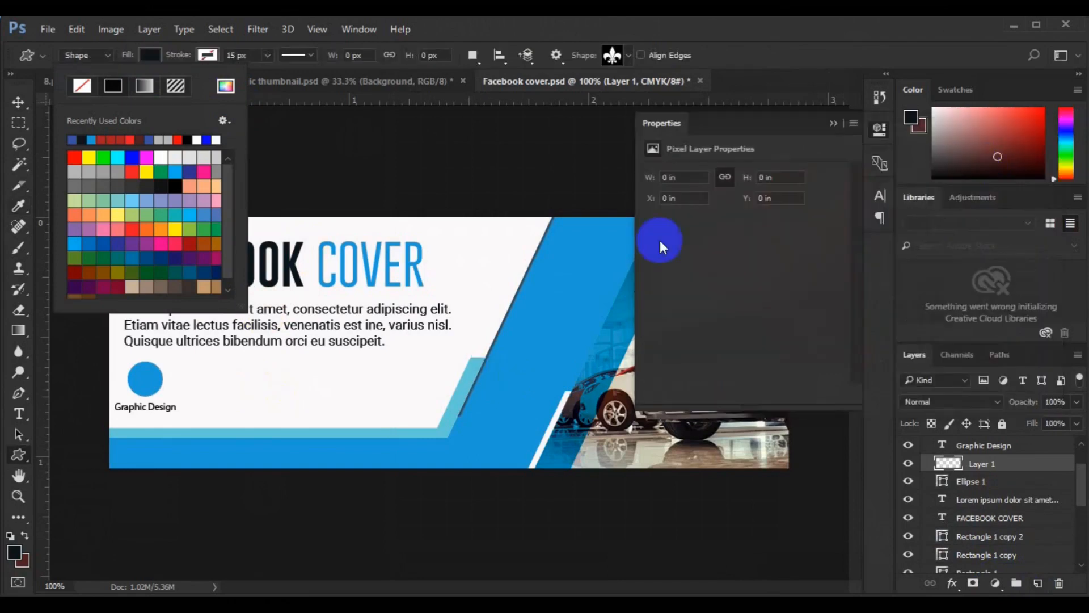
drag(136, 371, 145, 381)
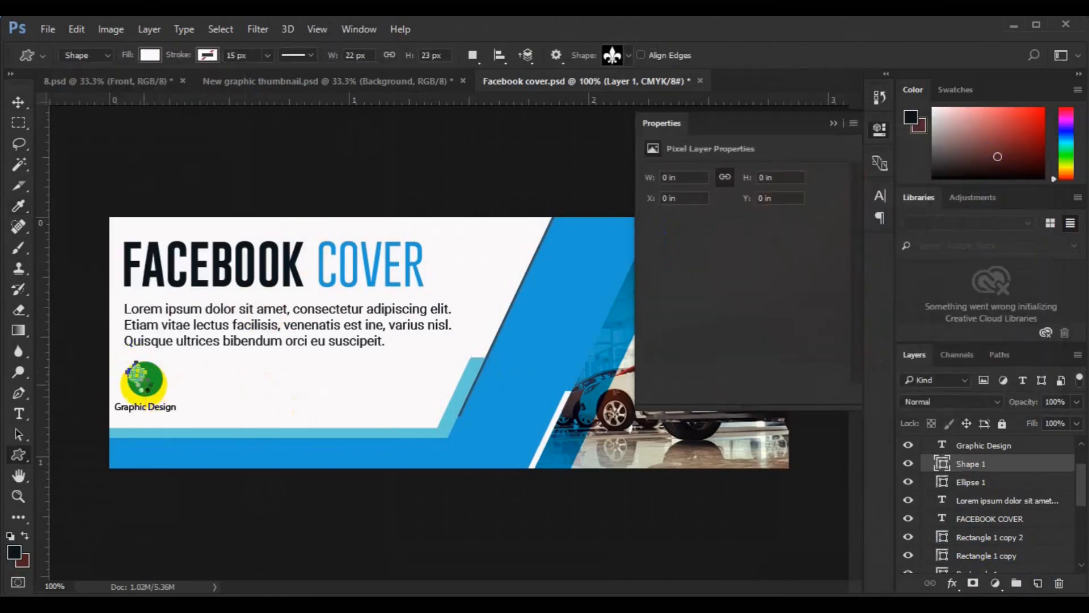
- Centre the fleur-de-lis inside its blue circle and group the Shape 1 and Ellipse 1 layers
key(v)
ctrl+click(982, 484)
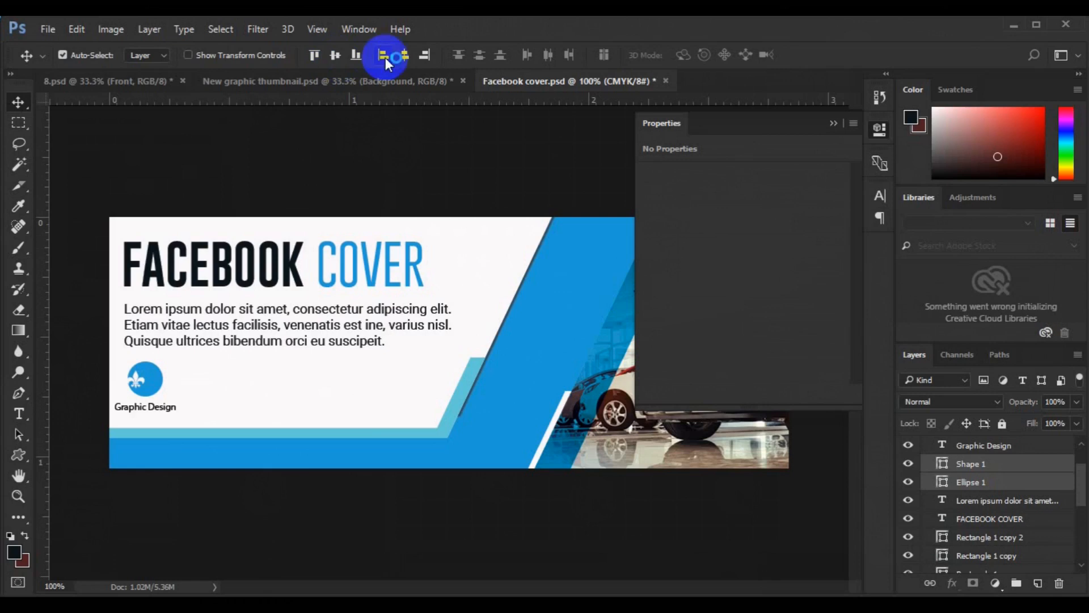
key(ctrl+g)
- Align the "Graphic Design" label with the icon group and move the label layer into that group
ctrl+click(981, 446)
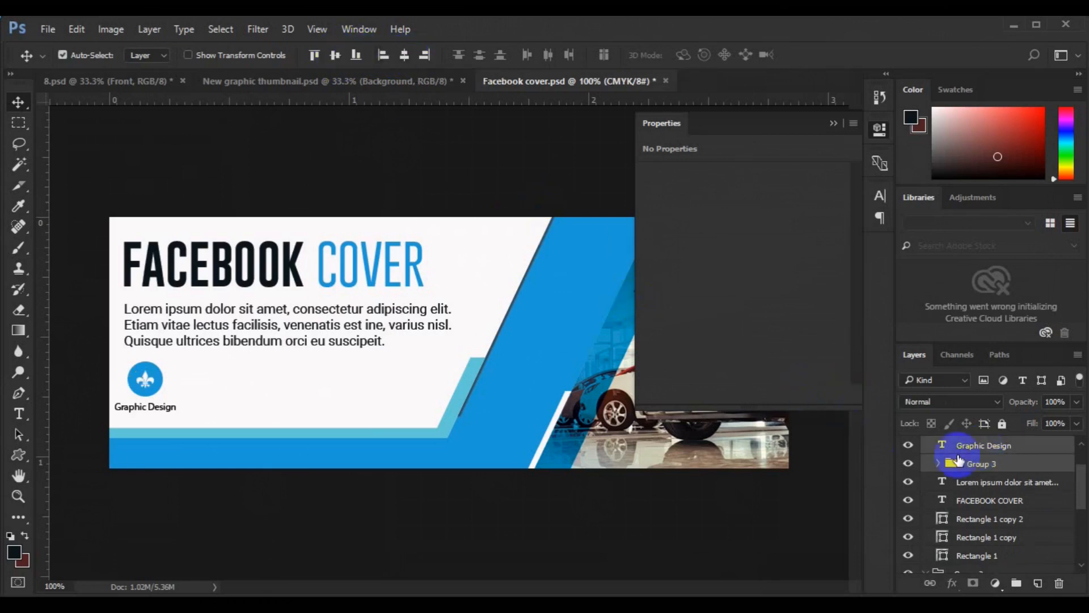
click(970, 452)
click(980, 466)
- Duplicate the icon-and-label group twice and place the copies evenly spaced in a row to the right of the original
key(ctrl+j)
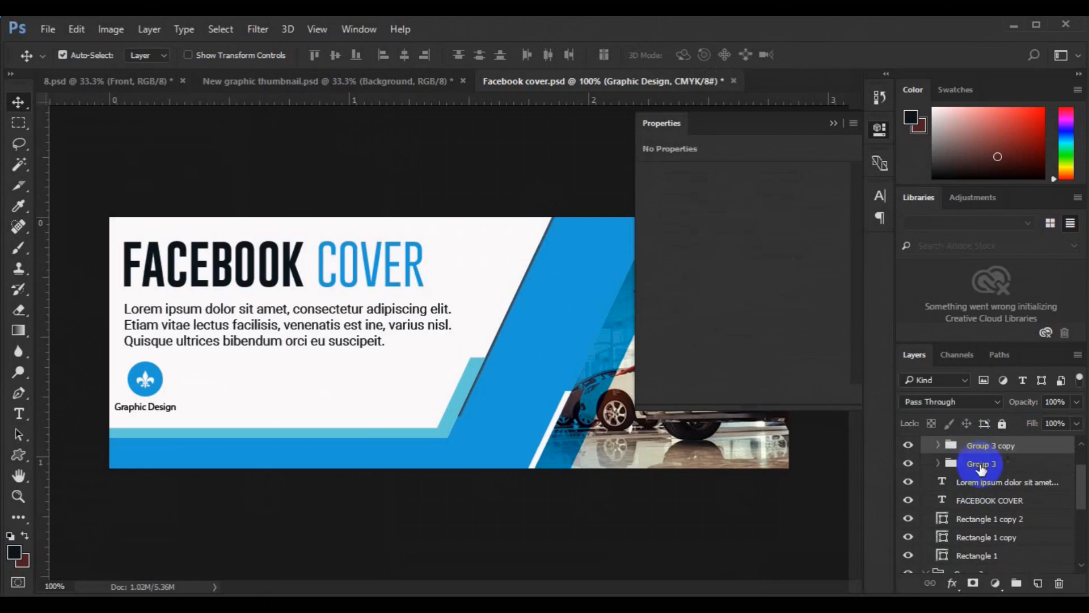
key(ctrl+t)
drag(149, 381, 233, 399)
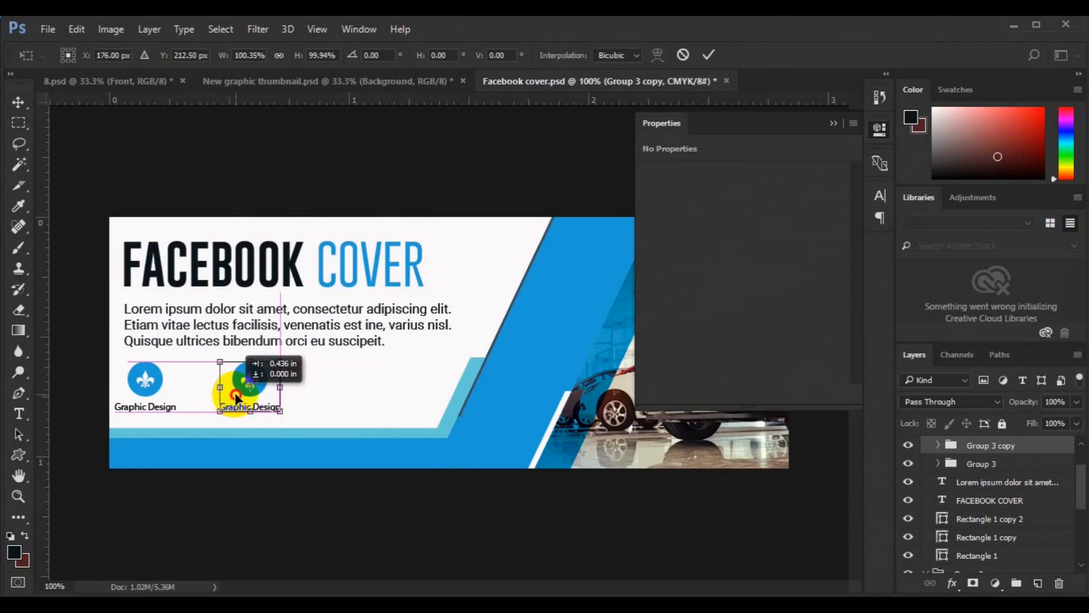
drag(233, 398, 364, 395)
key(Return)
key(ctrl+j)
key(ctrl+t)
key(Return)
- Align the vertical centres of the two duplicated icon groups and group them together
ctrl+click(986, 465)
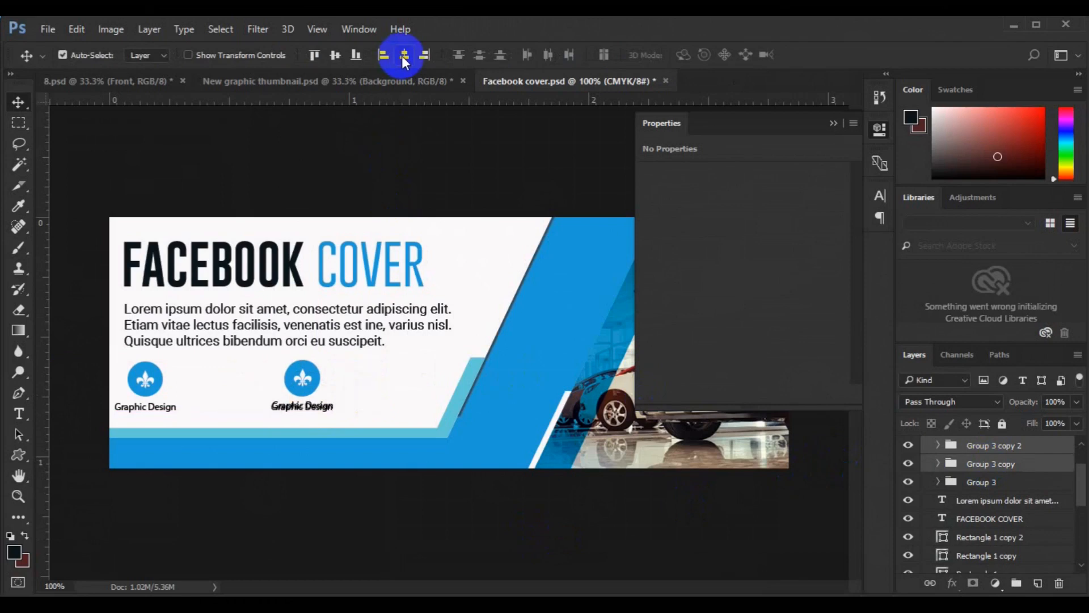
click(405, 59)
key(ctrl+z)
click(336, 57)
key(ctrl+g)
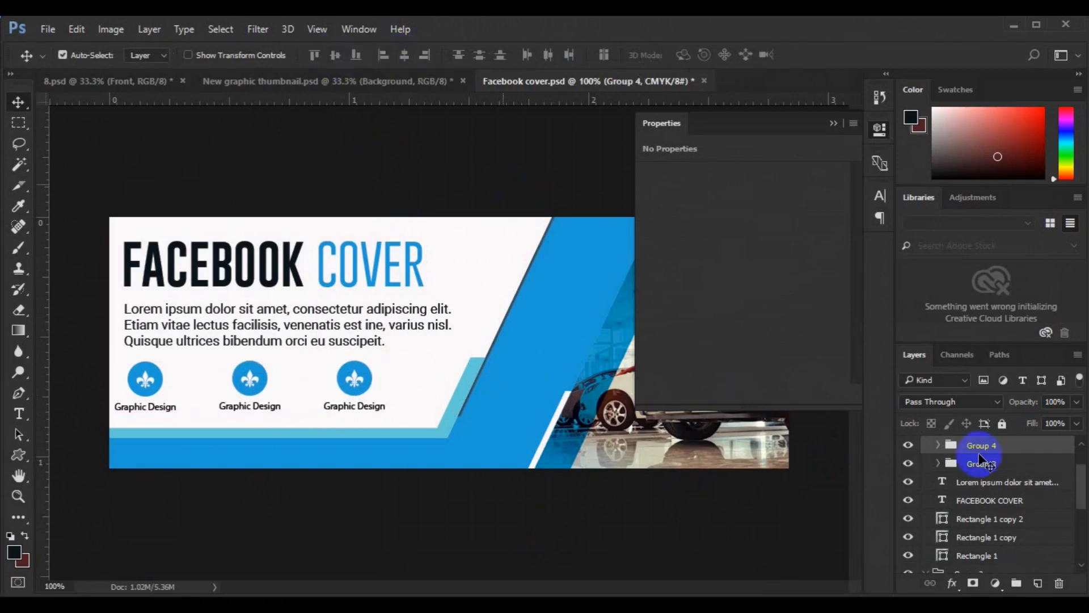
- Align the group of two copies vertically with the original icon group and combine all three icons into one group
ctrl+click(964, 463)
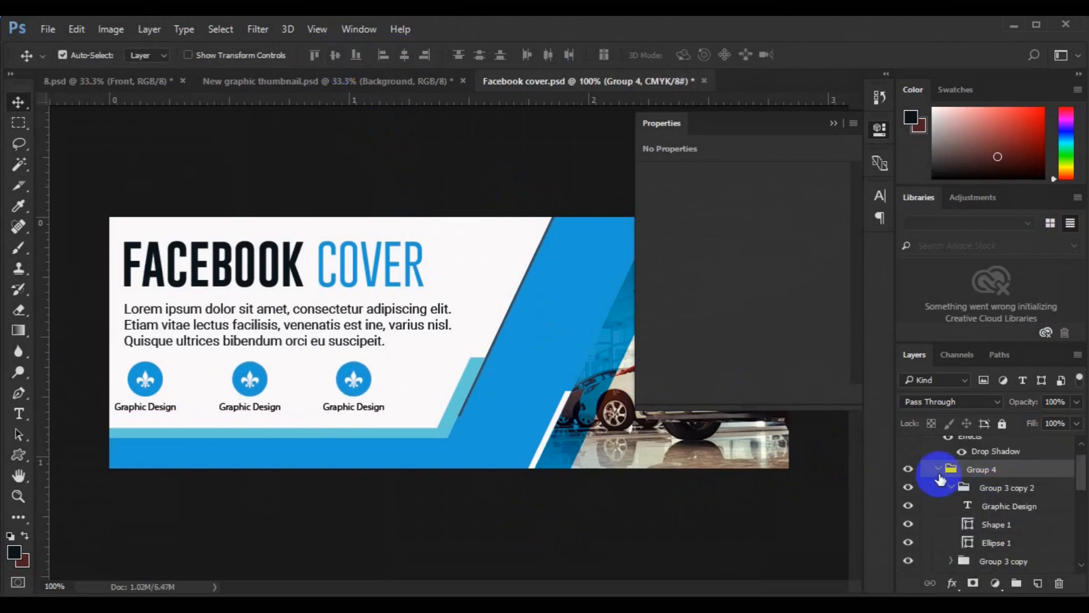
click(937, 470)
click(908, 487)
click(908, 487)
ctrl+click(975, 489)
key(g)
key(ctrl+g)
- Group the title and paragraph text layers and align that group's left edge with the icon row group
click(990, 488)
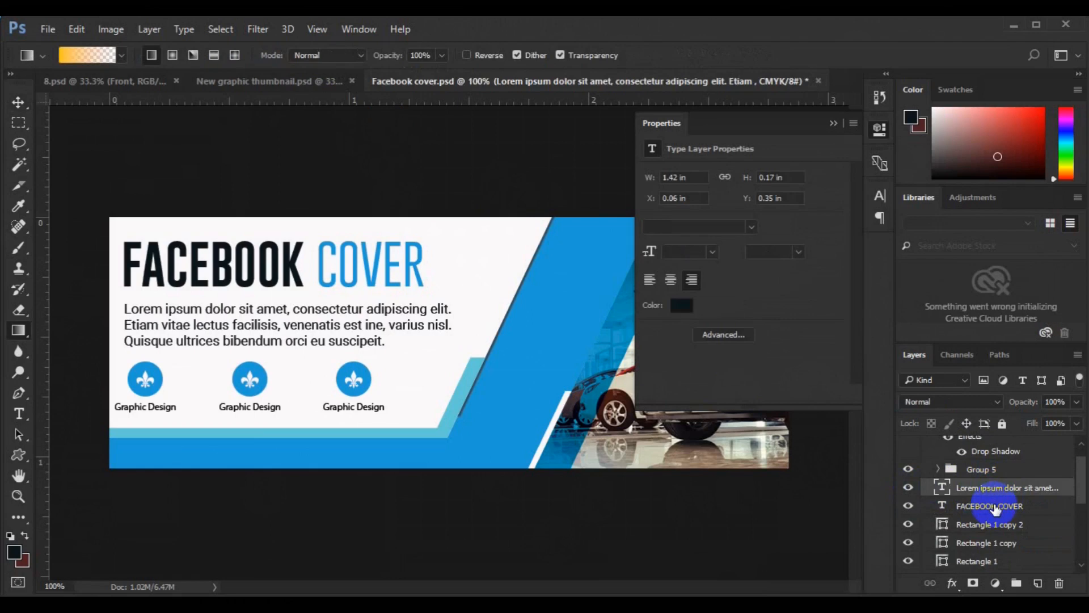
ctrl+click(996, 507)
key(ctrl+g)
ctrl+click(983, 479)
click(19, 102)
click(383, 55)
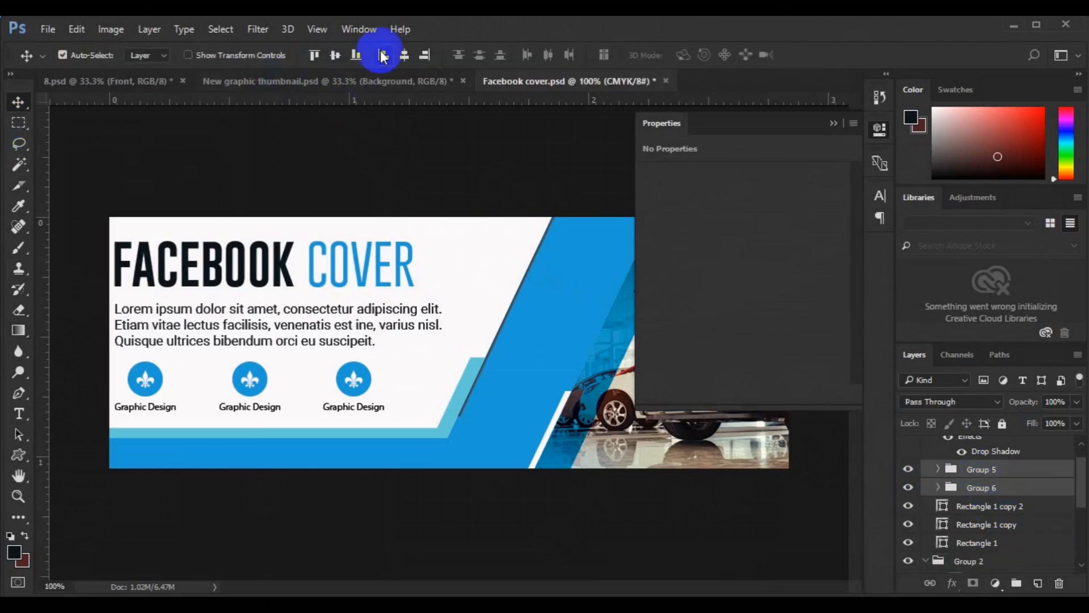
- Nudge the text and icon groups slightly right and up, and scale them together to about 104%
key(ctrl+t)
mouse_move(278, 328)
mouse_down()
mouse_move(284, 315)
mouse_move(283, 328)
mouse_up()
key(Up)
key(Up)
key(Up)
key(Up)
key(Up)
drag(466, 407, 475, 412)
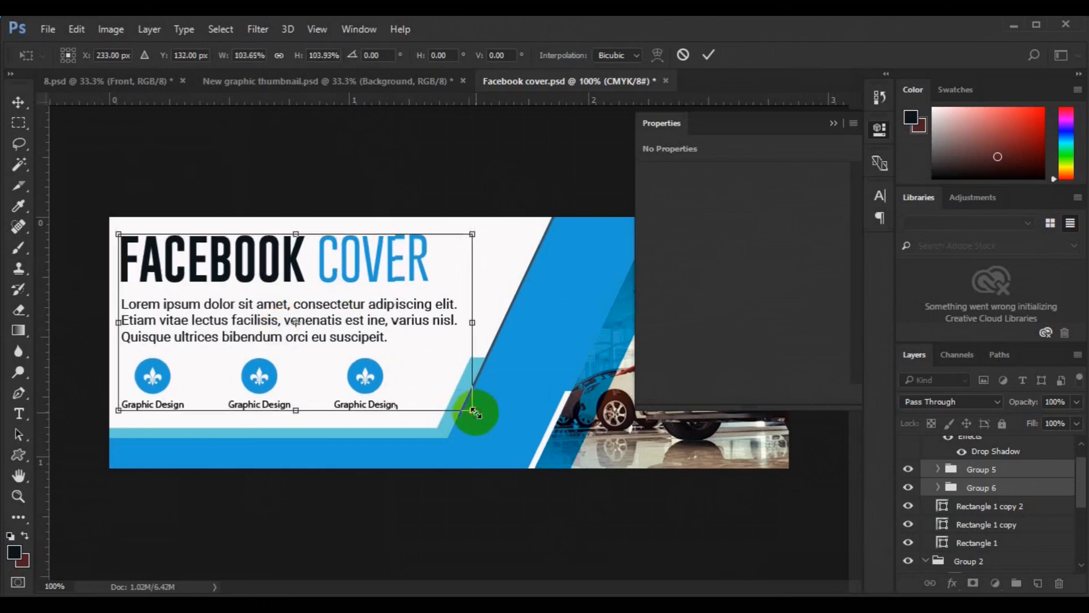
key(Return)
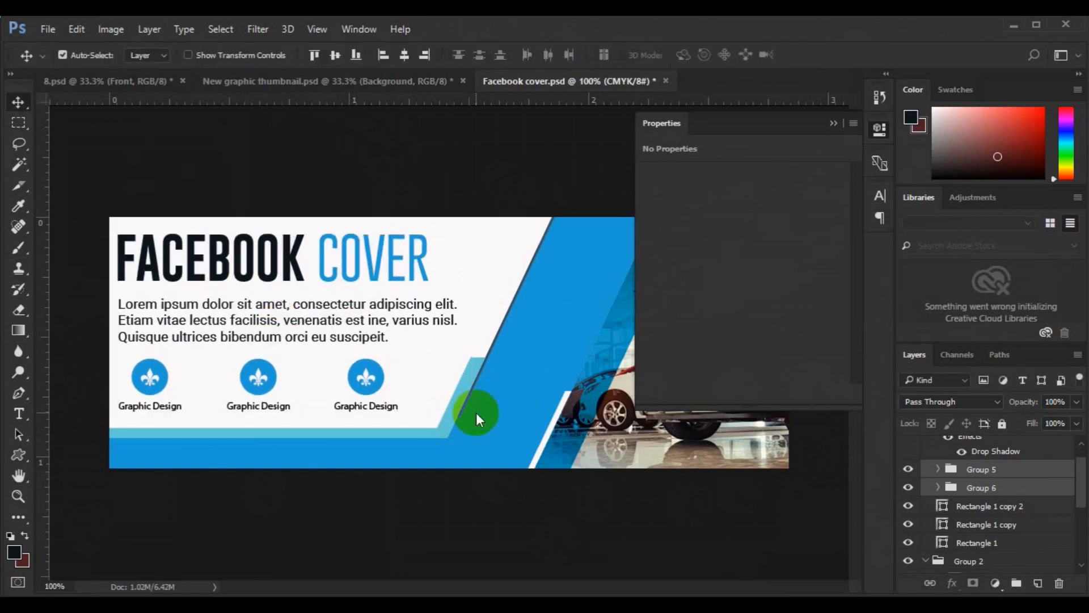